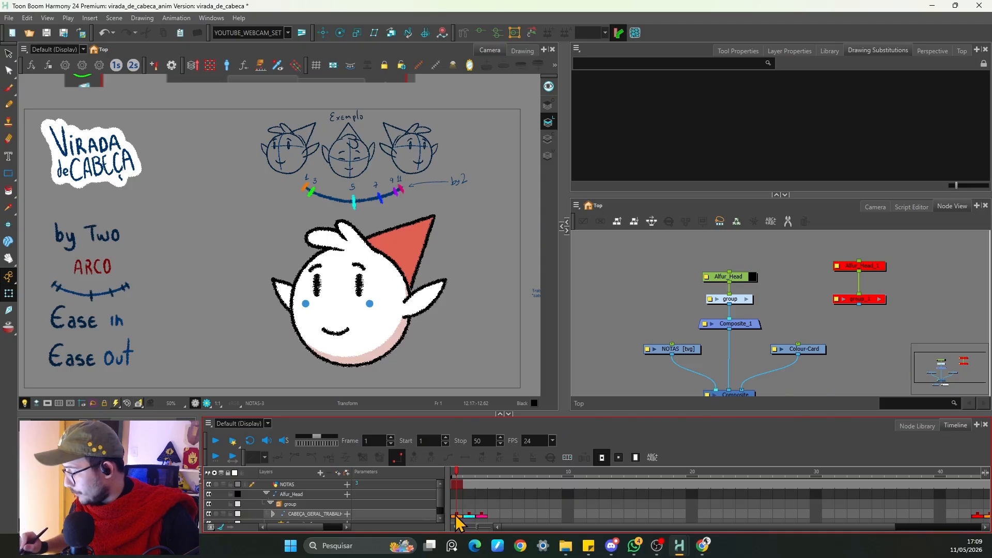
Step: Examine the example head-turn sketch and its numbered arc, zooming in and out across the reference drawing
key(.)
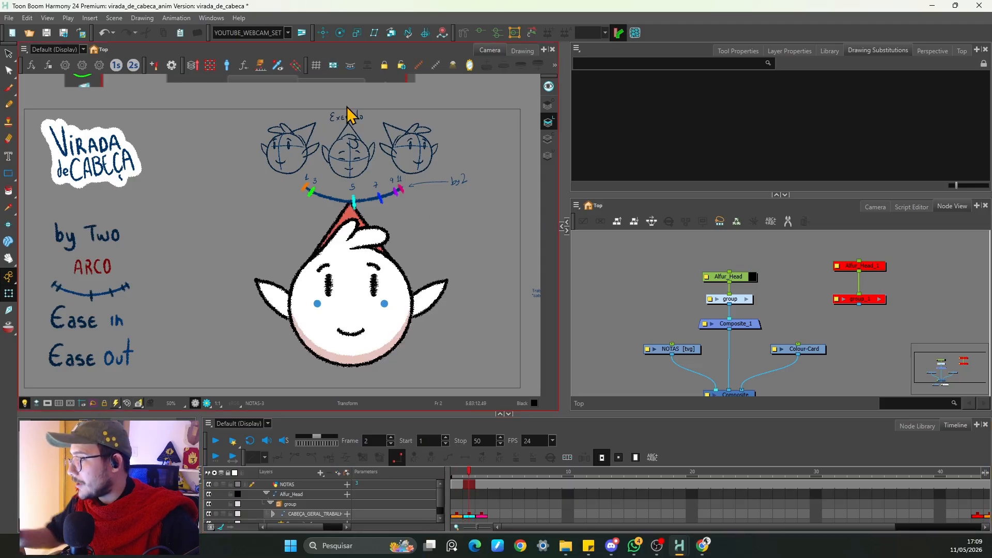
key(space)
drag(375, 172, 378, 252)
key(2)
key(2)
key(2)
key(2)
key(space)
drag(522, 254, 357, 291)
key(space)
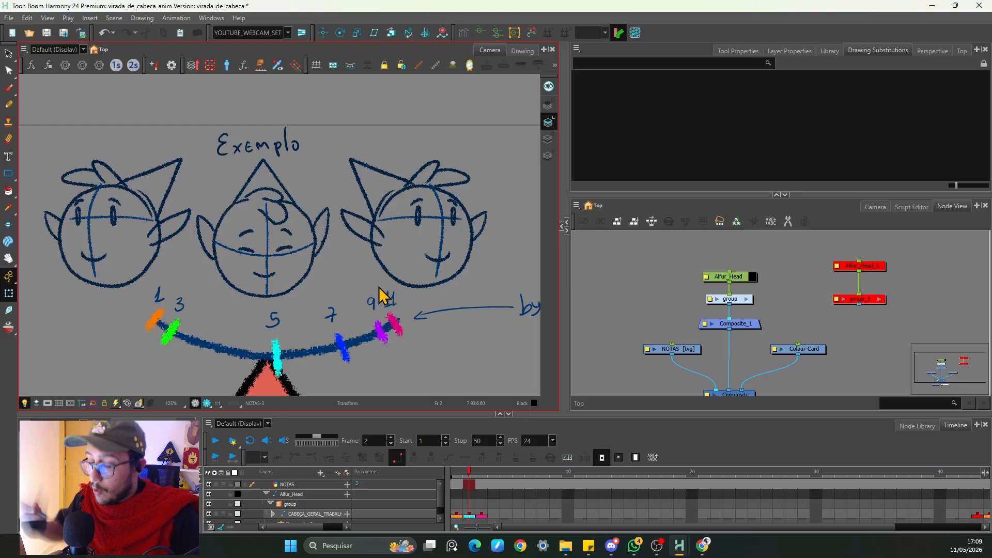
key(space)
drag(285, 323, 336, 197)
key(1)
key(1)
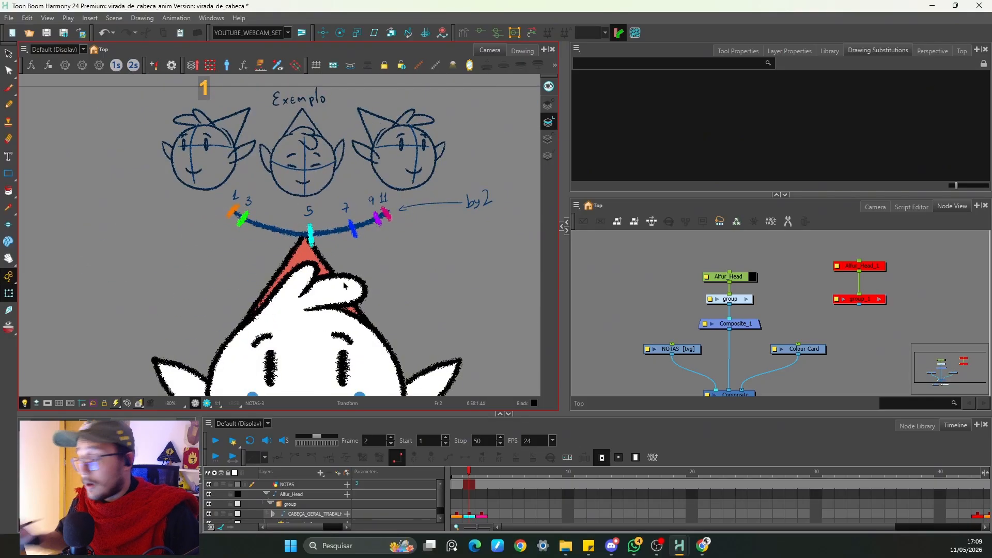
key(1)
key(1)
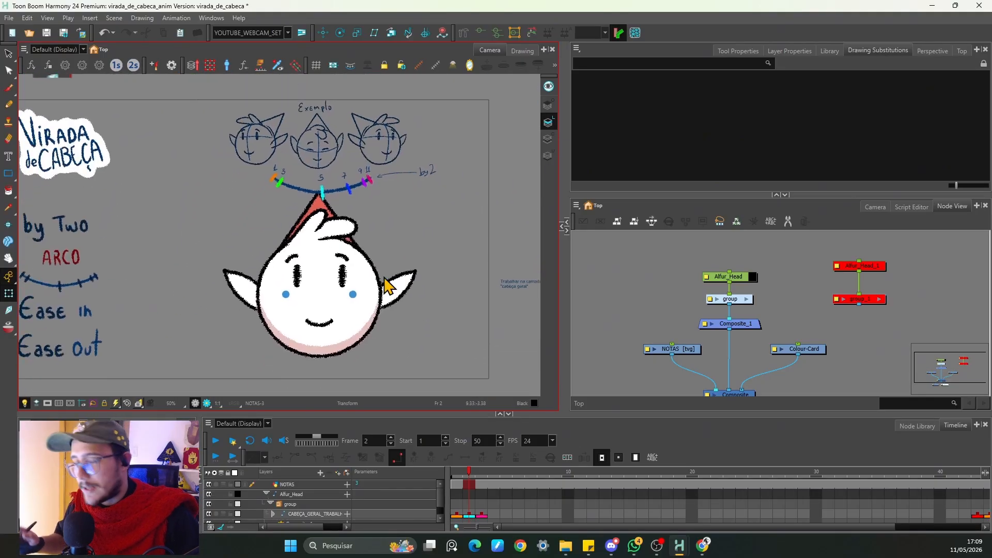
key(space)
drag(388, 284, 377, 323)
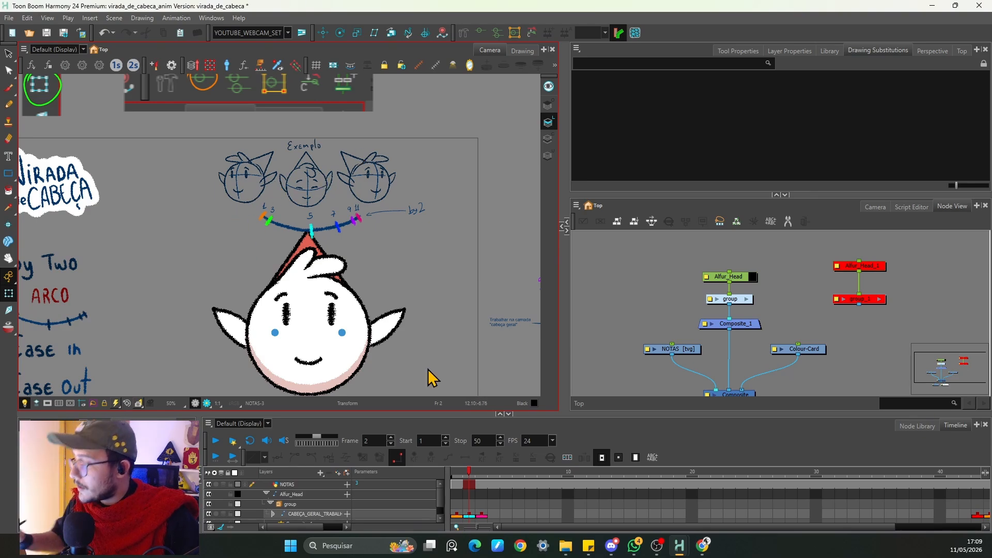
Step: Try flipping and squashing the head on frame 1 with the transform box, undoing each change
click(455, 516)
key(space)
drag(324, 315, 318, 286)
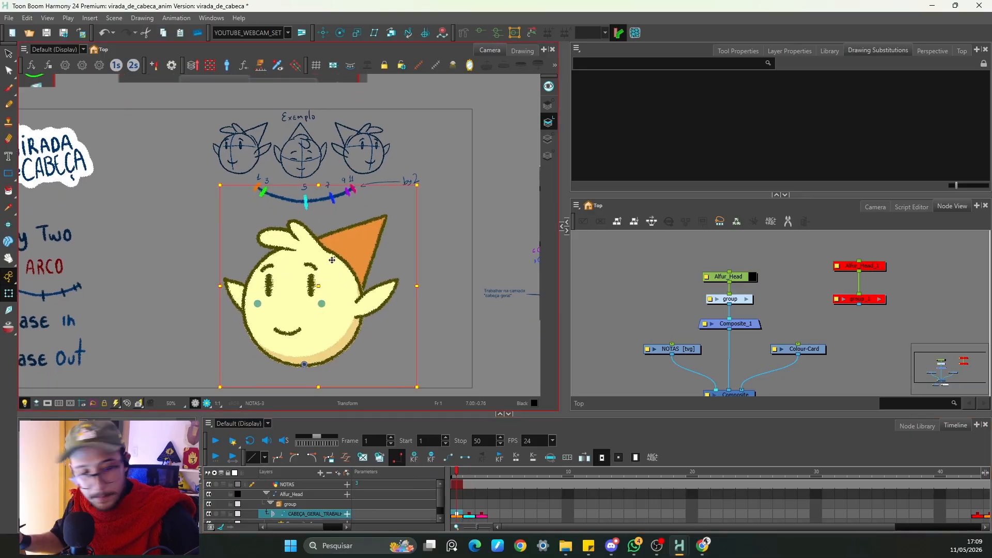
key(4)
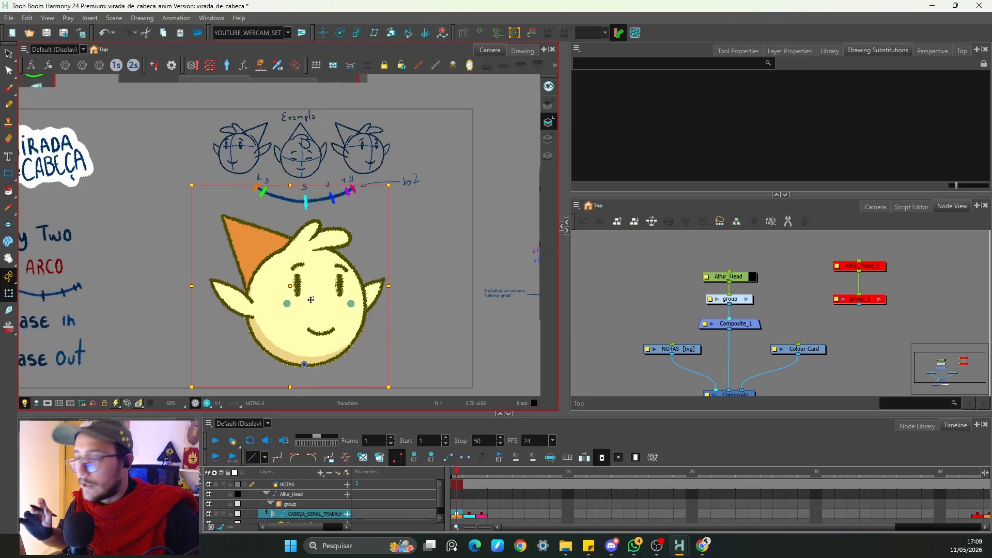
key(ctrl+z)
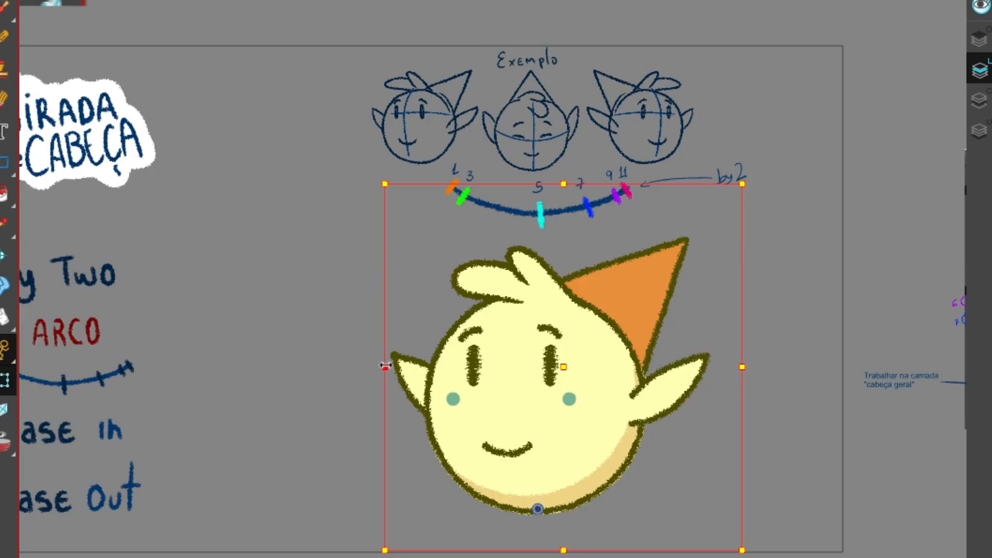
drag(219, 286, 344, 308)
drag(608, 404, 684, 392)
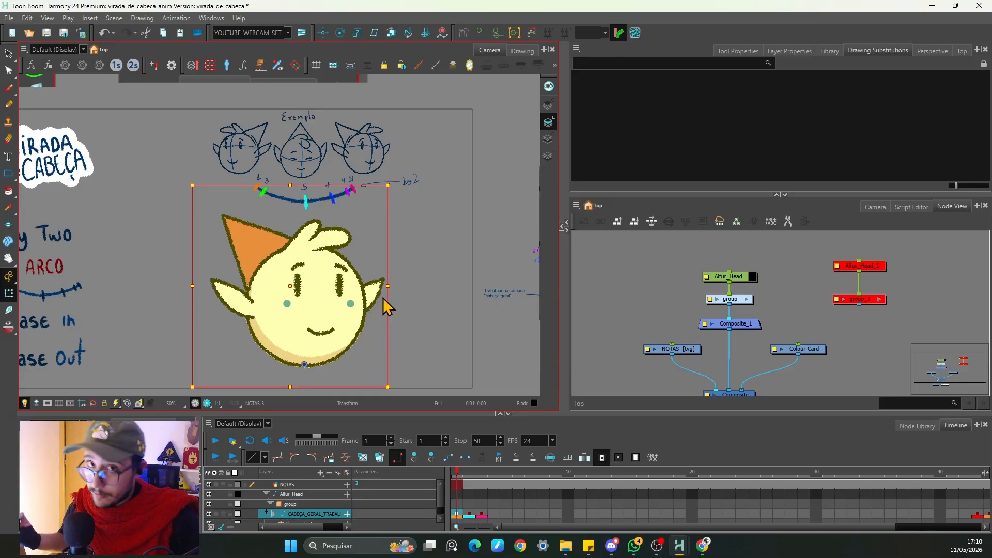
key(ctrl+z)
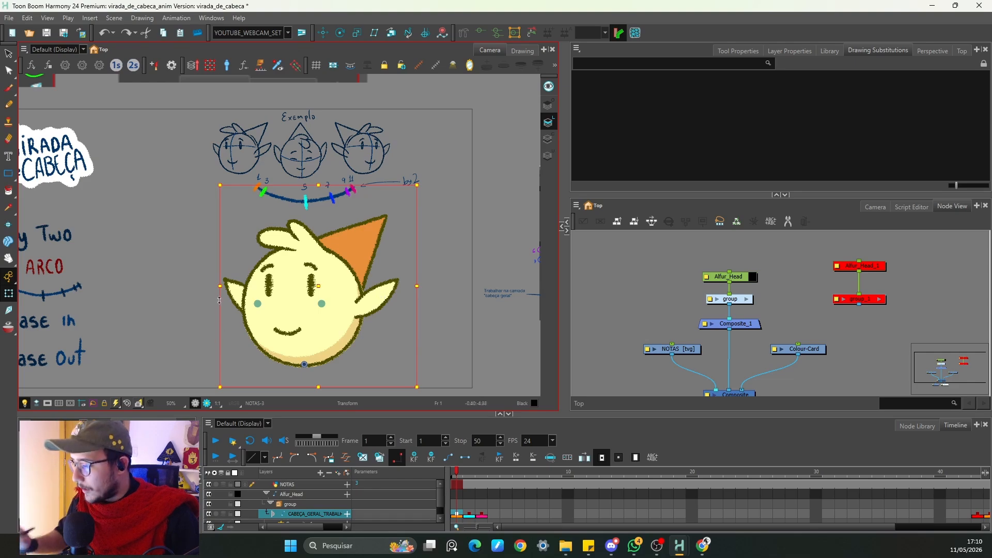
drag(219, 300, 347, 281)
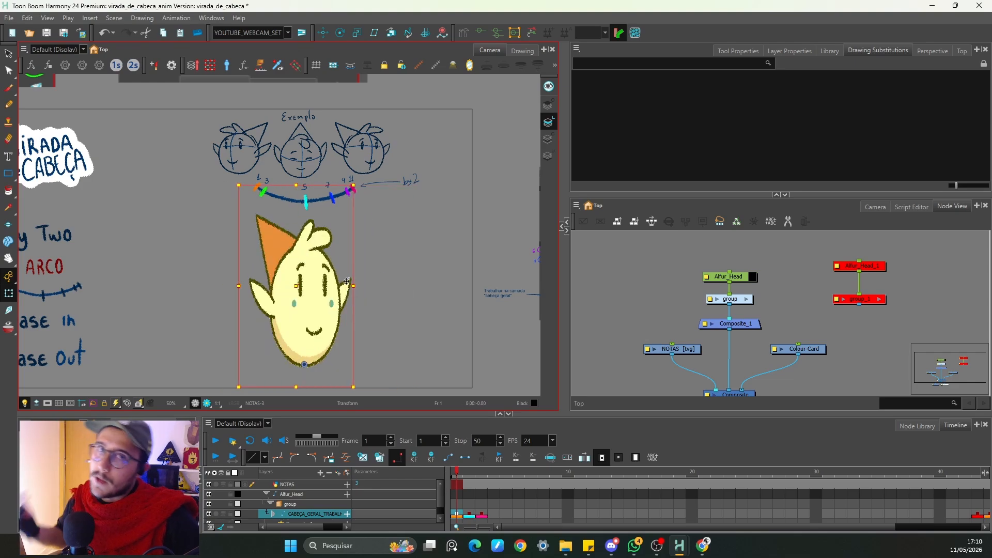
key(ctrl+z)
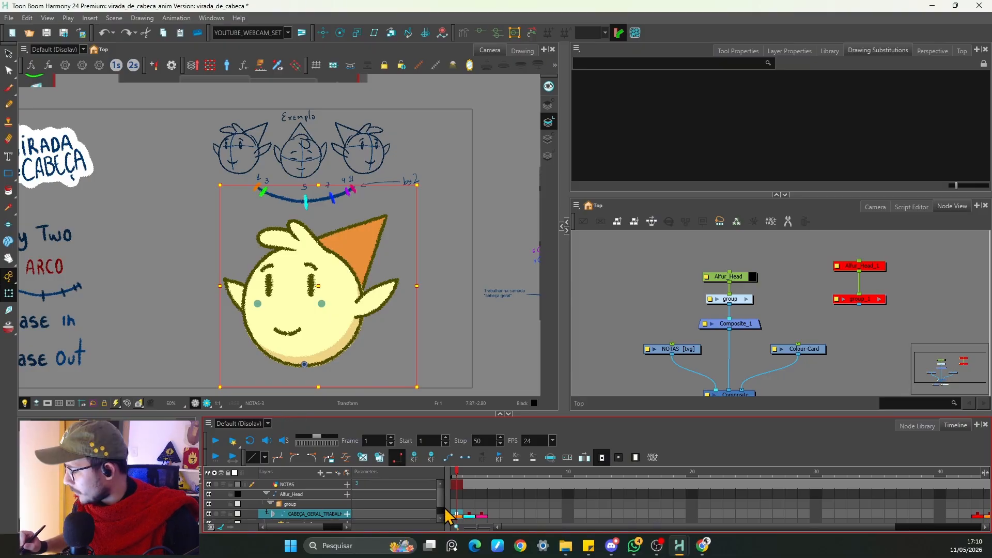
Step: Review the head poses on frames 1 to 3 against the reference arc
scroll(443, 511, down, 1)
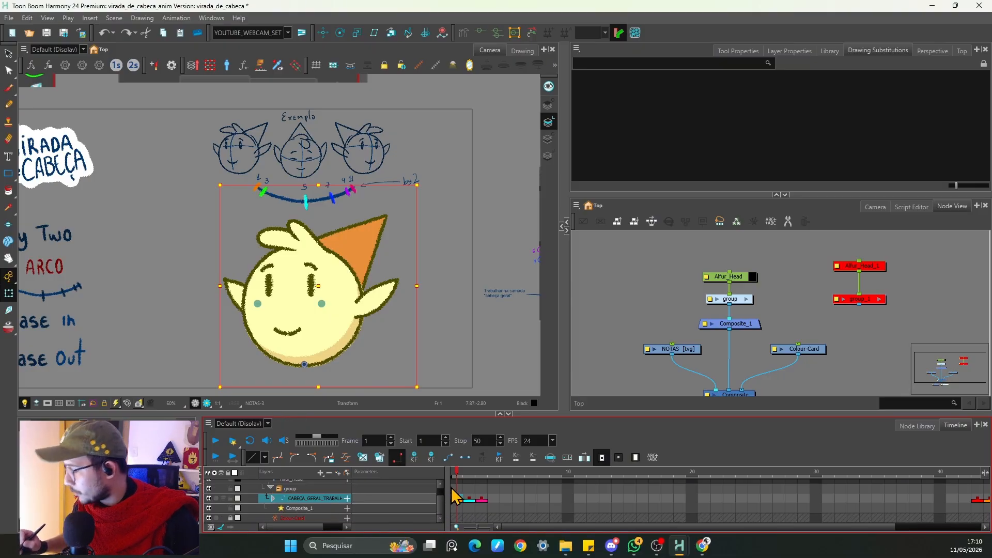
key(space)
drag(362, 266, 400, 257)
click(476, 263)
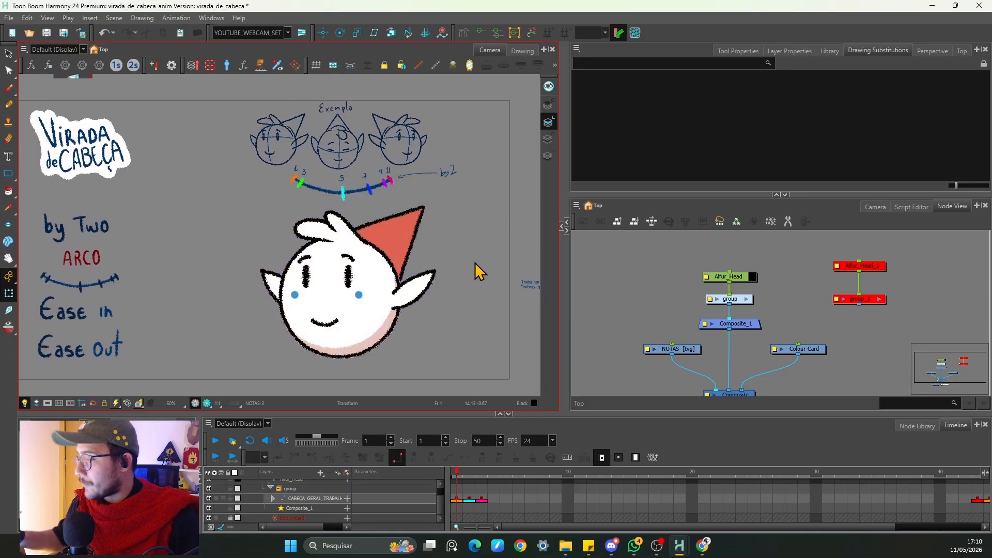
click(456, 500)
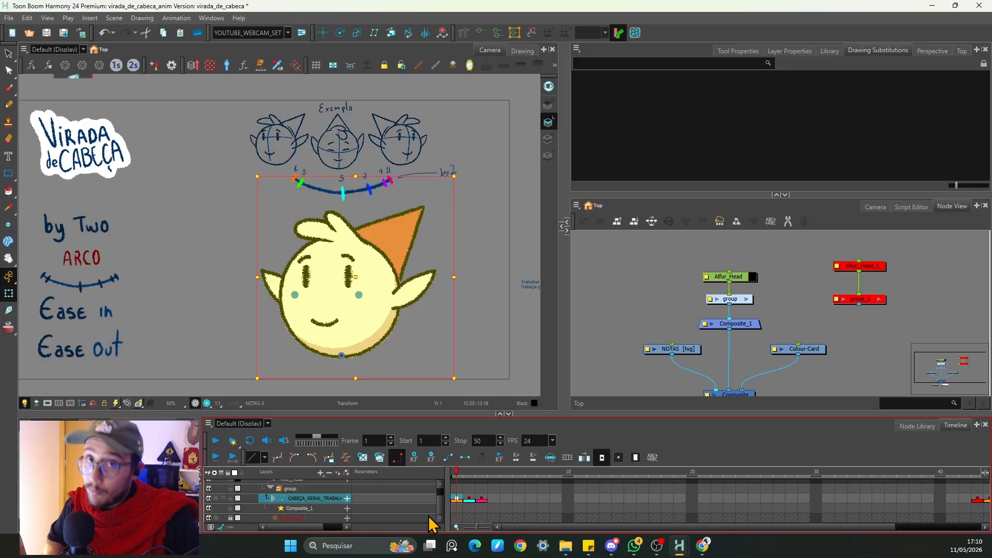
key(period)
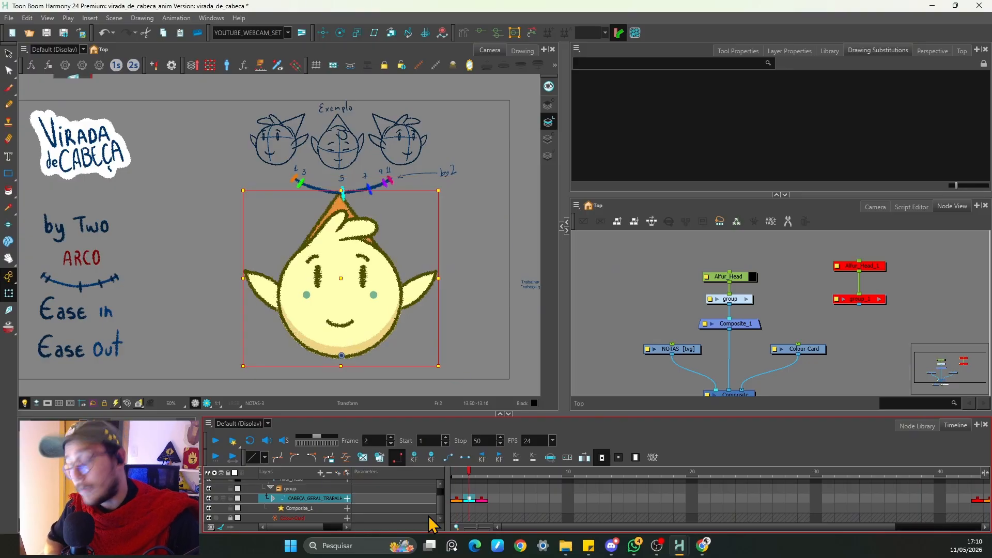
key(period)
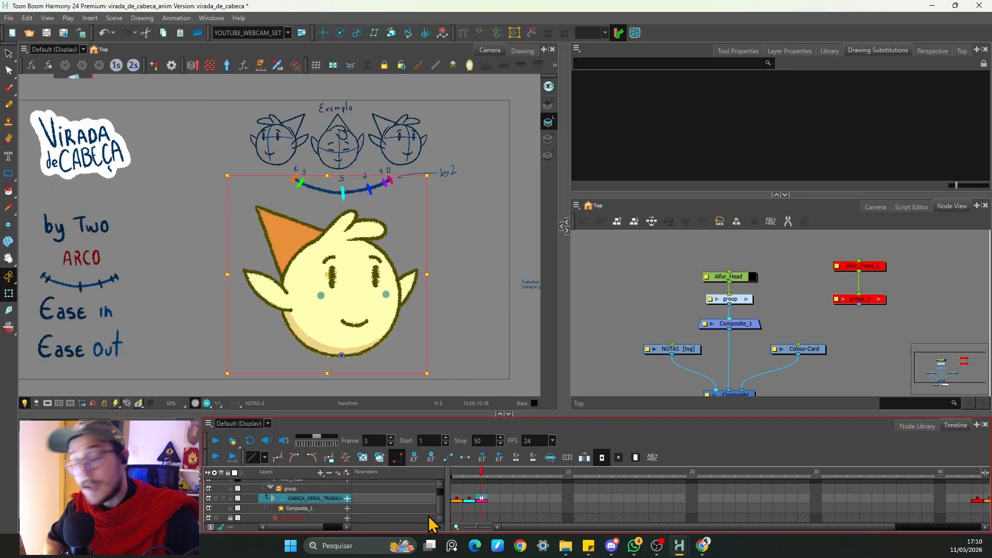
click(454, 211)
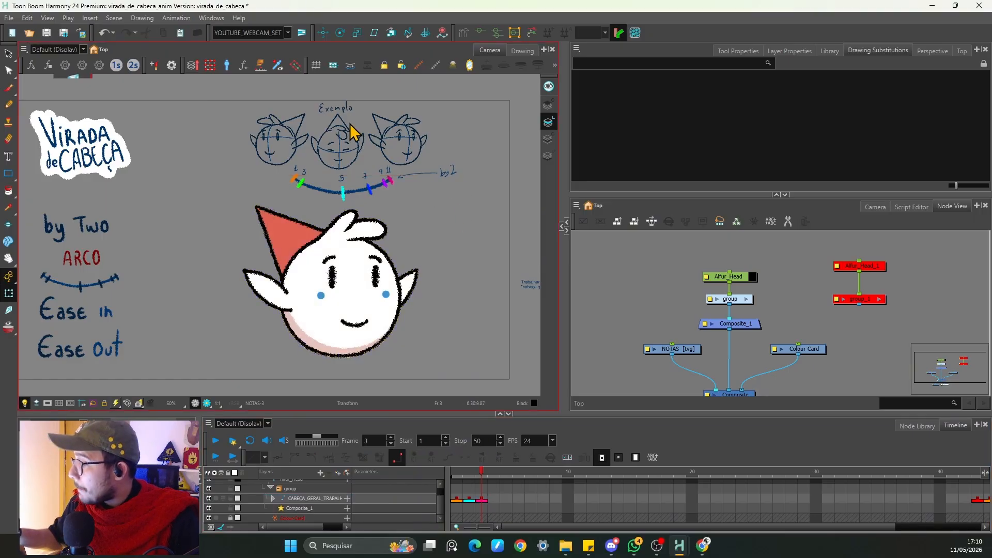
key(2)
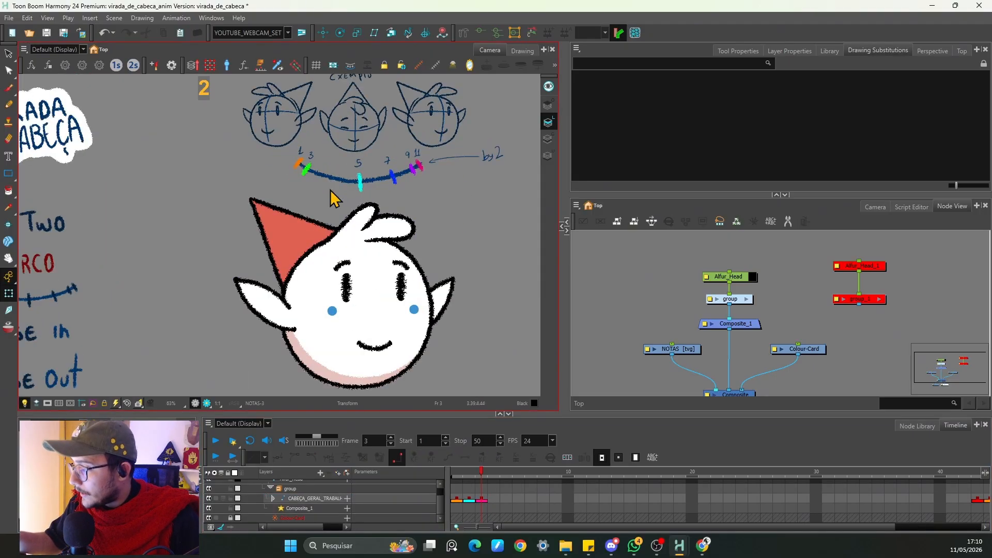
drag(332, 195, 277, 317)
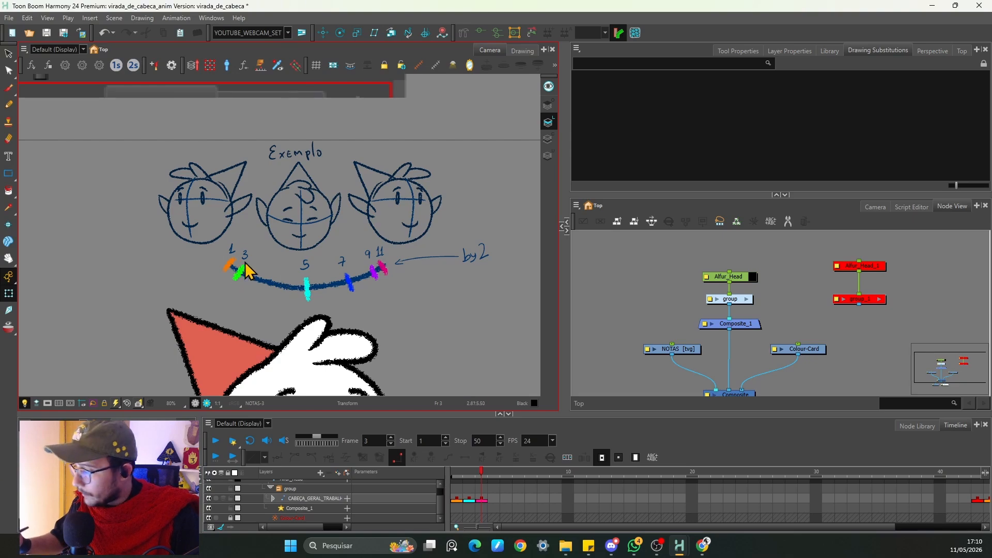
click(456, 498)
click(469, 499)
drag(286, 239, 288, 159)
key(1)
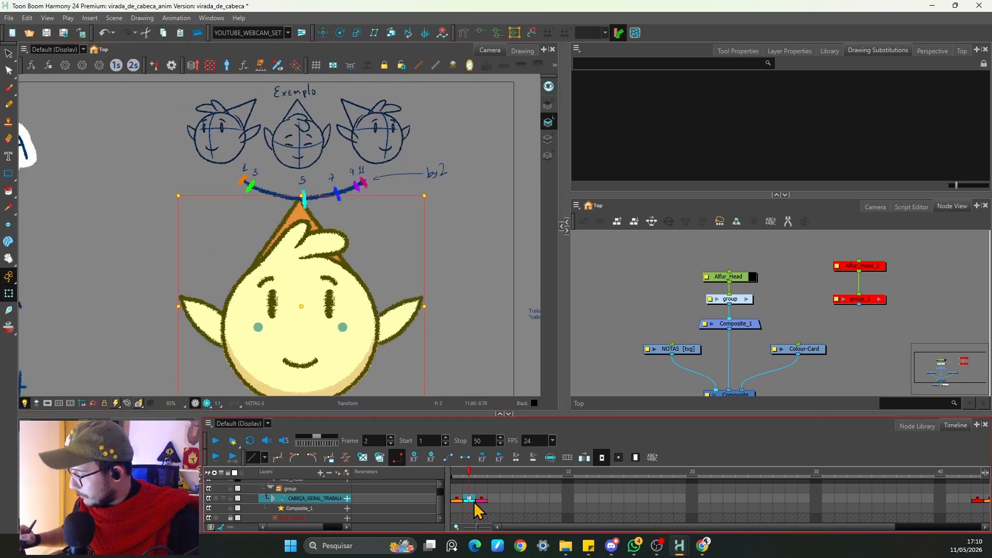
Step: Step through the head keyframes on frames 1 to 3 and scrub other timeline frames
click(481, 499)
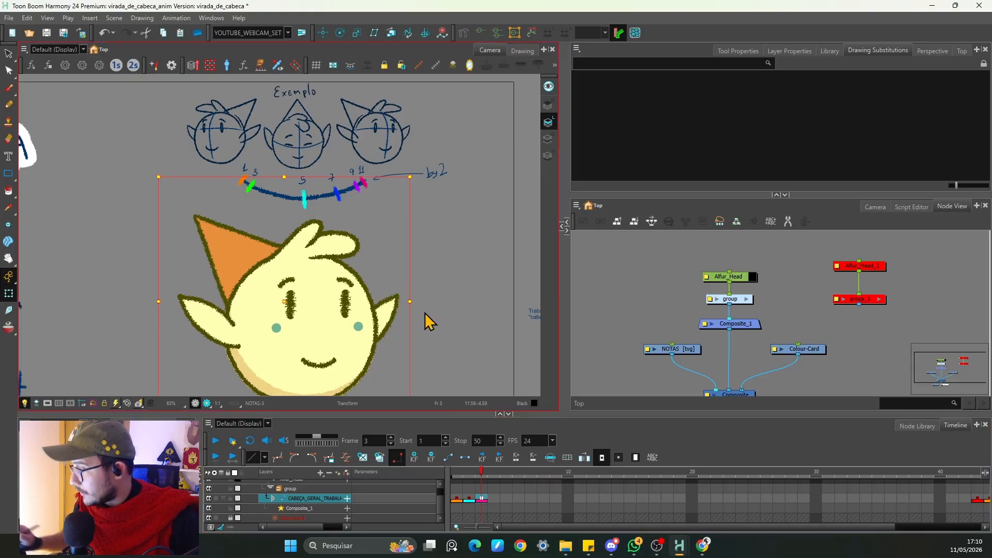
click(458, 501)
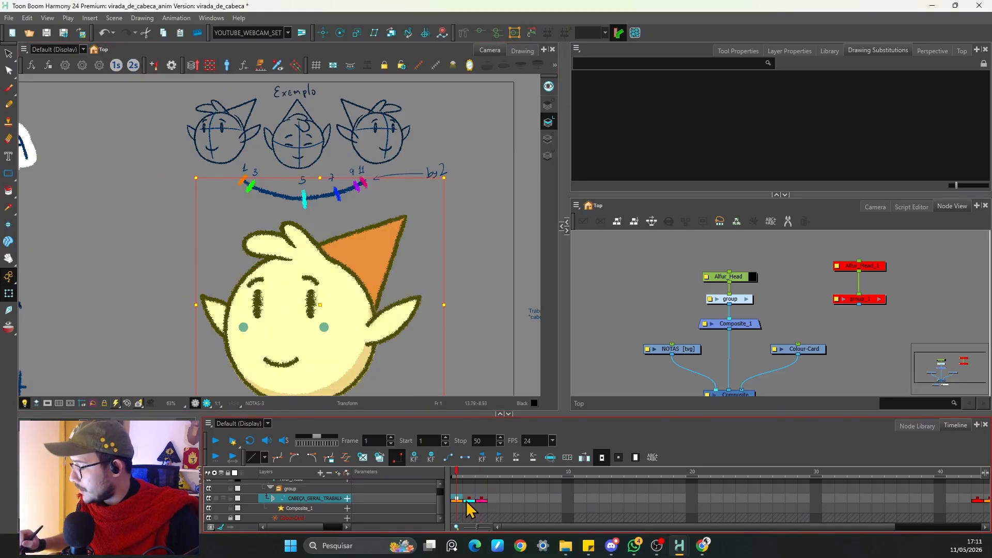
click(468, 500)
click(481, 500)
click(459, 500)
key(period)
key(period)
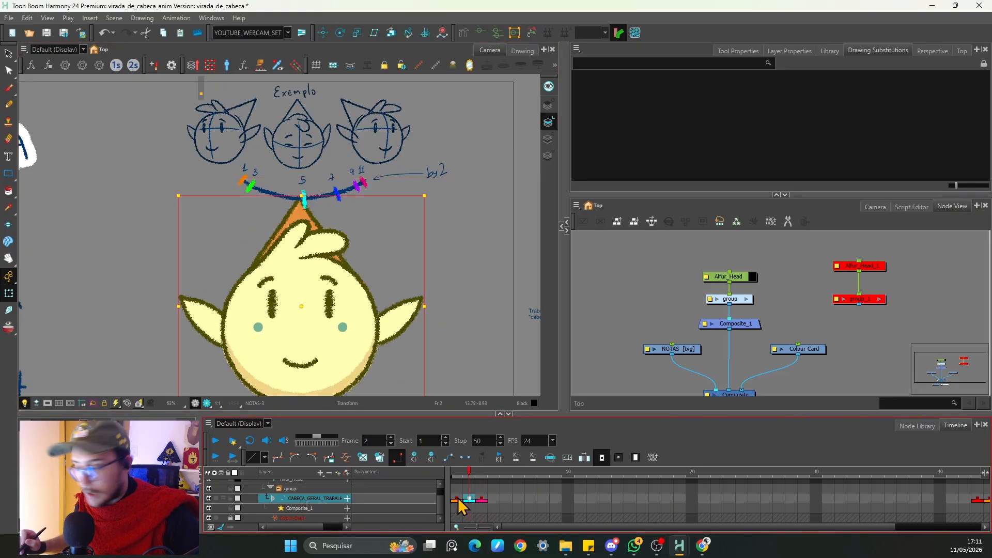
key(comma)
key(comma)
click(384, 209)
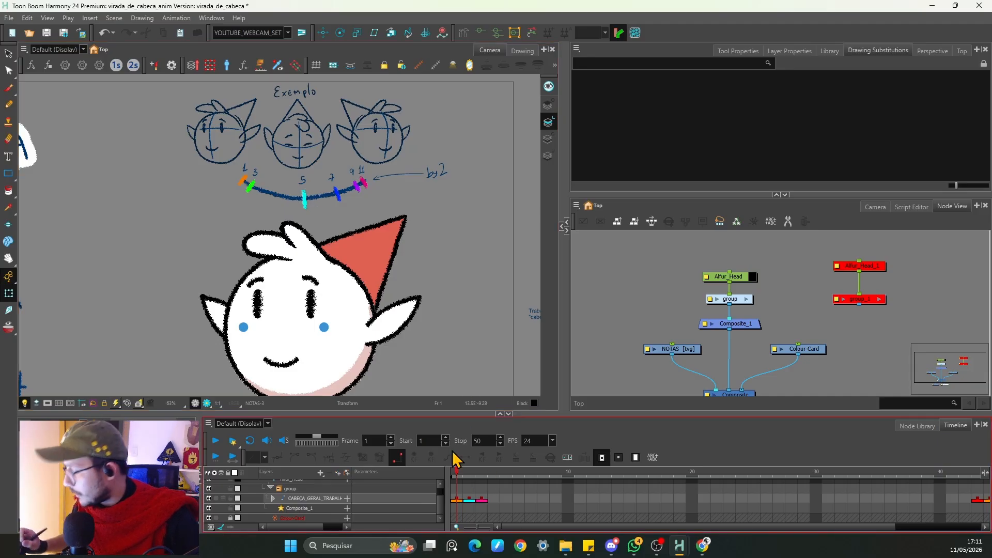
click(481, 499)
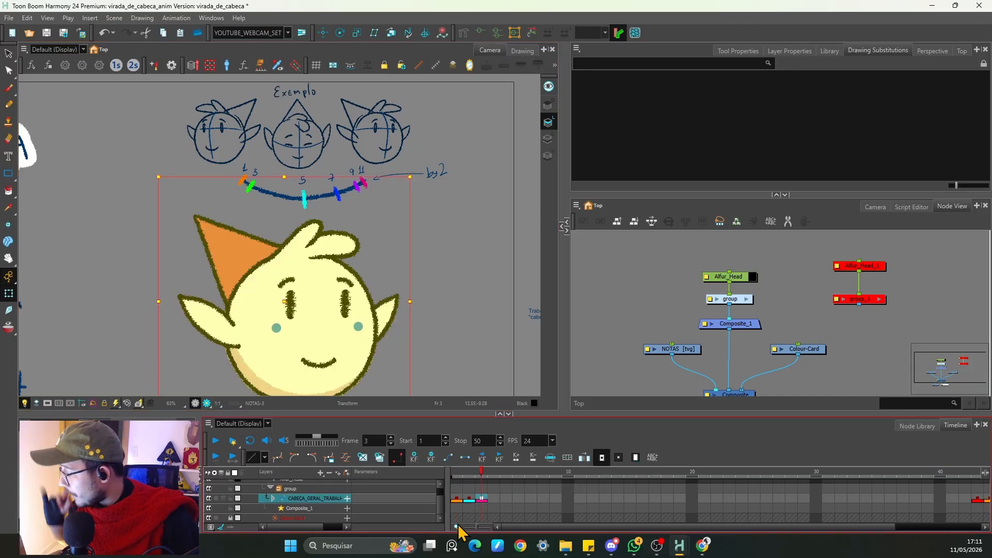
click(666, 497)
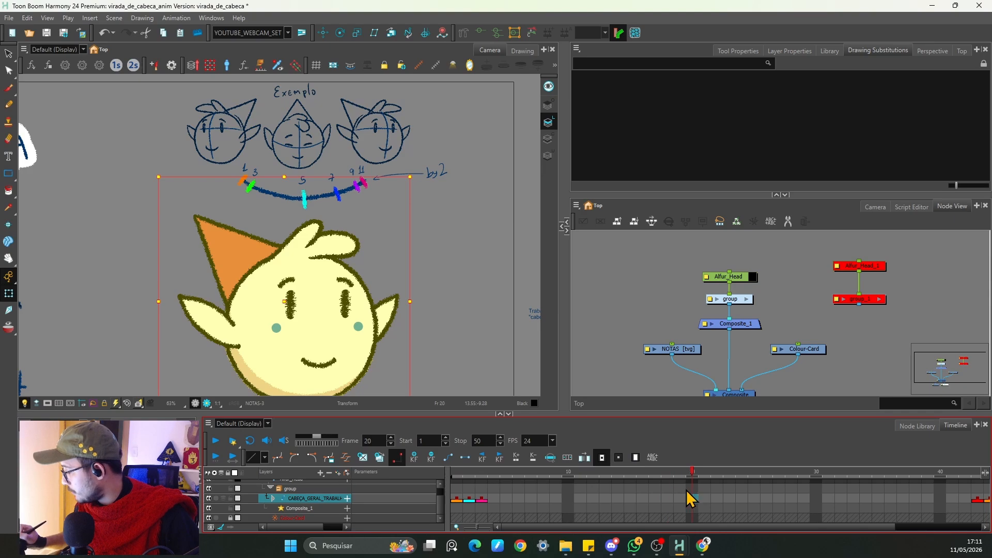
click(593, 498)
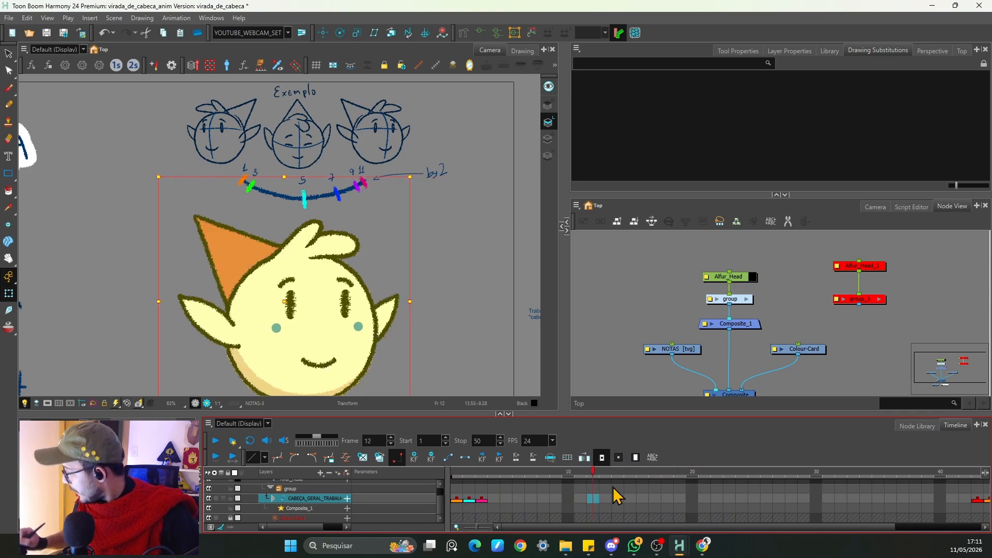
Step: Set the scene's playback stop frame to 26 and return the playhead to frame 1
click(767, 497)
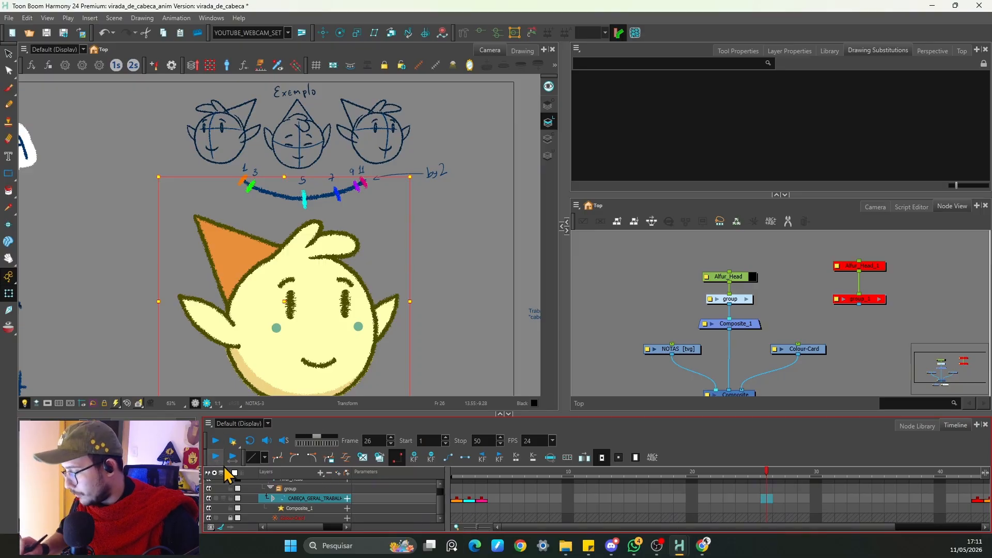
click(464, 441)
drag(767, 471, 462, 493)
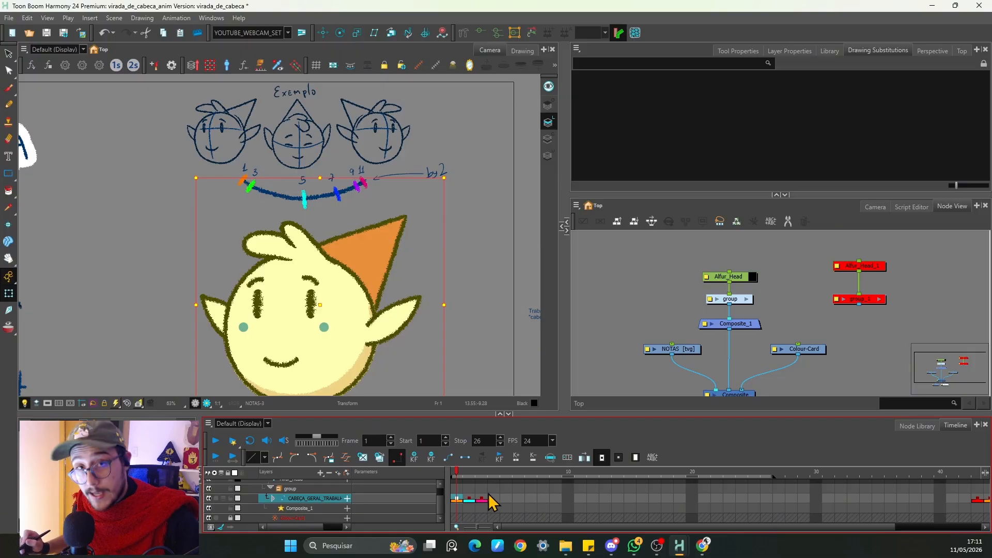
Step: Retime the head keys, moving the frame 3 key to frame 11 and the frame 2 key to frame 5
click(481, 499)
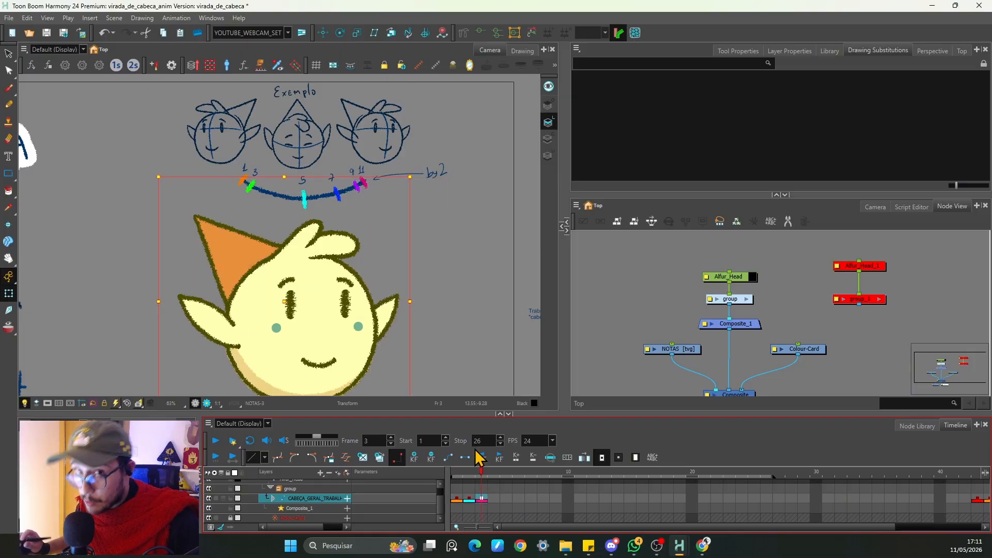
drag(484, 508, 582, 507)
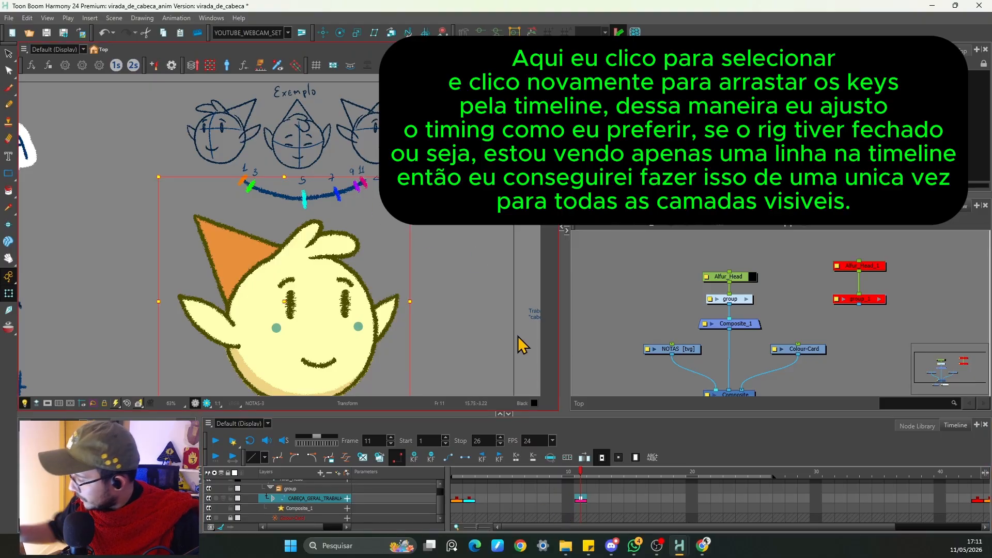
click(470, 499)
drag(503, 500, 503, 500)
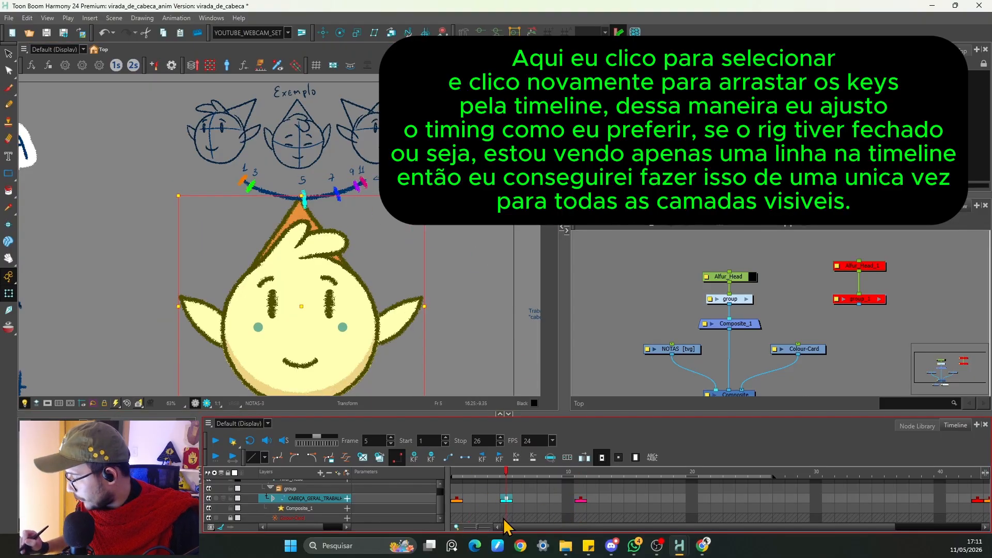
click(383, 219)
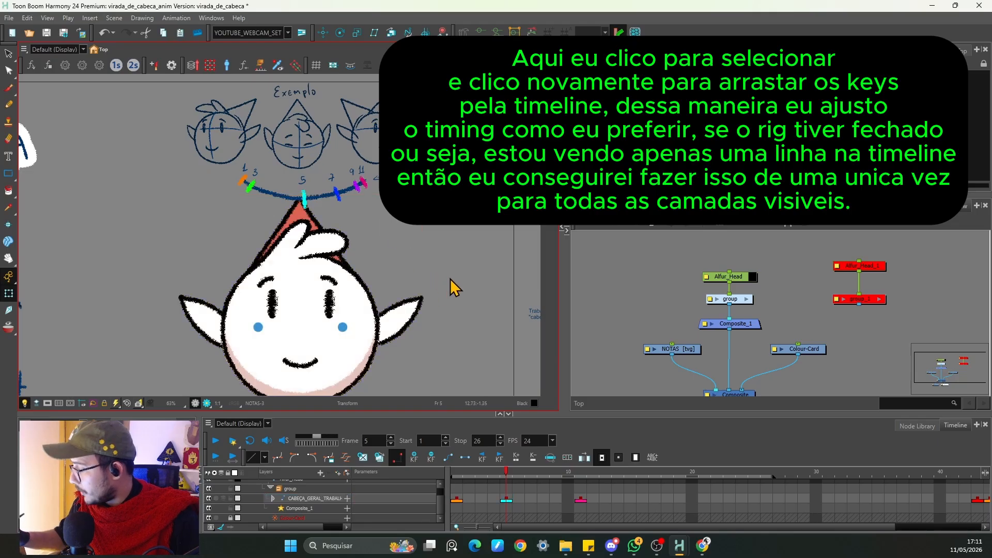
key(space+2)
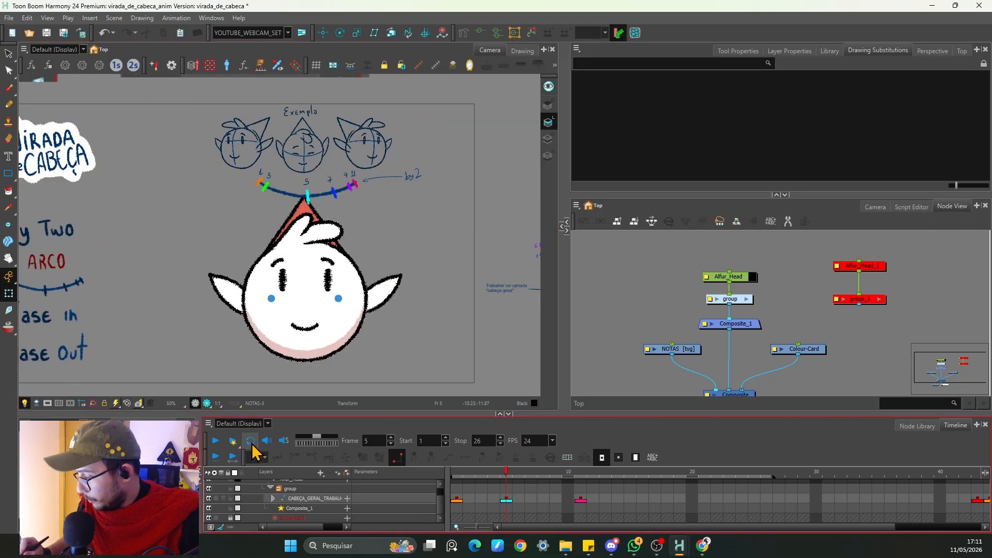
Step: Turn on looped playback and play the head turn animation
click(250, 440)
click(216, 440)
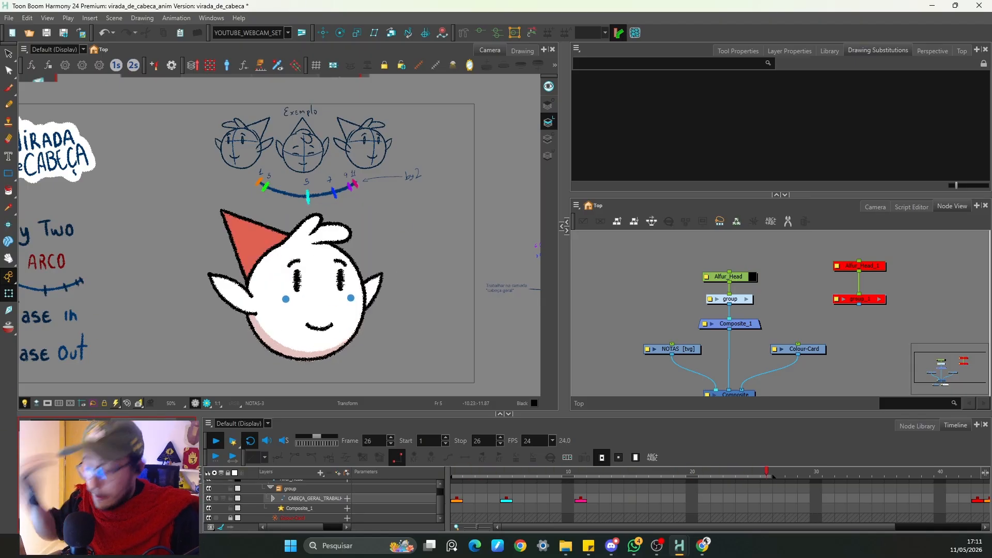
click(215, 440)
Step: Select the head keys on frames 1 and 5, set their interpolation, and replay from frame 1
click(457, 499)
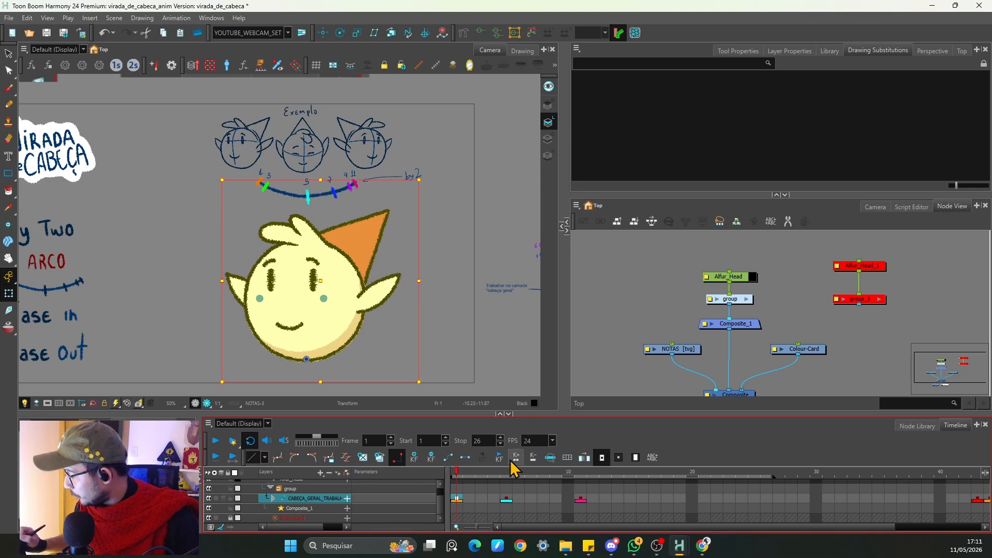
click(506, 499)
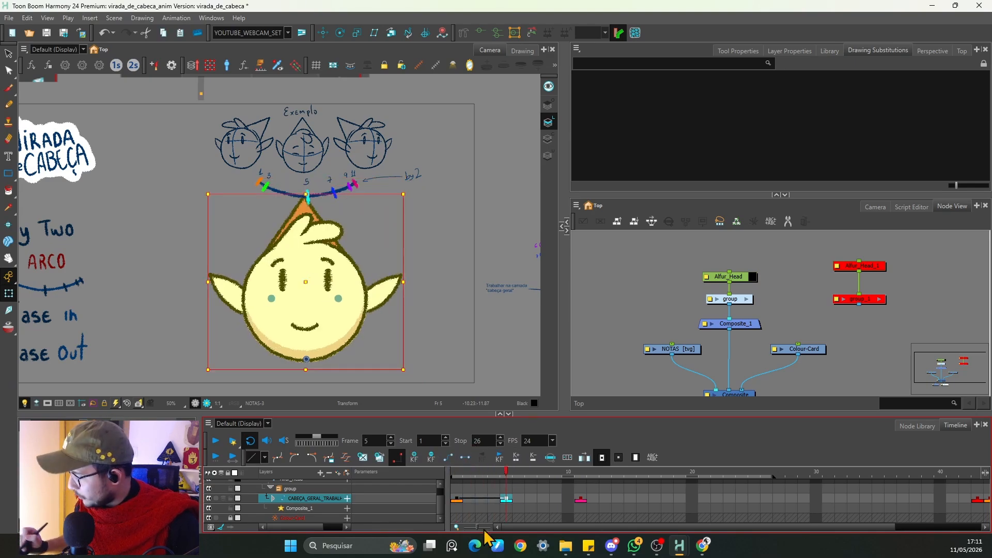
click(448, 457)
drag(507, 475, 350, 474)
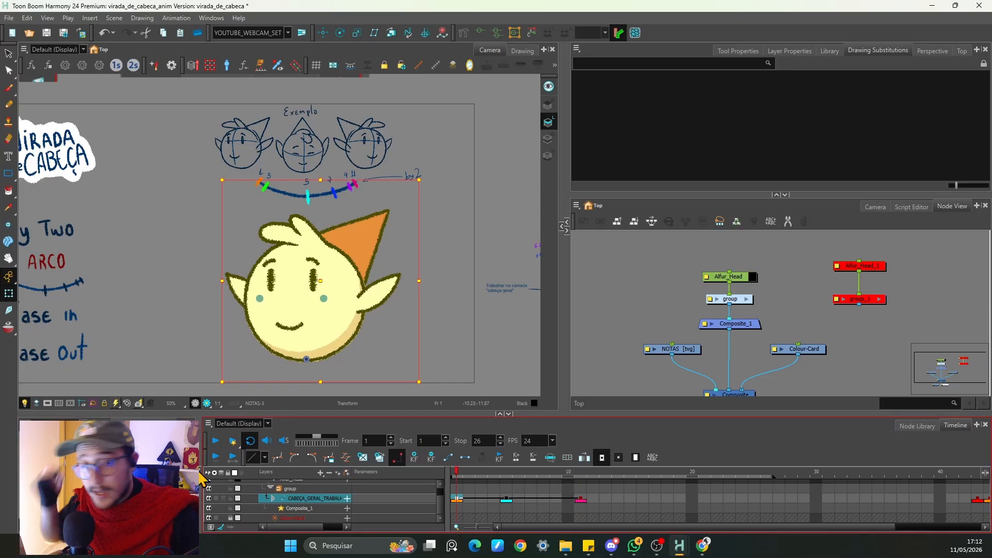
click(215, 440)
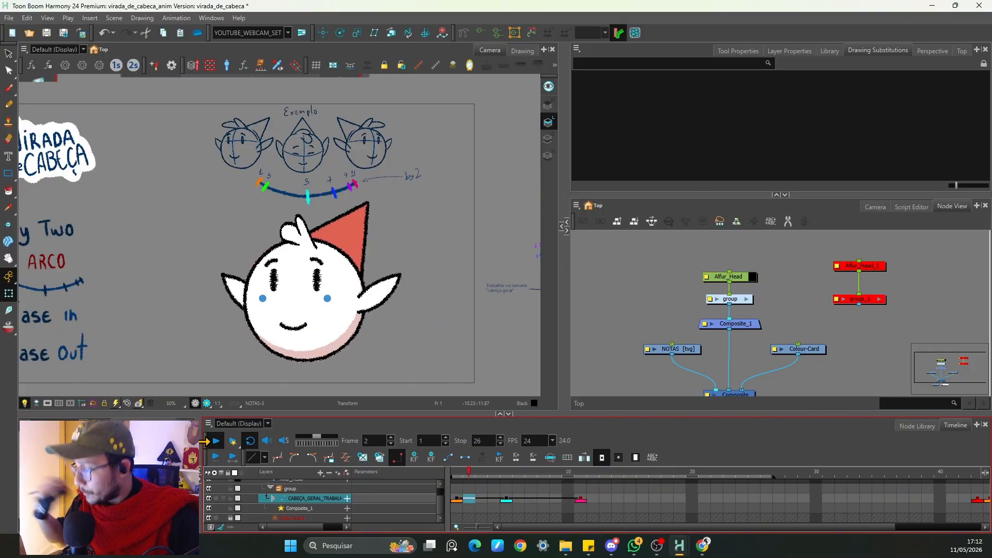
Step: Nudge the head slightly left on the frame 1 key
click(456, 499)
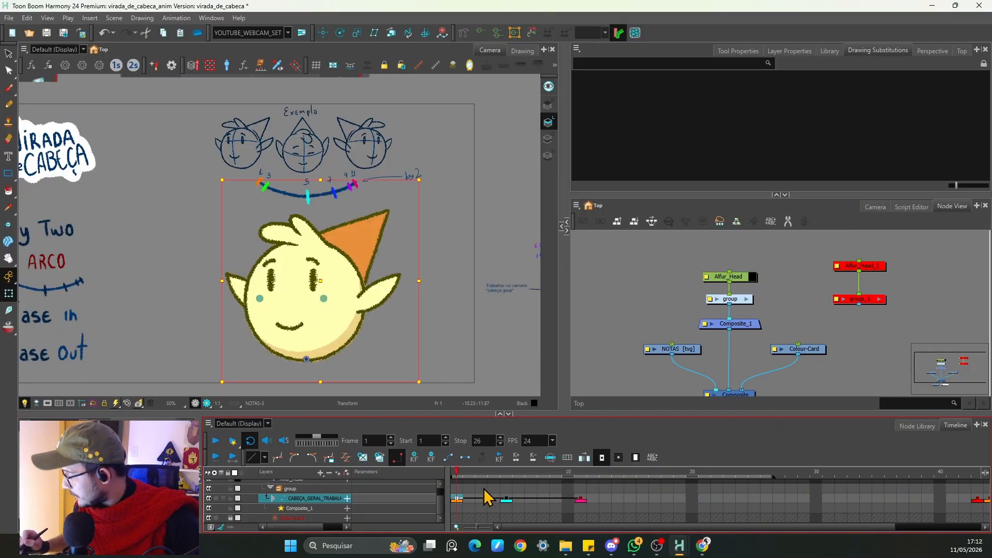
click(507, 500)
click(465, 458)
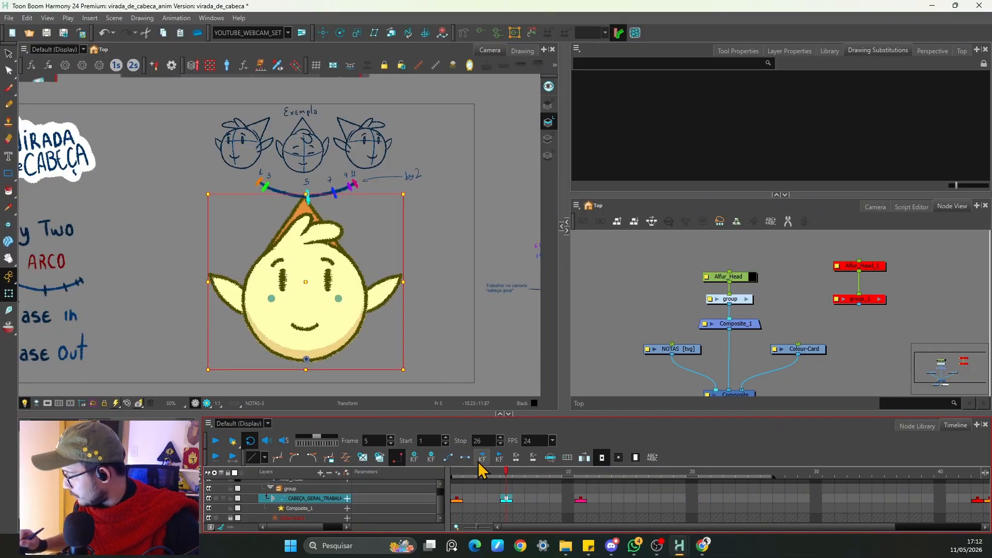
click(455, 500)
mouse_move(441, 542)
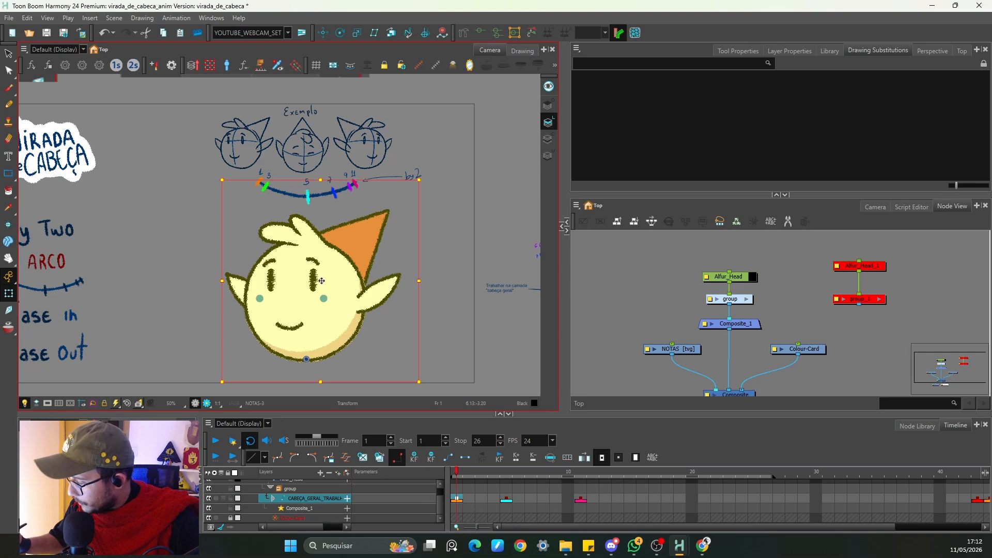
drag(321, 281, 314, 280)
Step: Nudge the head slightly right on the frame 11 key and scrub back to frame 1
click(580, 499)
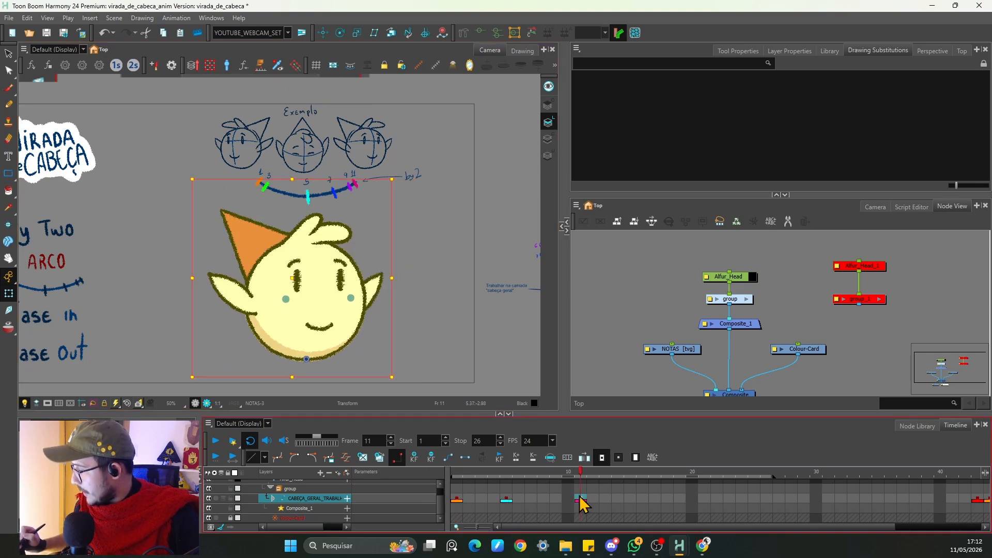
drag(294, 279, 299, 279)
click(456, 472)
click(455, 472)
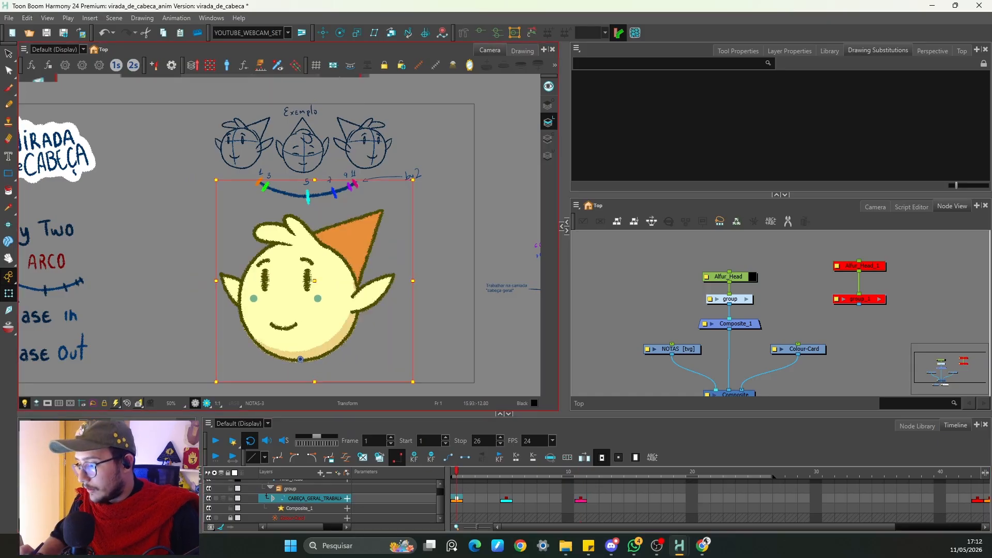
mouse_move(489, 473)
mouse_down()
mouse_move(594, 480)
mouse_move(451, 498)
mouse_up()
Step: Lower the head slightly on the frame 5 key and play back the animation
click(506, 499)
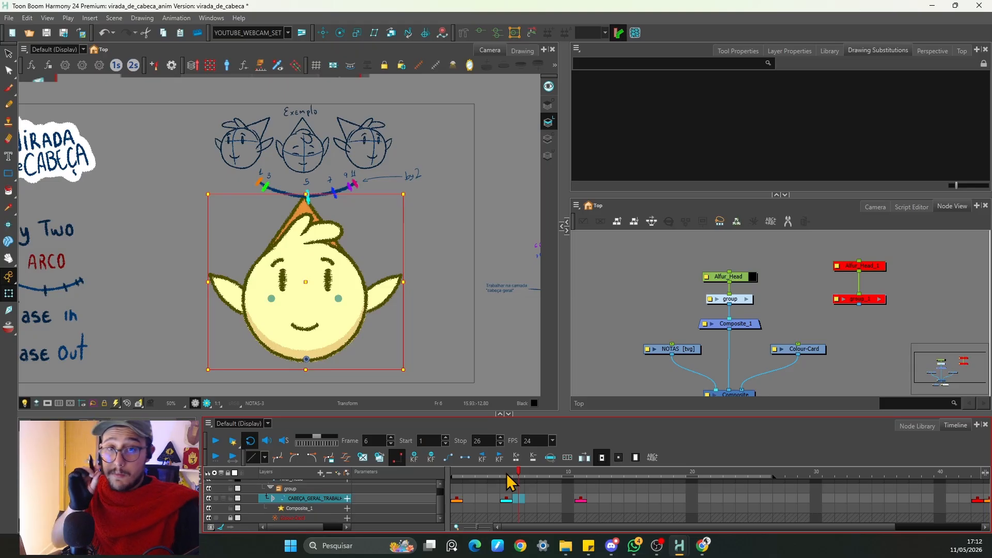
click(506, 499)
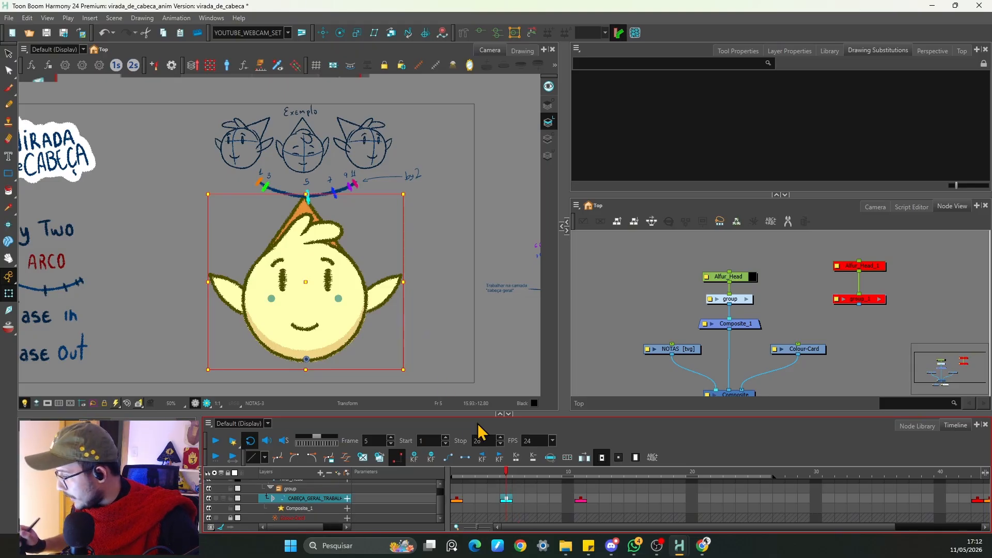
drag(306, 282, 306, 286)
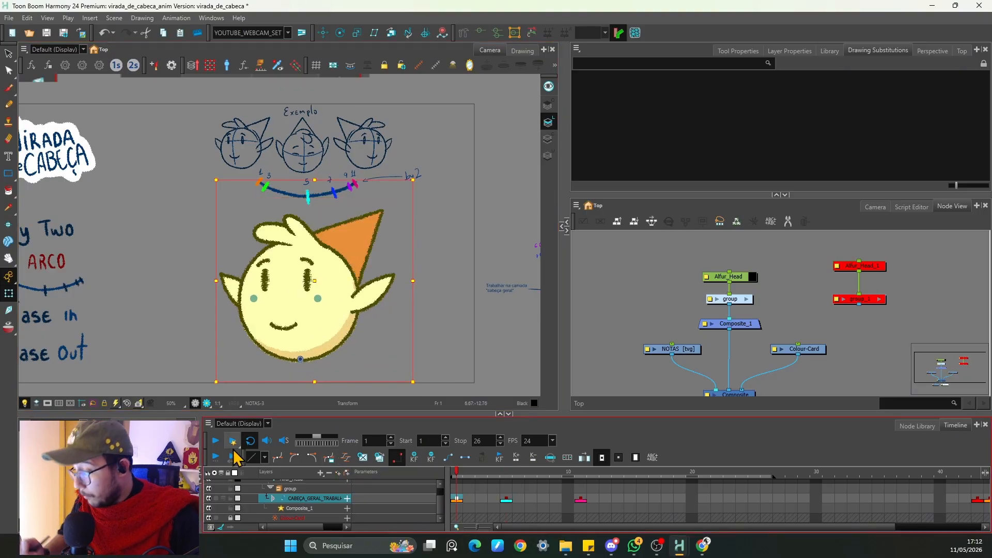
click(215, 440)
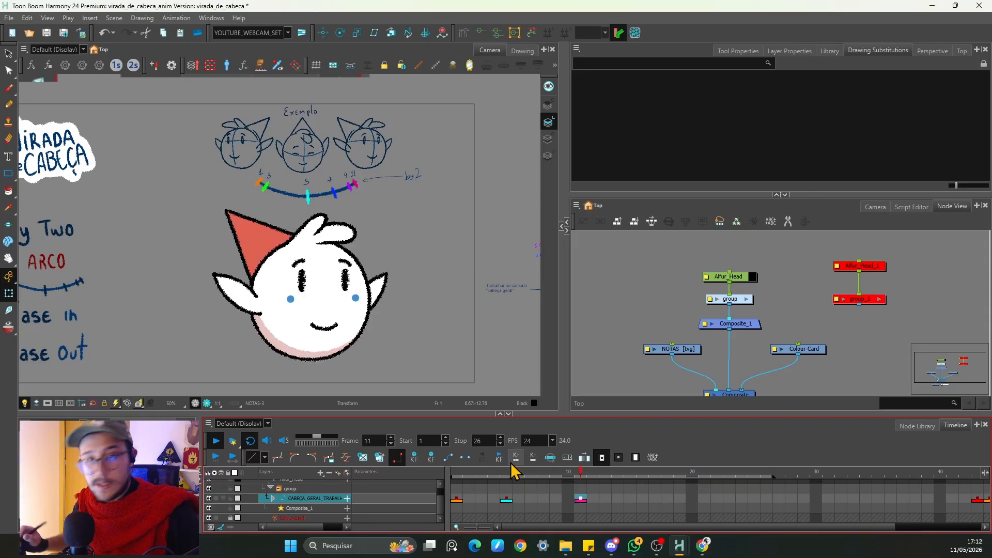
Step: Raise the head slightly on the frame 1 key and replay the animation
click(504, 499)
shift+click(306, 287)
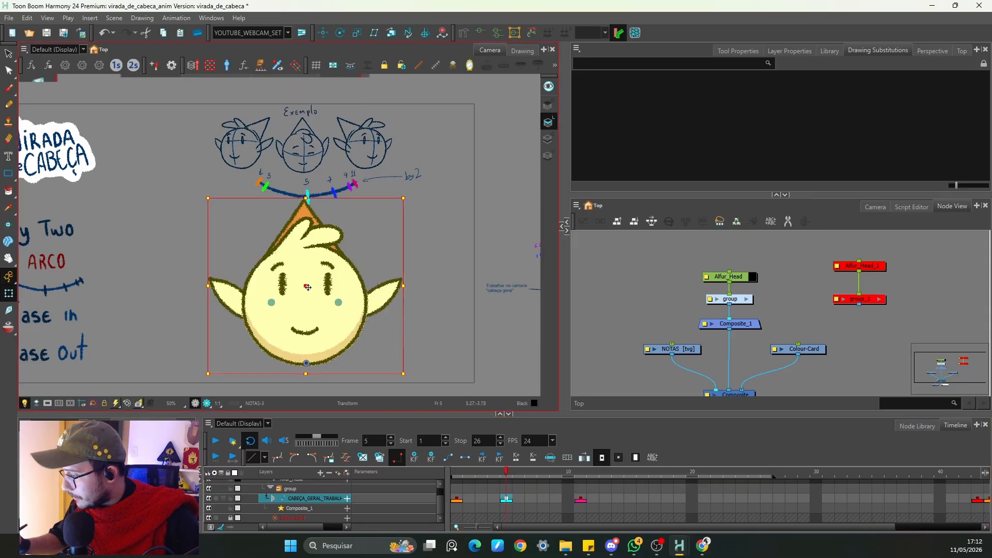
key(2)
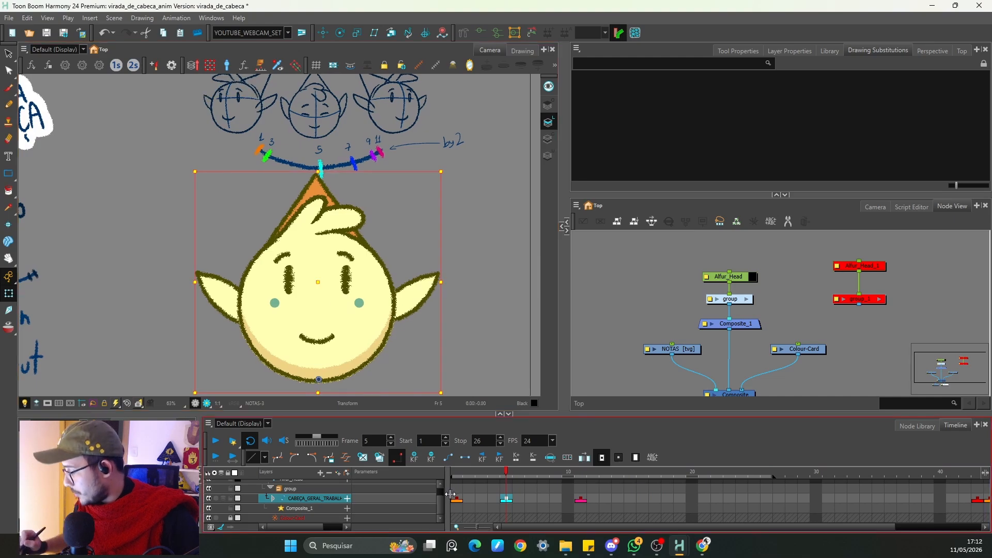
click(456, 499)
drag(325, 274, 323, 266)
click(581, 499)
click(215, 440)
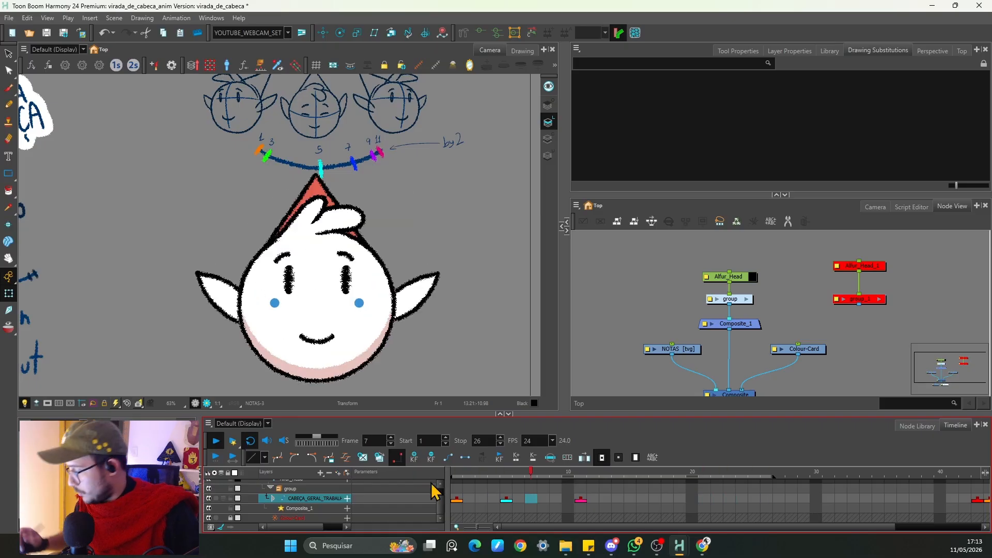
Step: On frame 5, select the eyes' parent group and move the facial features down
click(456, 500)
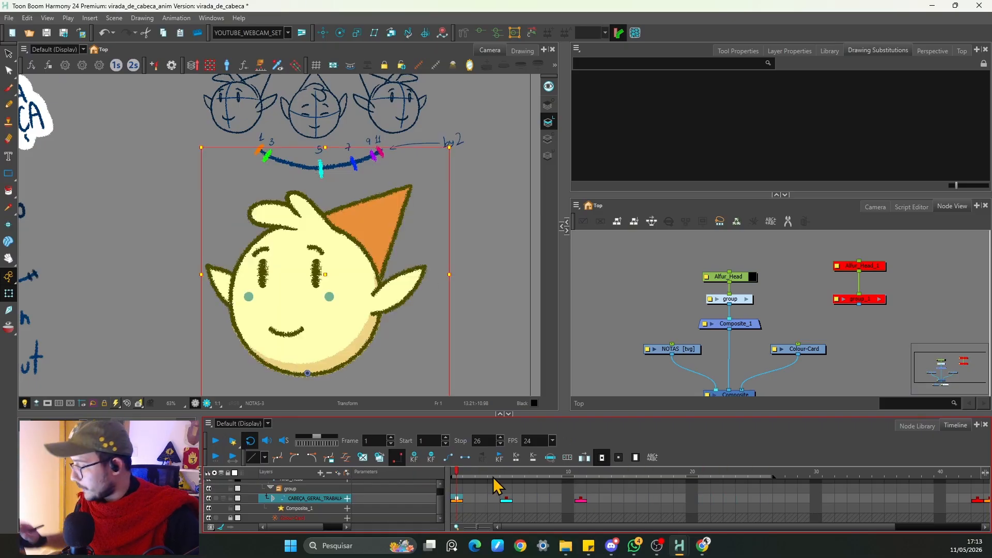
click(506, 499)
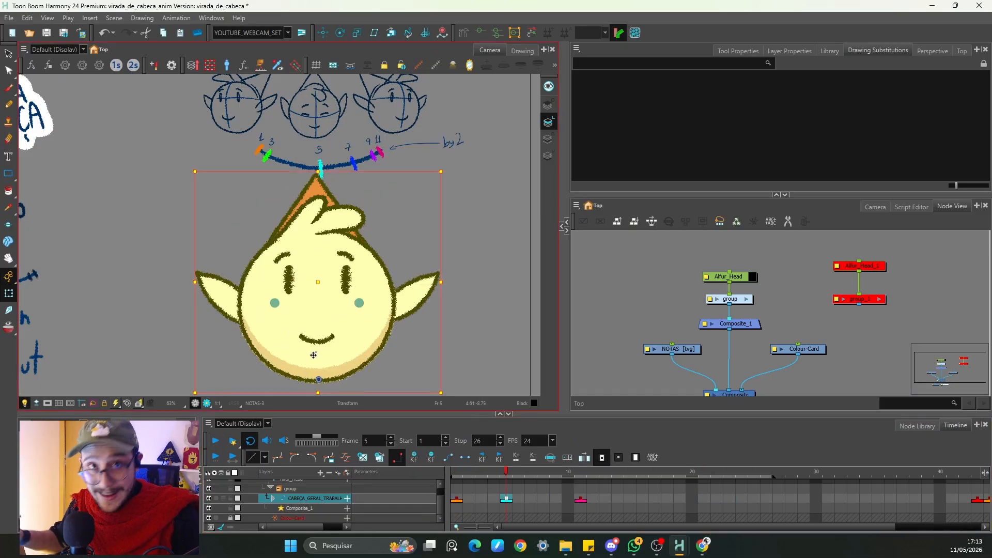
key(space)
drag(357, 148, 360, 178)
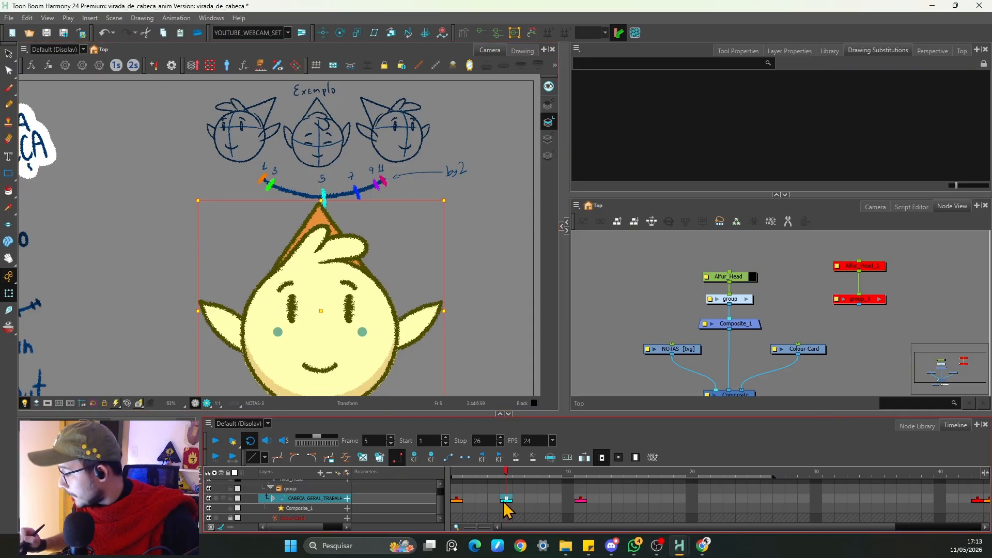
key(space)
drag(350, 270, 355, 255)
click(351, 295)
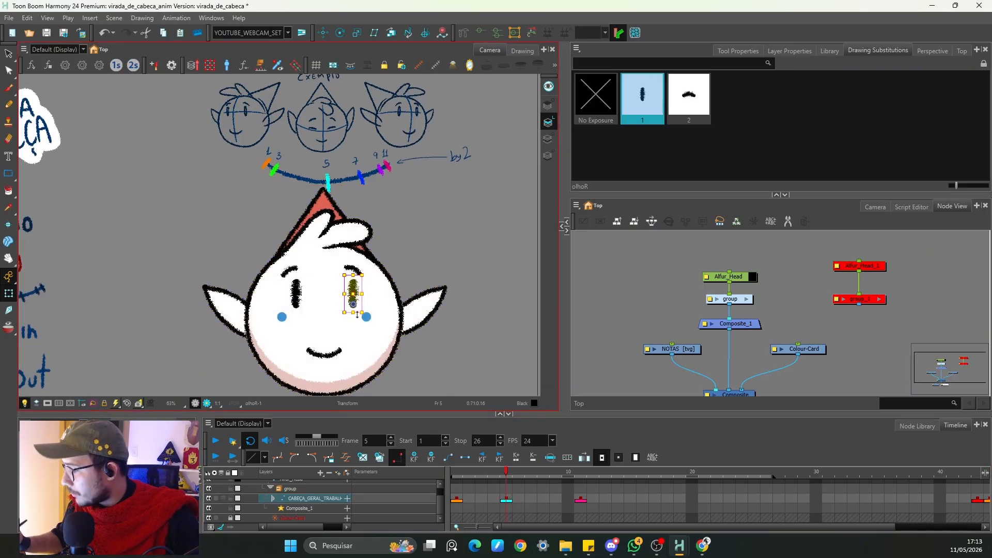
key(b)
key(b)
key(space)
drag(349, 356, 361, 316)
key(b)
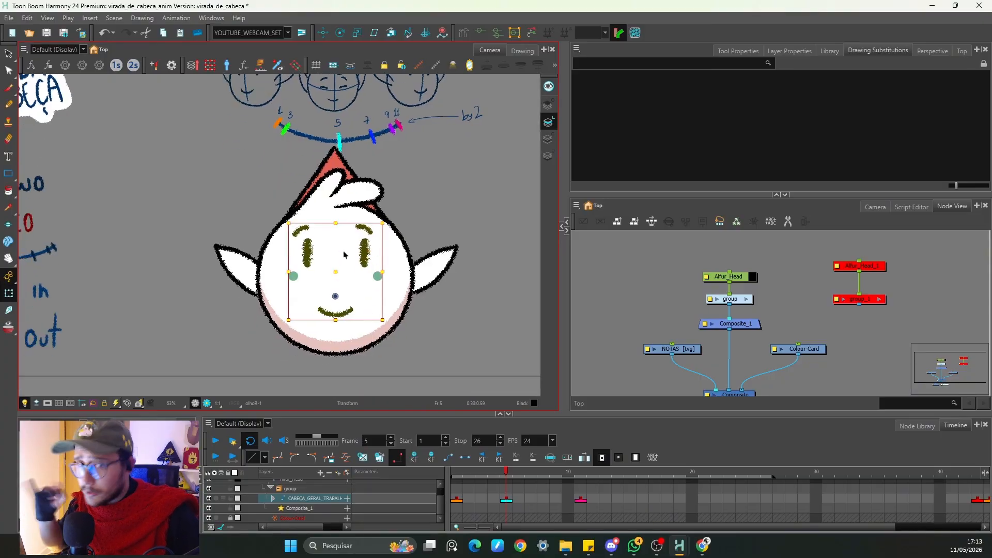
click(418, 218)
click(365, 250)
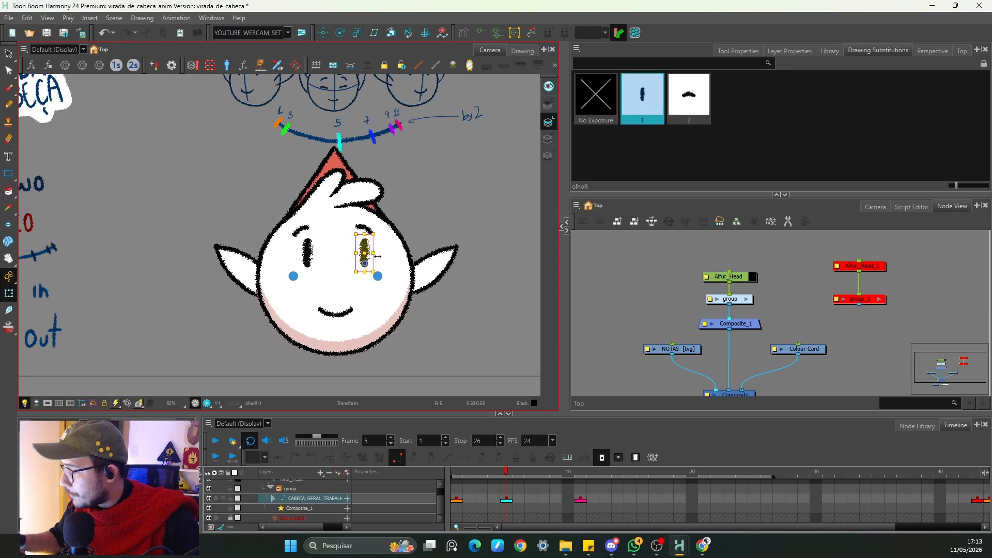
key(b)
key(b)
key(b)
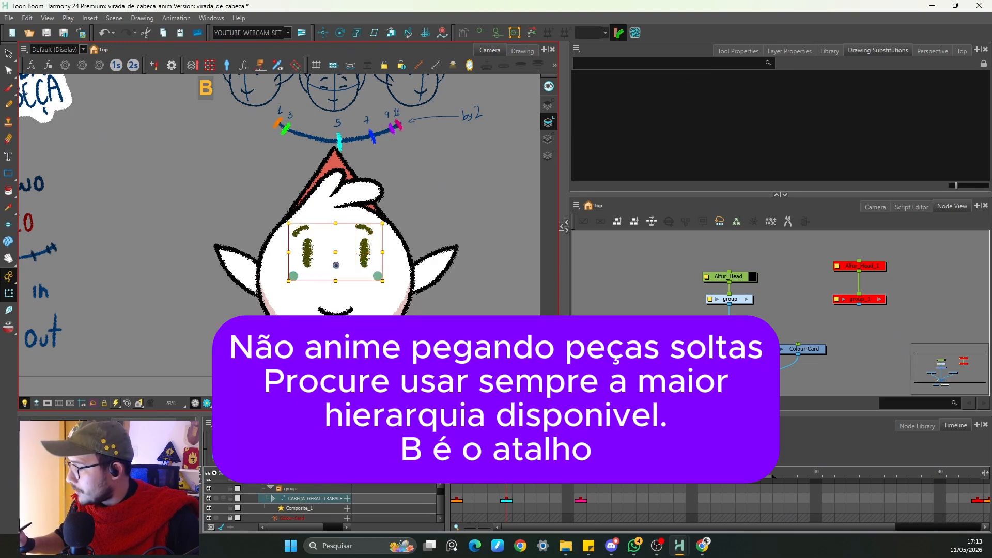
key(b)
drag(341, 271, 341, 303)
Step: Raise the mouth slightly on frame 5
click(427, 208)
click(338, 346)
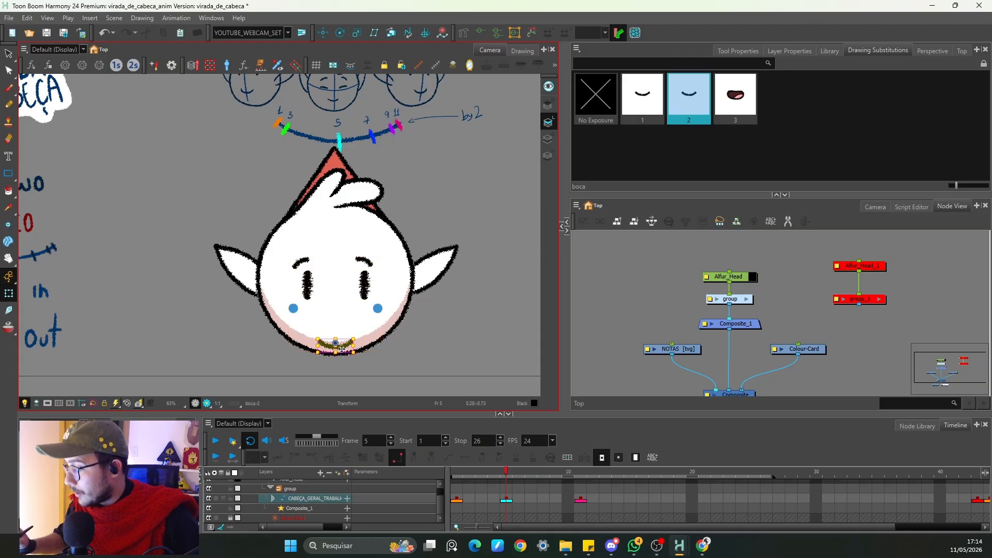
key(b)
drag(335, 343, 335, 333)
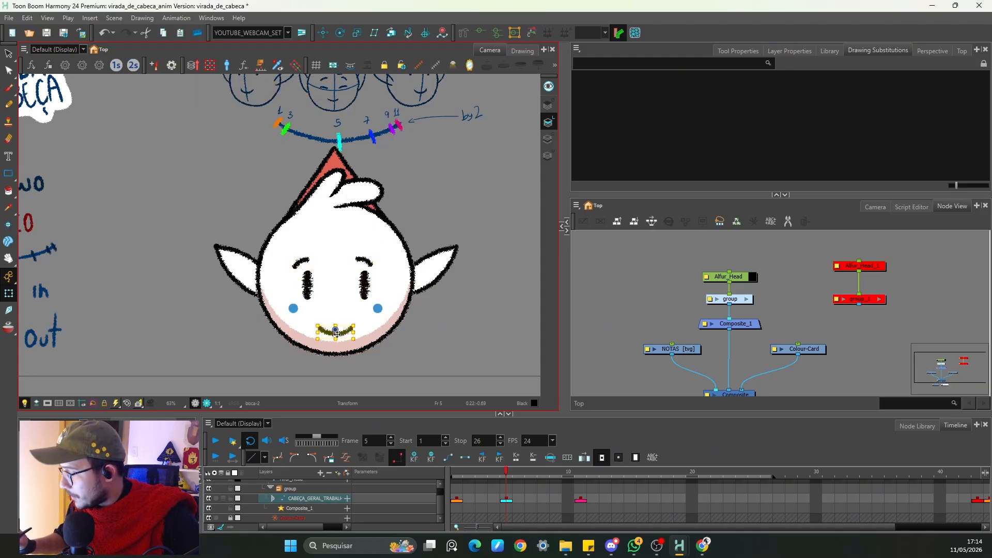
key(Escape)
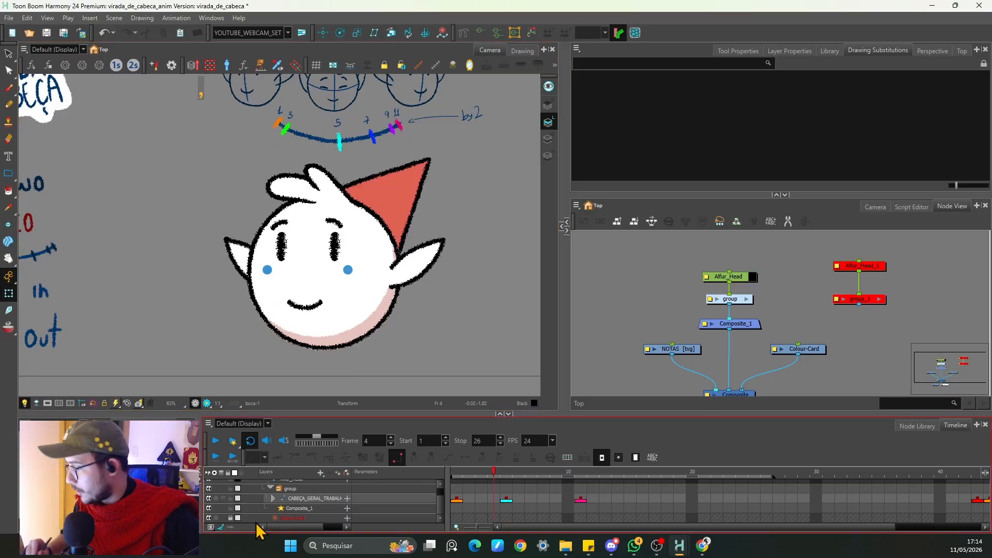
Step: Rotate the left ear upward on frame 5
click(429, 265)
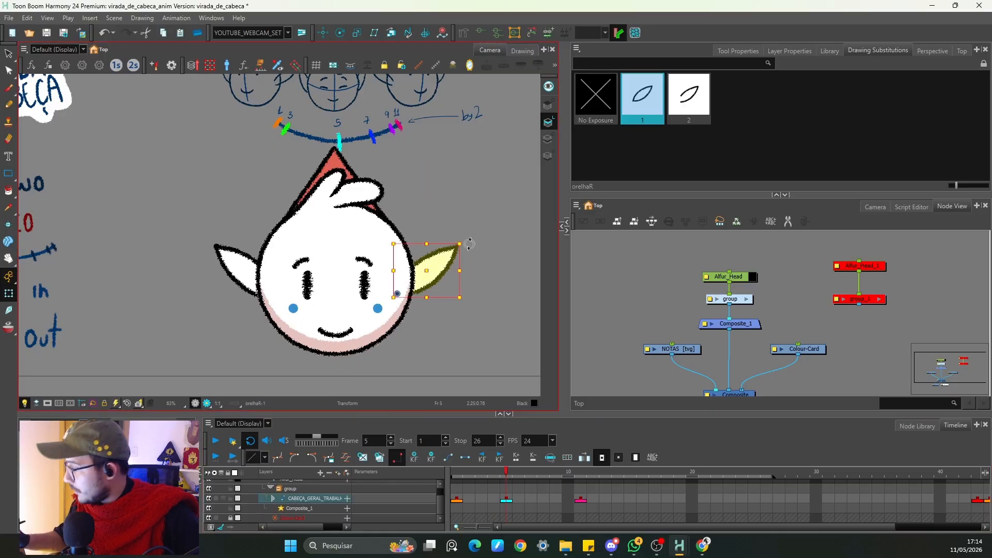
click(262, 252)
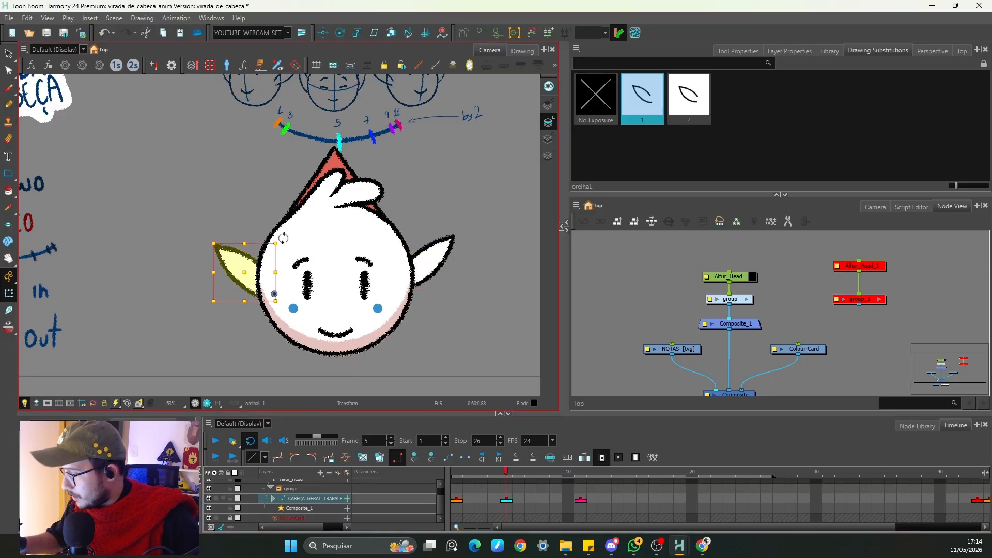
drag(283, 238, 243, 257)
Step: Bend the hat's deformer so its tip lines up with the arc on frame 5
click(436, 192)
click(377, 200)
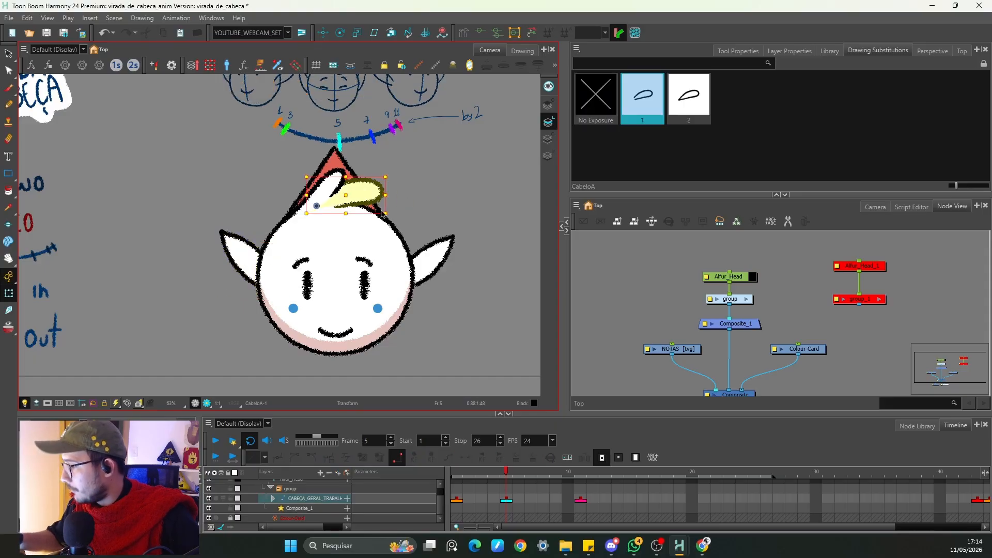
click(338, 161)
click(481, 33)
key(space)
drag(409, 149, 446, 236)
key(2)
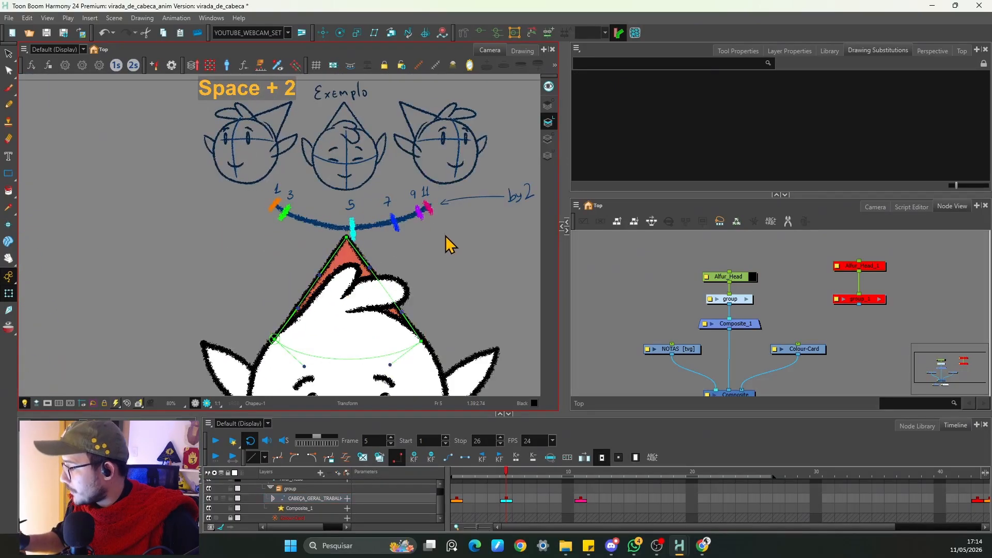
key(2)
key(space)
drag(388, 279, 364, 220)
key(2)
drag(356, 166, 355, 147)
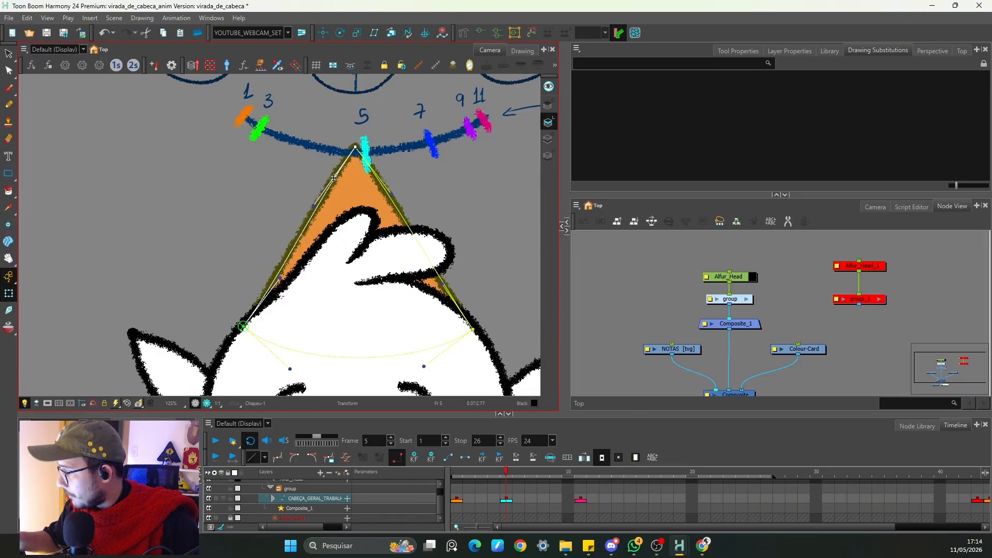
drag(278, 278, 277, 270)
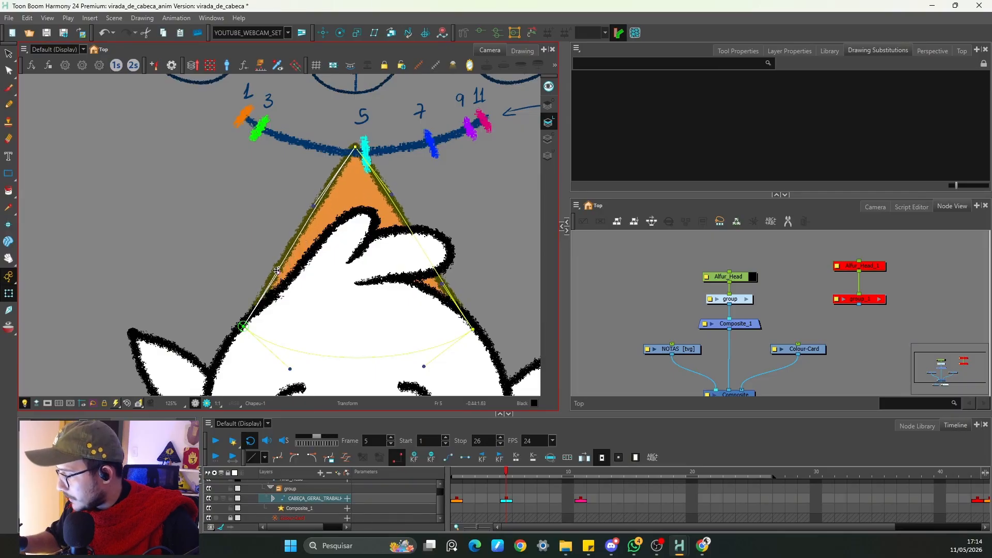
click(390, 196)
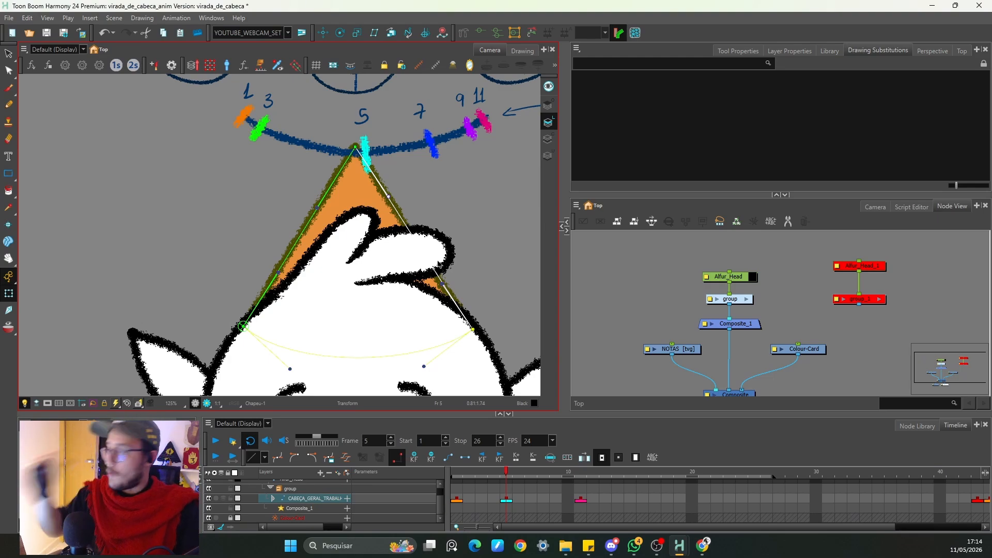
click(450, 208)
key(1)
click(366, 262)
key(space)
drag(358, 313, 358, 273)
key(1)
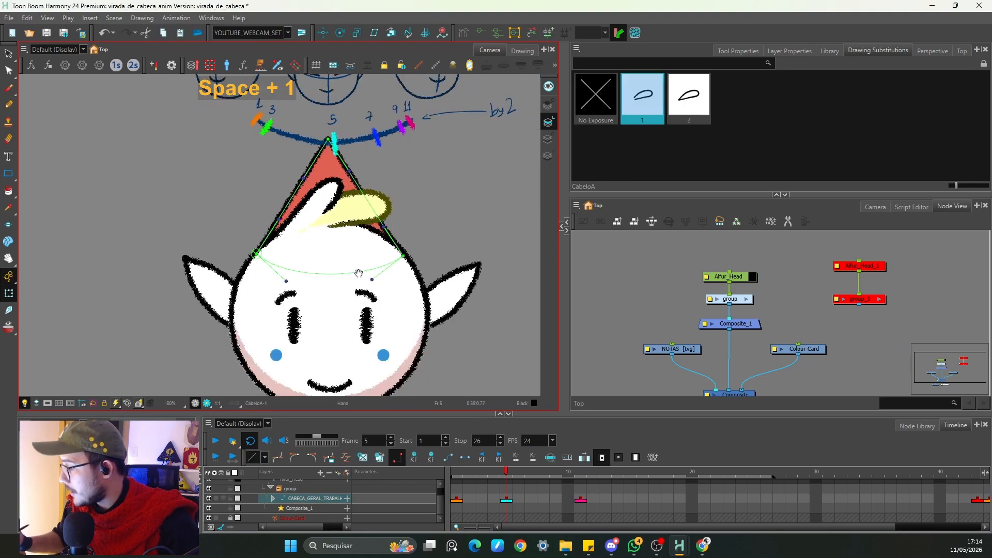
Step: Rotate and reposition the hair fringe on frame 5 so it wraps along the top of the head
key(b)
key(b)
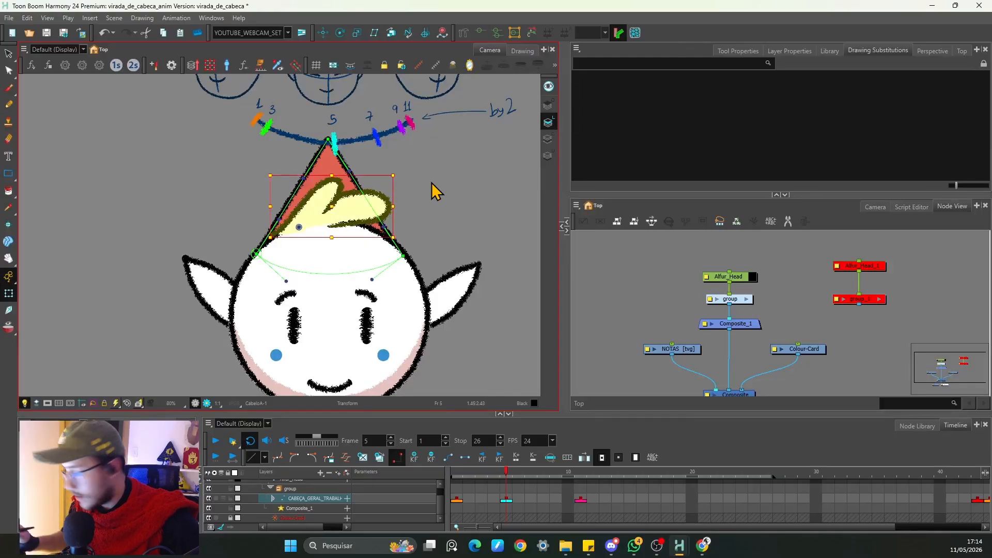
key(comma)
key(period)
key(4)
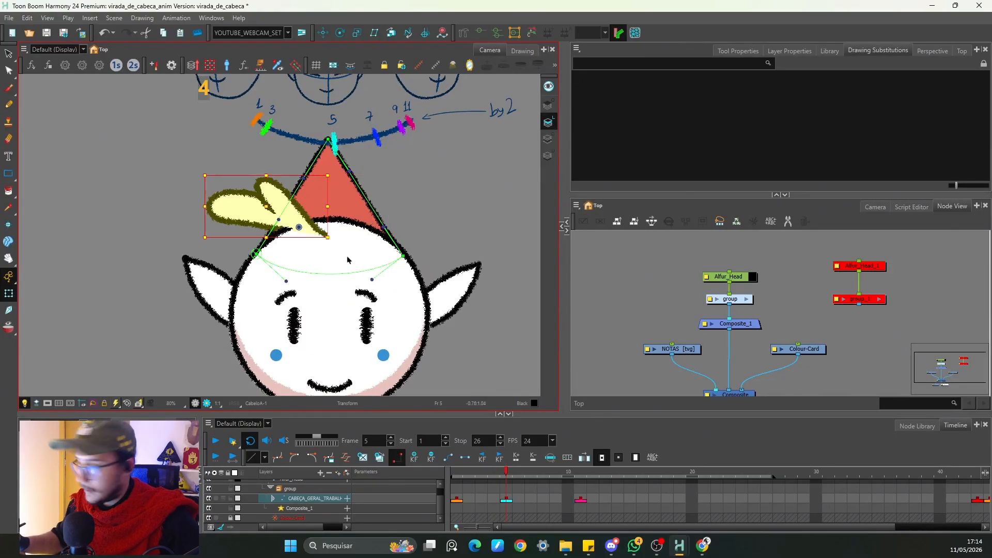
drag(275, 211, 317, 234)
drag(378, 264, 380, 249)
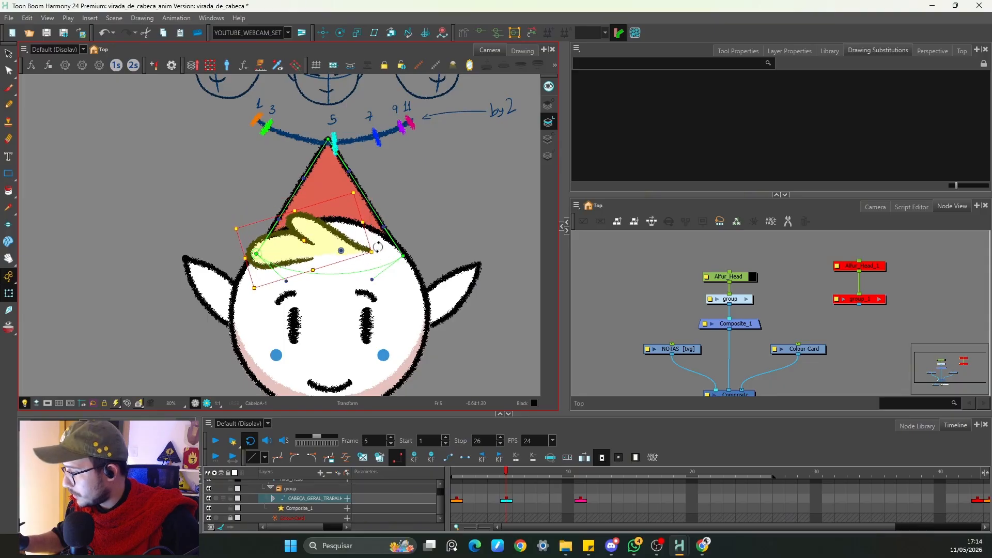
drag(310, 241, 313, 251)
click(400, 210)
click(296, 251)
drag(235, 282, 233, 267)
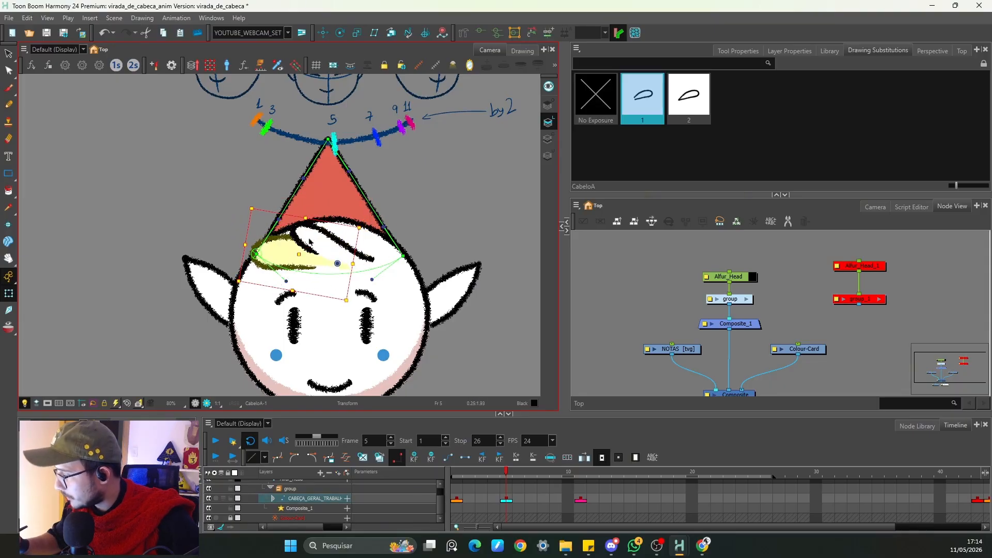
click(314, 234)
drag(284, 290, 279, 274)
click(278, 256)
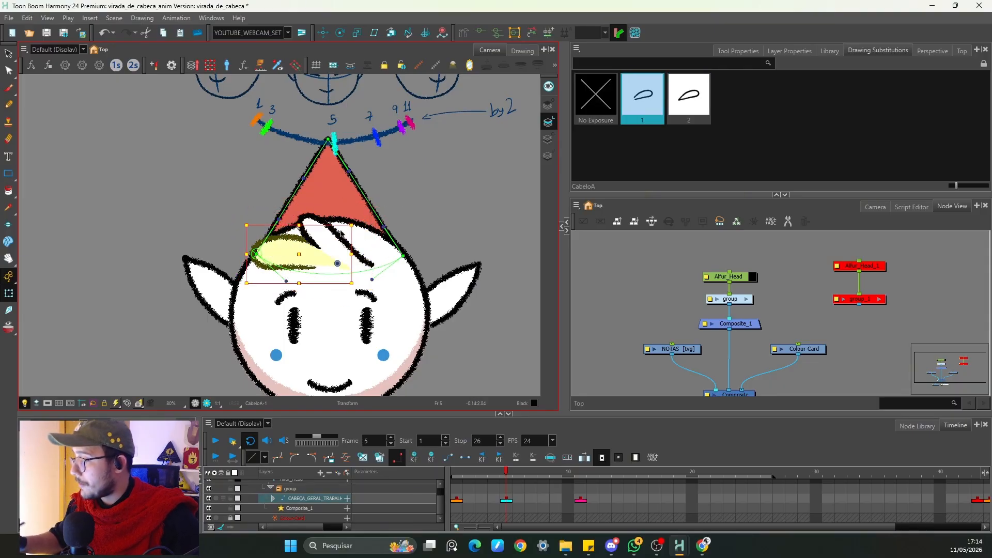
drag(362, 223, 366, 231)
click(405, 197)
Step: Play back the head turn from frame 1 to review the motion
key(1)
key(1)
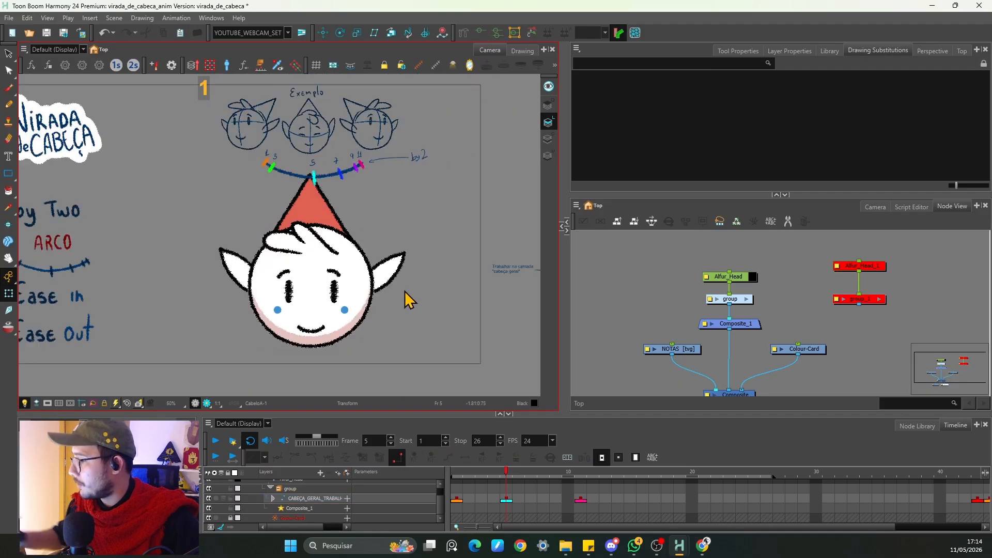
key(comma)
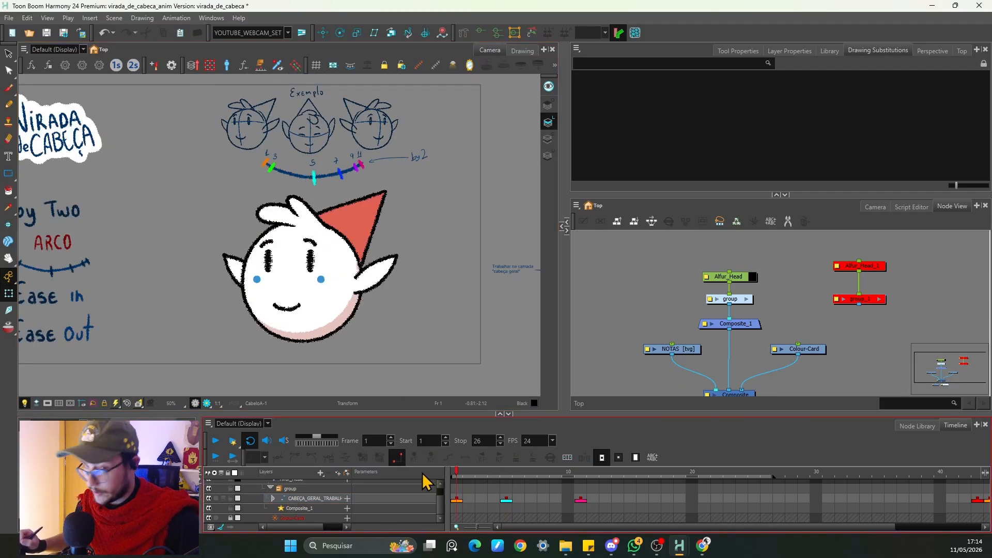
click(216, 441)
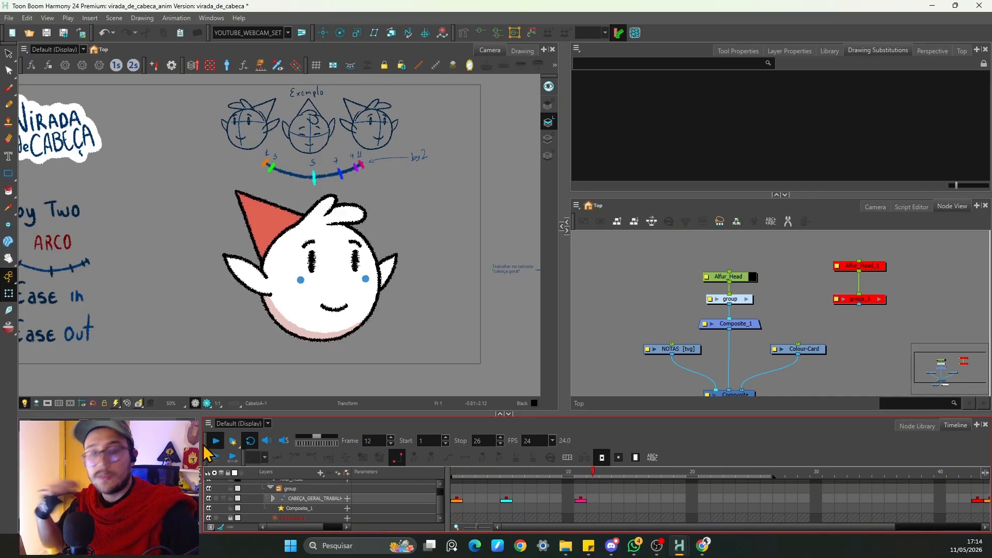
Step: Nudge the left ear up and rotate the right ear downward on frame 5
click(506, 513)
click(231, 263)
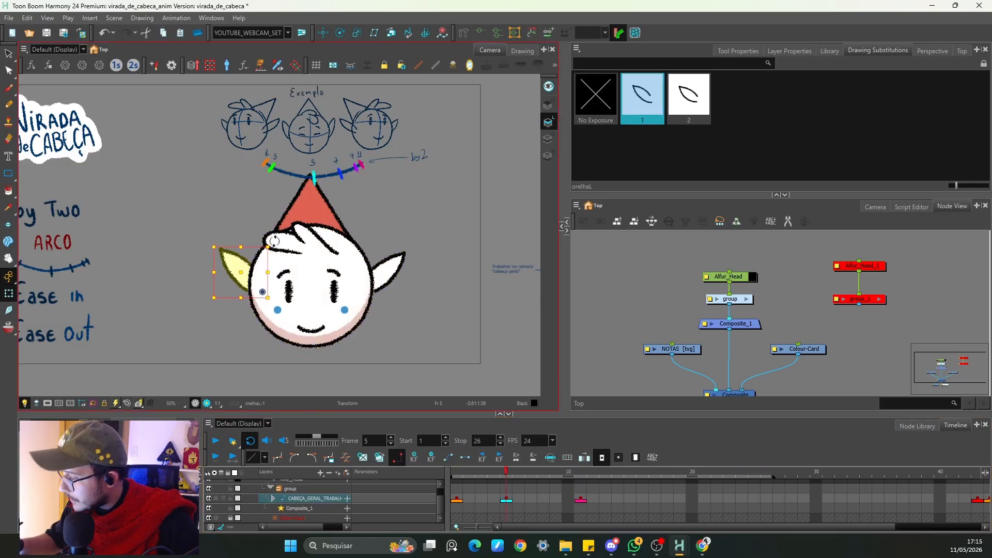
drag(243, 270, 242, 266)
click(398, 258)
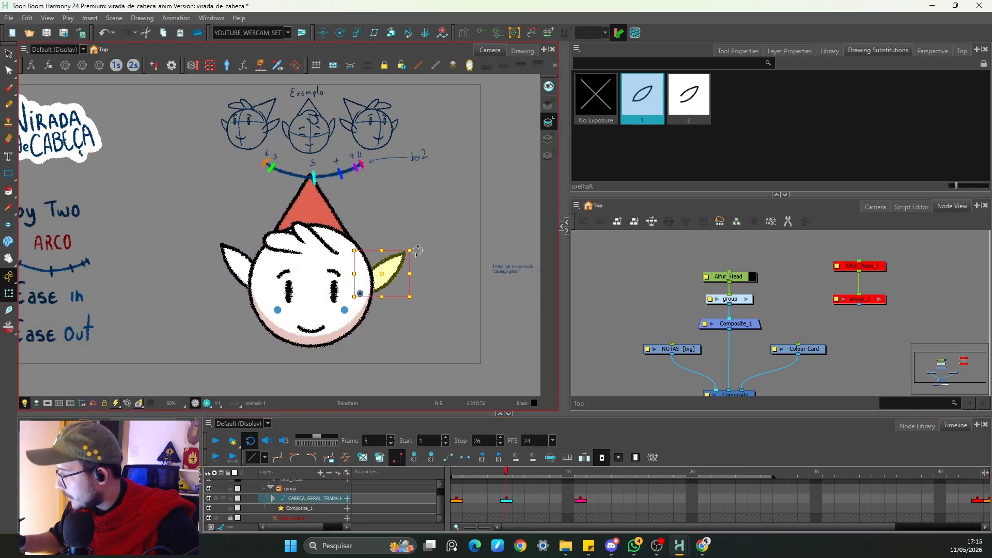
drag(417, 250, 386, 268)
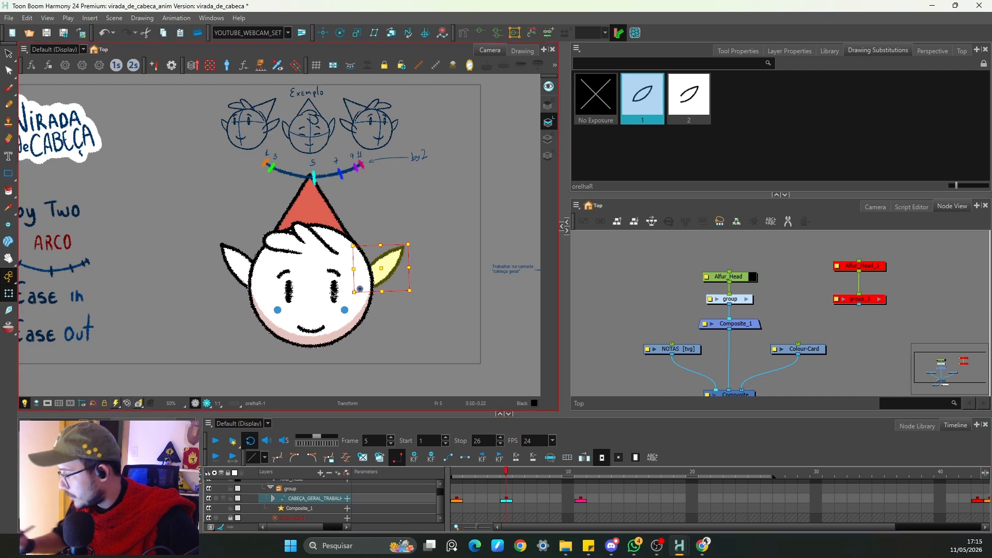
Step: Swap the left eye to the closed-eye drawing 2 on frame 5
click(333, 293)
click(671, 100)
click(660, 104)
click(692, 100)
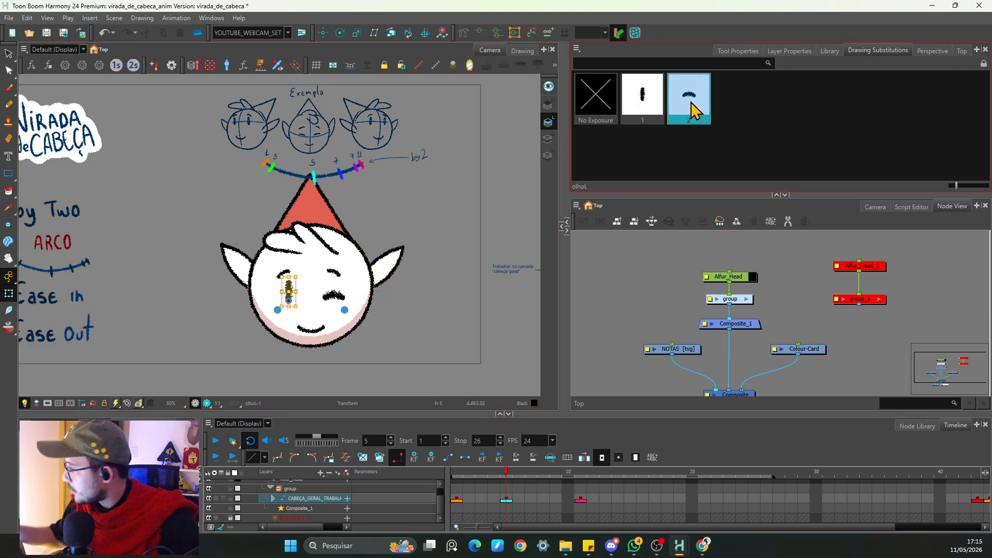
key(2)
key(2)
Step: Select the eyebrows, then slightly move and widen the head shape on frame 5
click(287, 299)
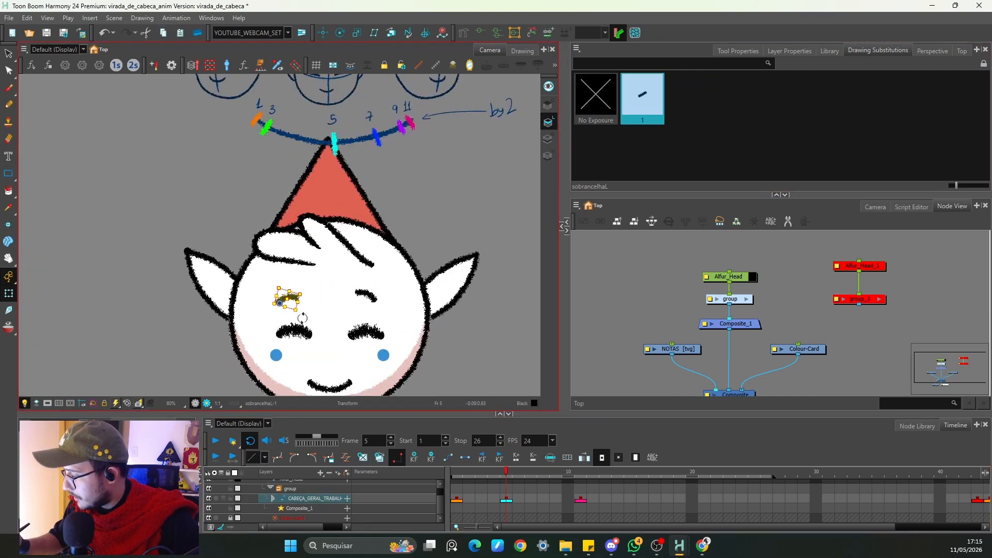
click(365, 295)
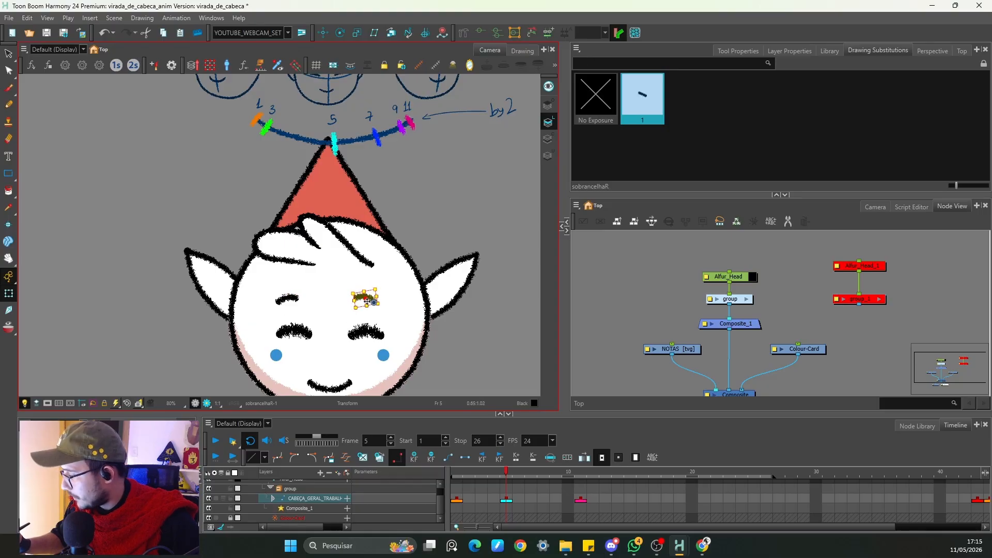
click(409, 276)
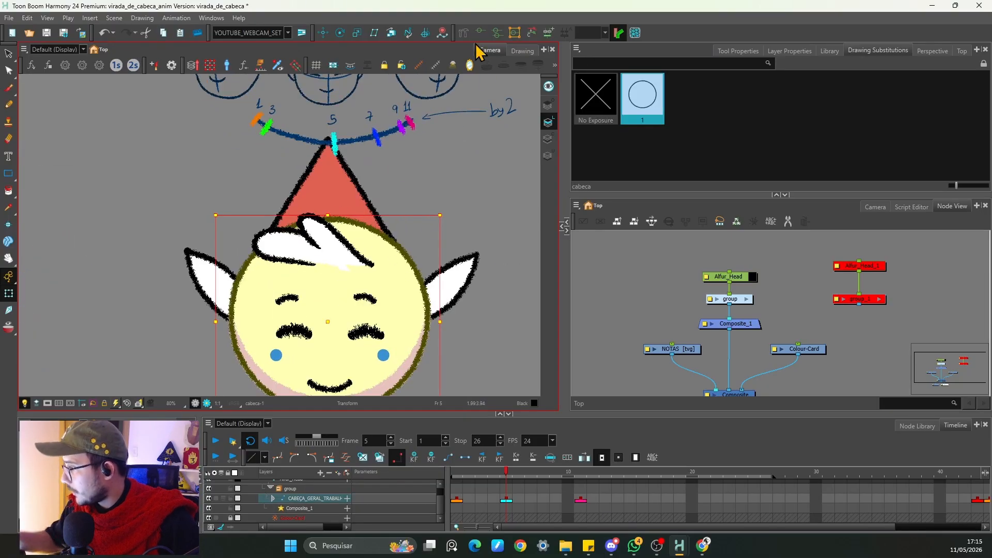
key(1)
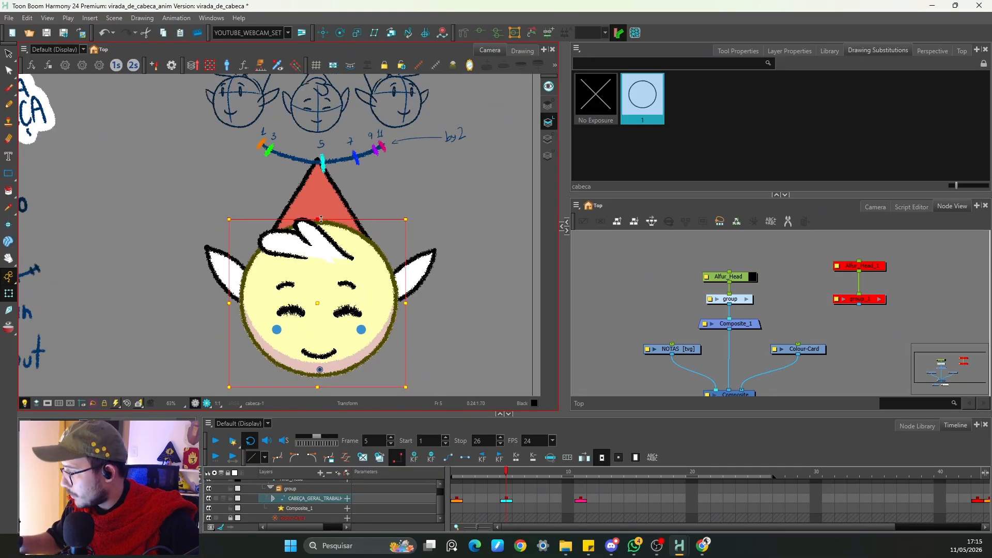
drag(321, 219, 318, 223)
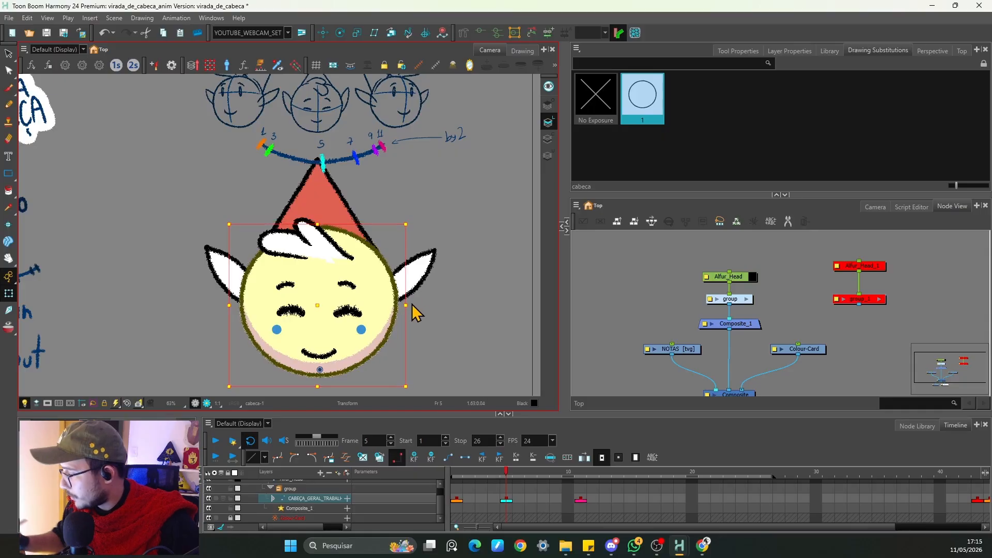
drag(406, 305, 409, 305)
Step: Play back the animation to review the head turn
key(2)
key(2)
click(551, 418)
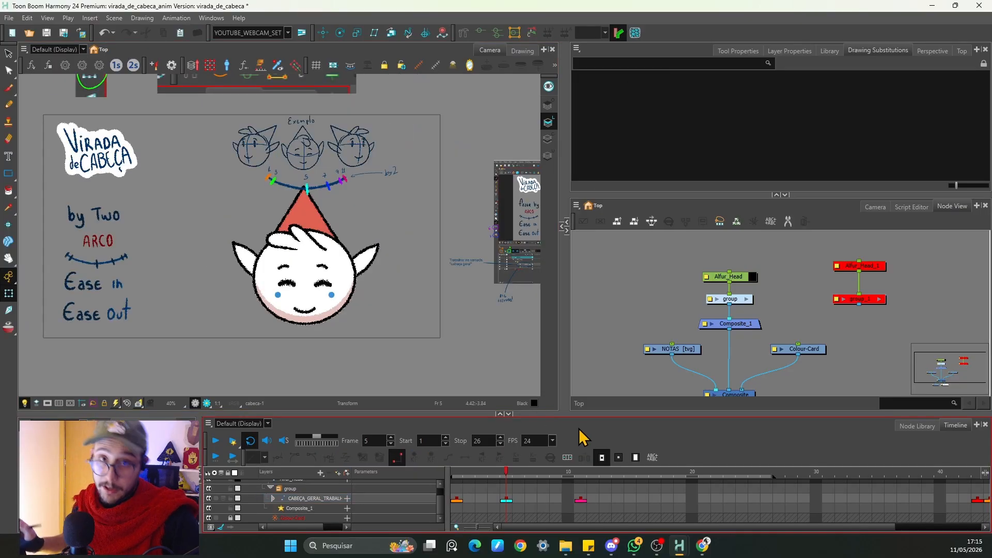
key(Return)
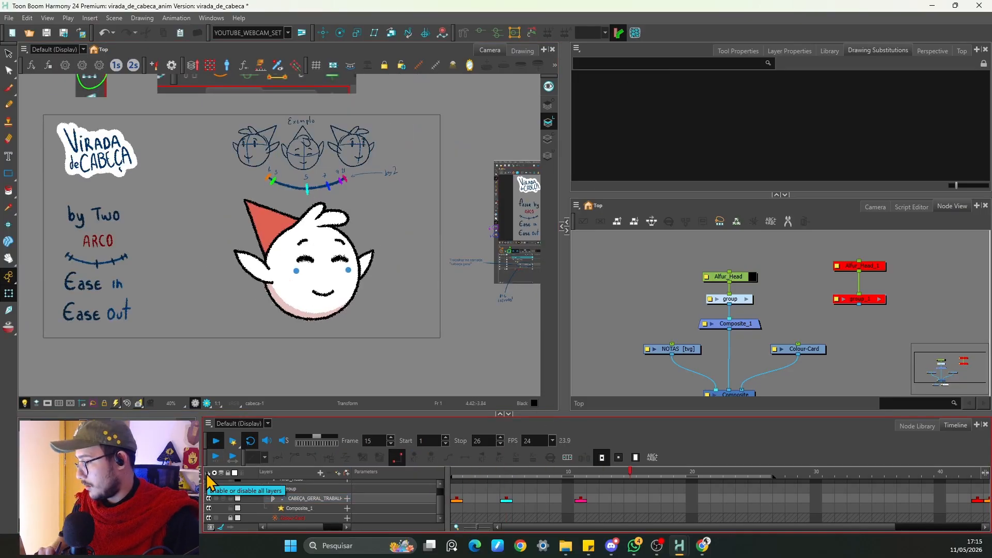
Step: Select the right eye and step through the frames before frame 5 to check its drawings
click(580, 499)
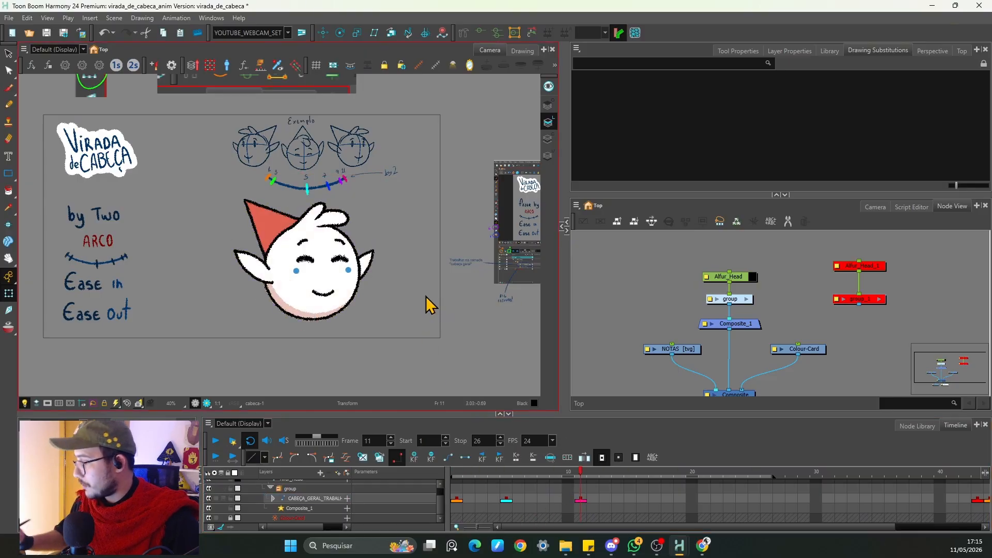
click(342, 259)
key(comma)
key(comma)
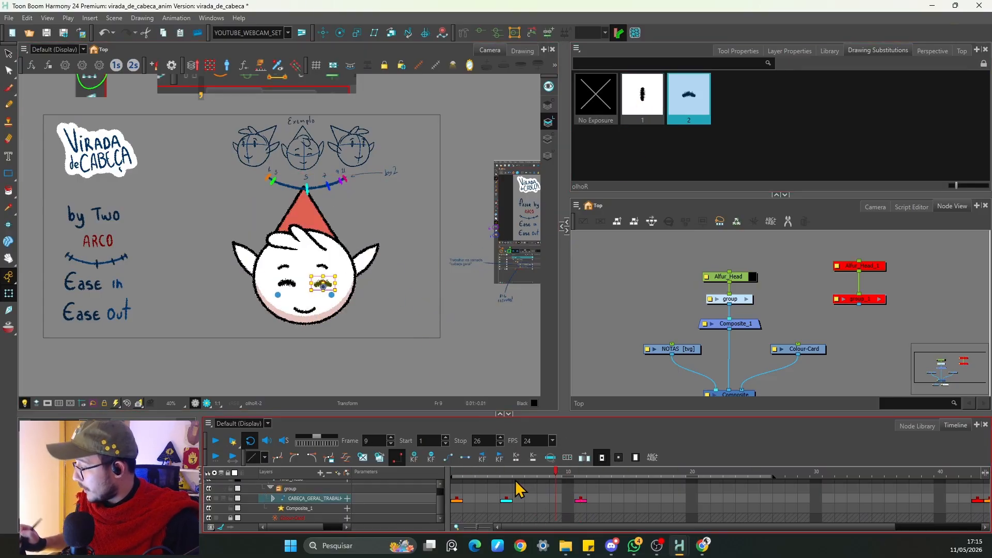
key(comma)
key(comma)
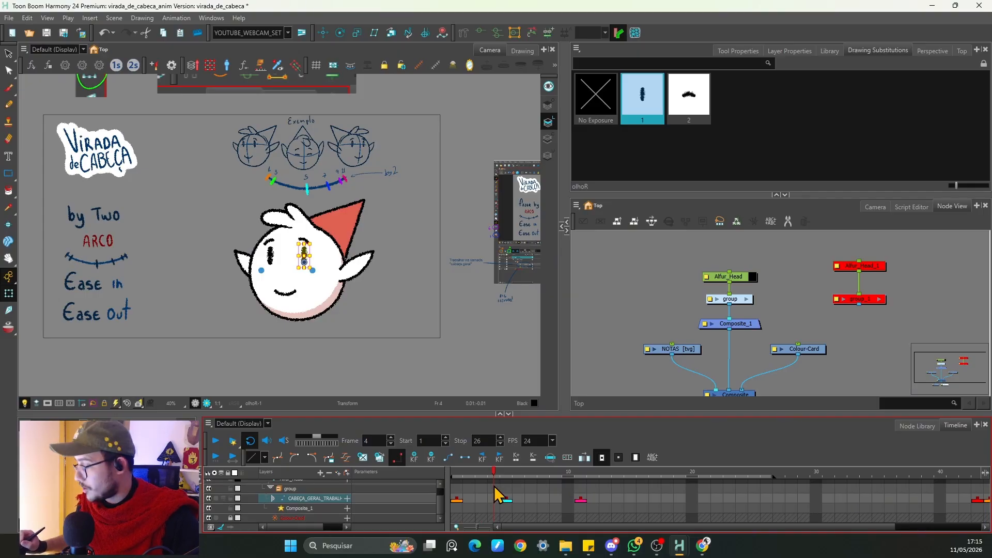
key(comma)
click(458, 509)
drag(501, 503, 505, 504)
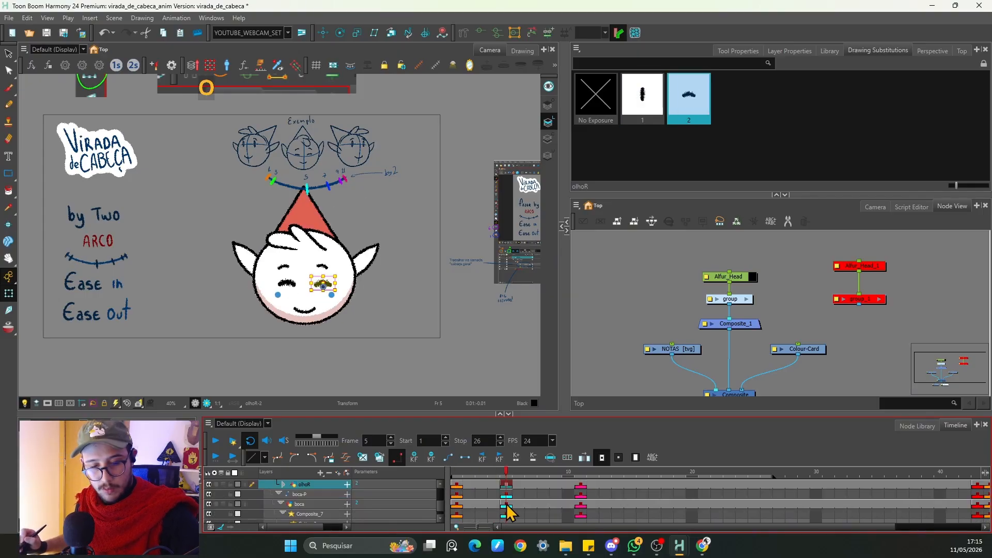
key(comma)
key(comma)
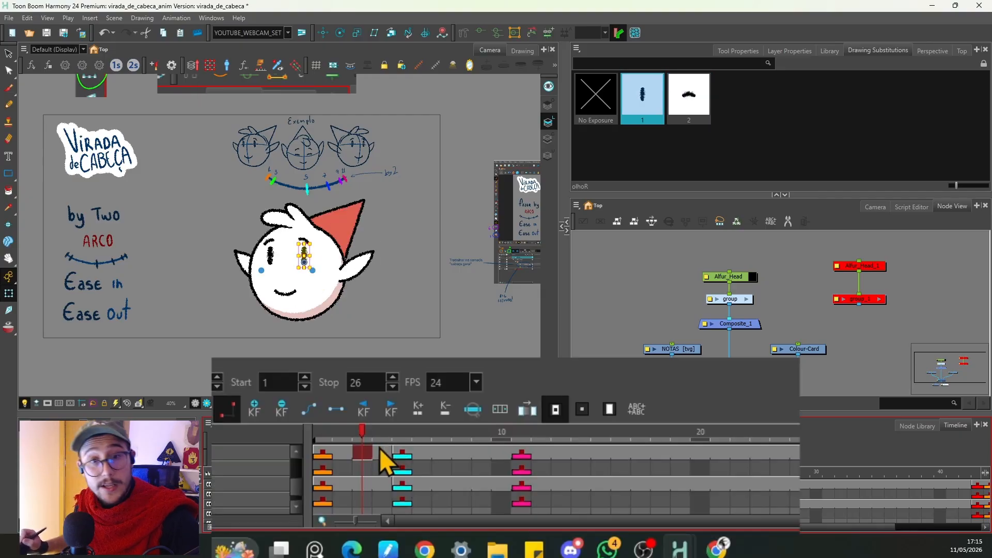
Step: Review the right eye's drawing exposures in the timeline between frames 1 and 5
click(409, 453)
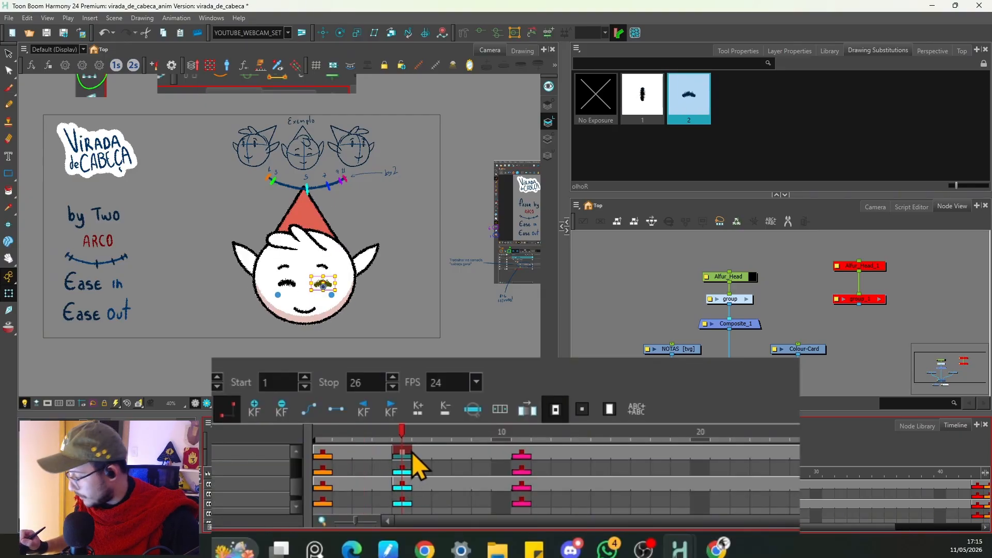
key(2)
key(2)
key(2)
drag(408, 448, 299, 474)
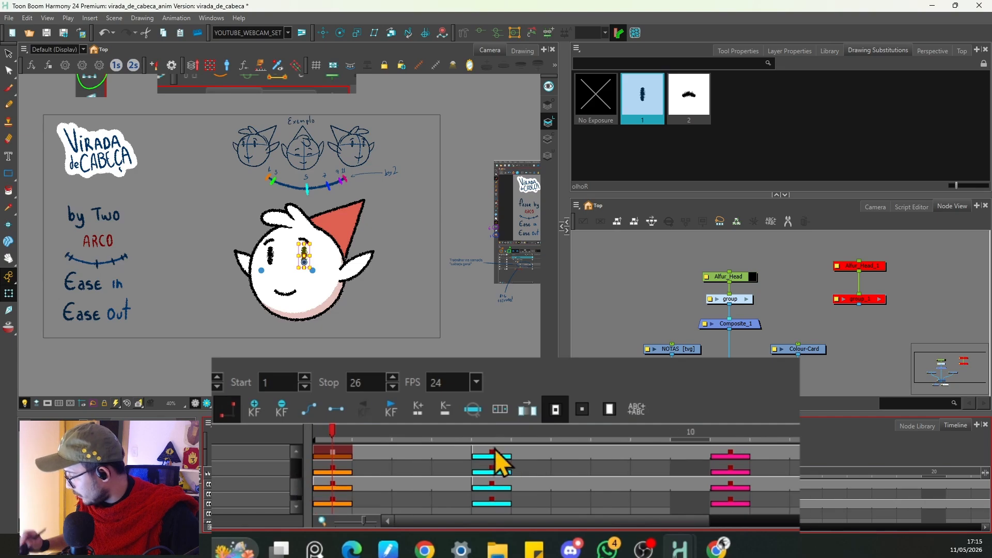
click(485, 453)
click(458, 451)
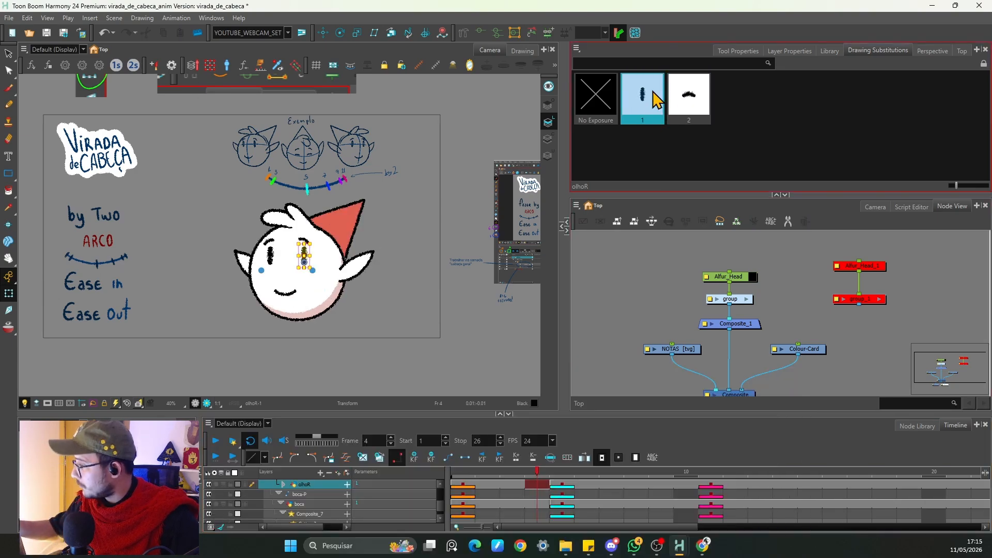
click(511, 484)
click(462, 486)
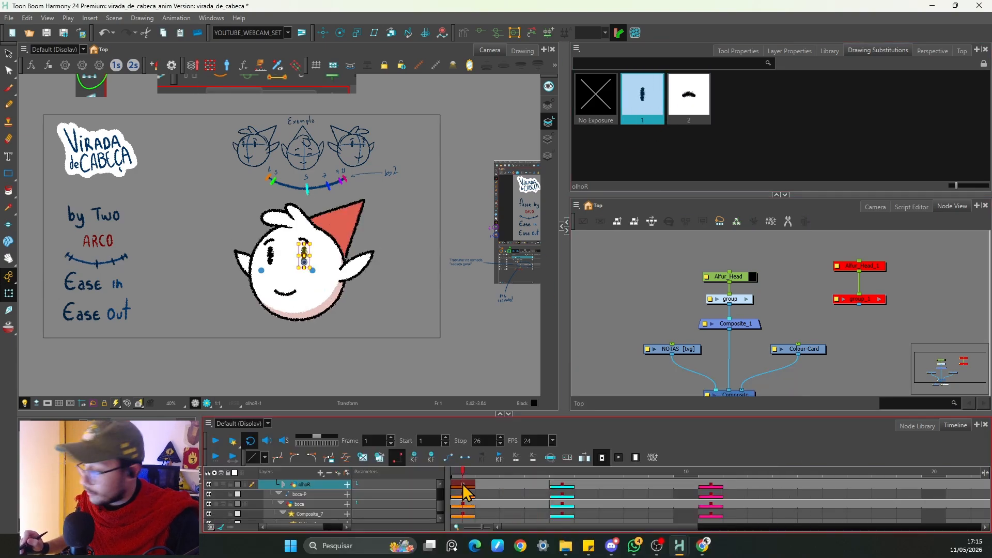
click(640, 112)
key(period)
key(period)
key(period)
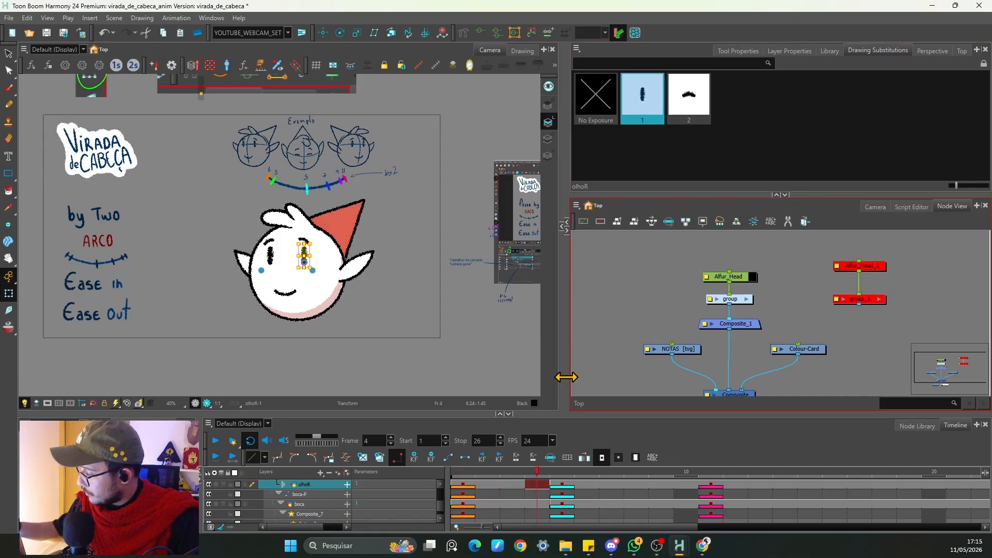
Step: Set the right eye to the open drawing 1 on frame 11
click(550, 484)
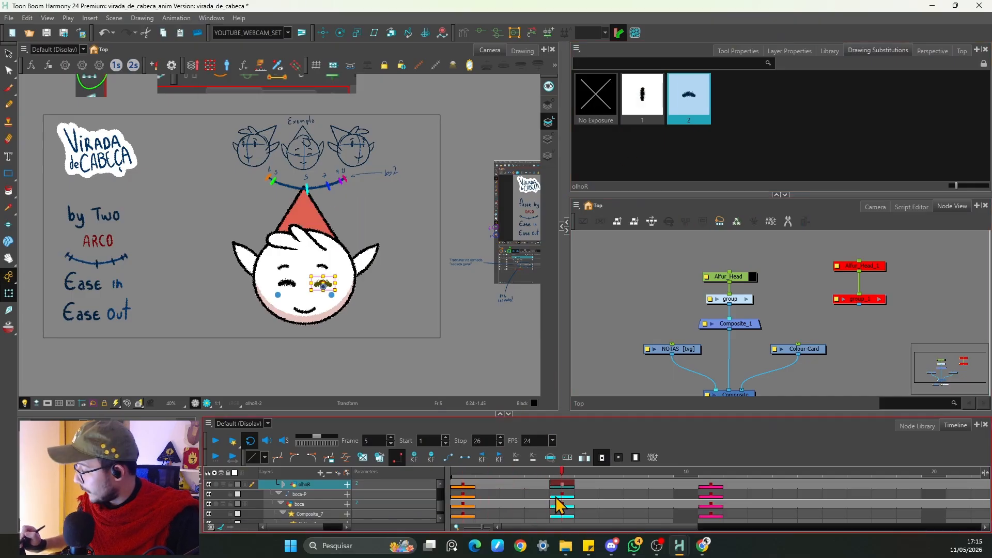
drag(581, 528, 622, 530)
click(586, 492)
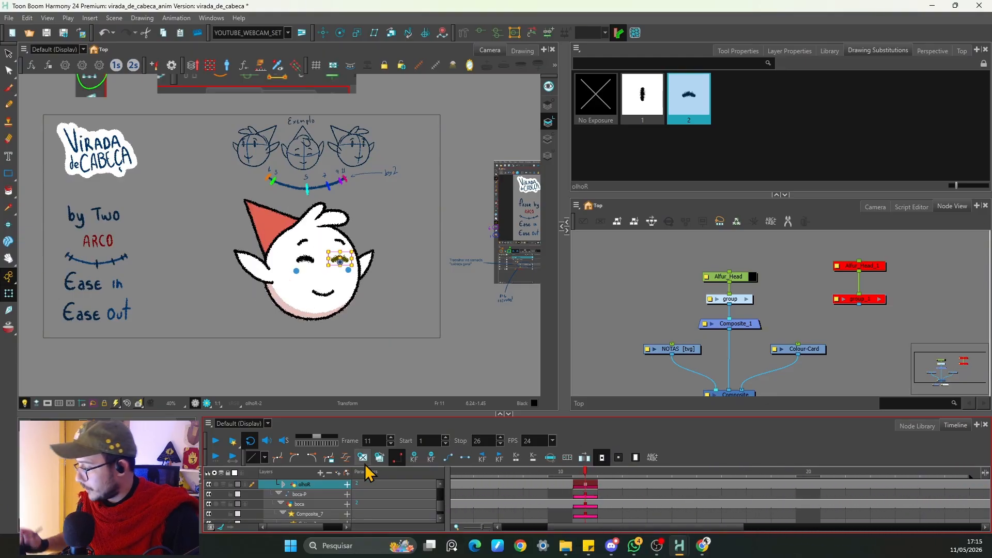
key(comma)
key(period)
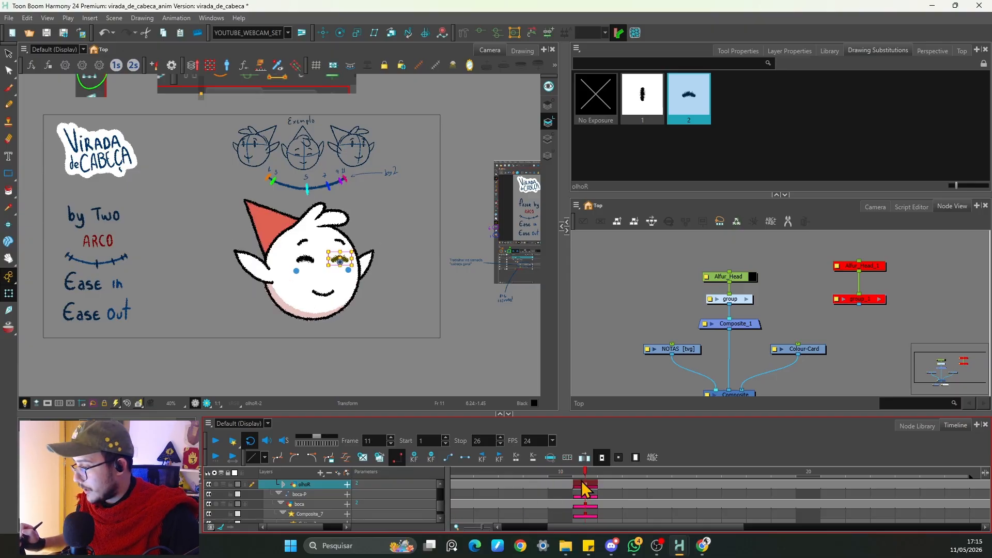
key(comma)
key(period)
click(645, 98)
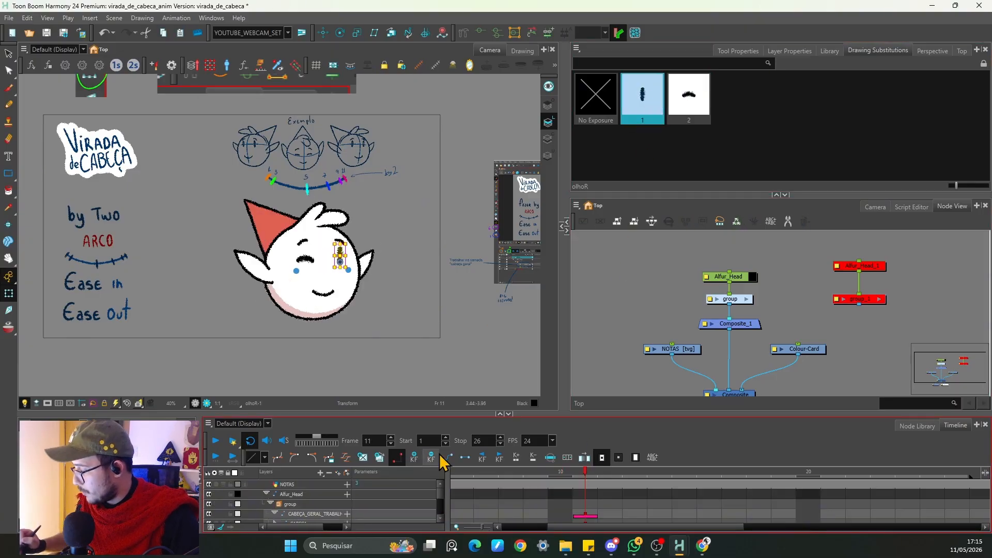
Step: Step between frames 10 and 11 to check the eye drawings
click(274, 514)
key(comma)
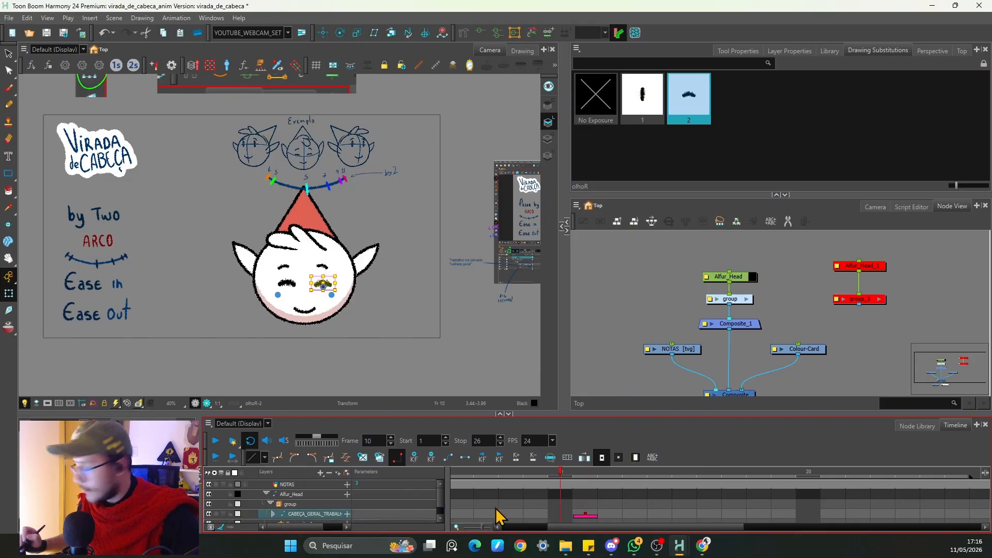
scroll(498, 514, down, 4)
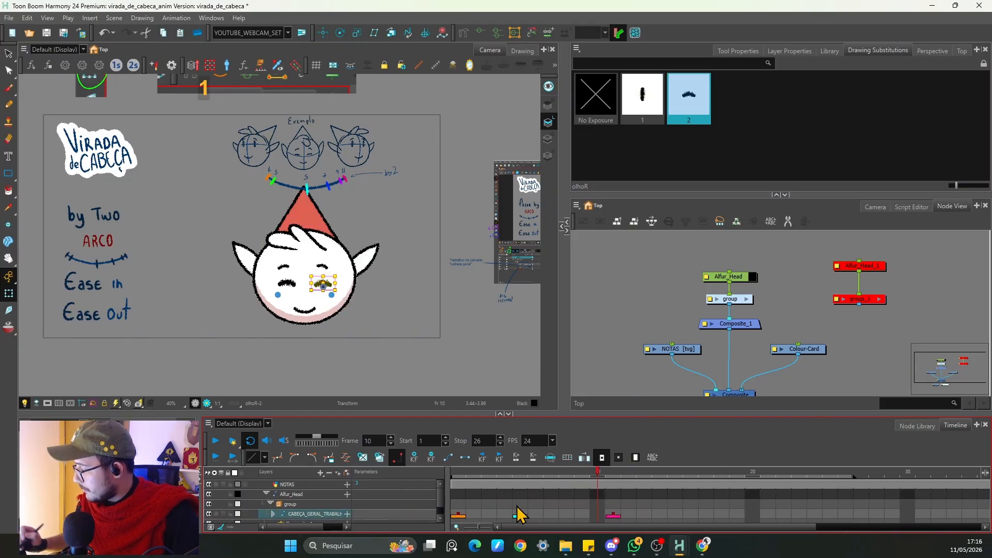
key(period)
key(comma)
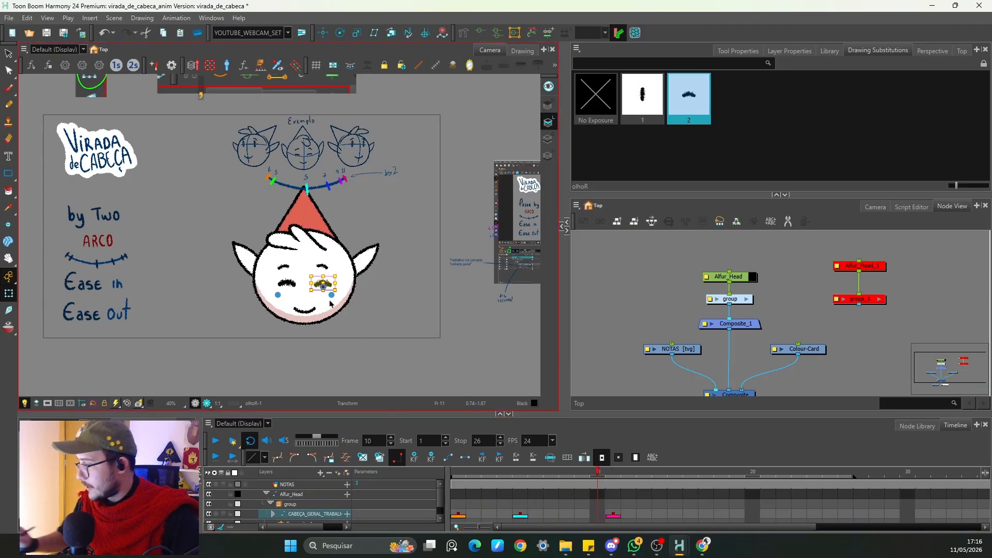
Step: Step around frames 10 and 11, then play the animation from frame 1 to review the blink
key(period)
key(comma)
key(period)
click(611, 289)
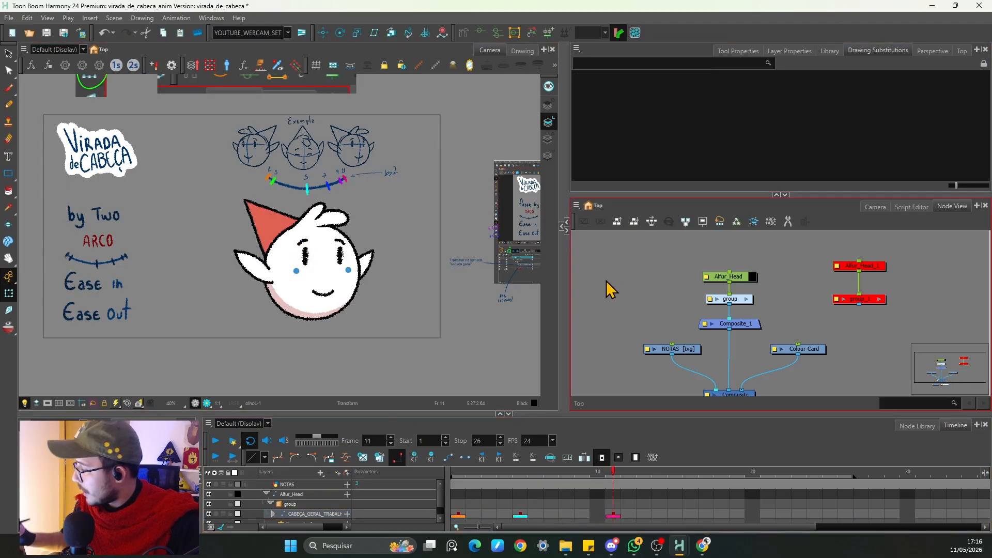
click(520, 416)
key(1)
drag(516, 474, 452, 474)
click(215, 440)
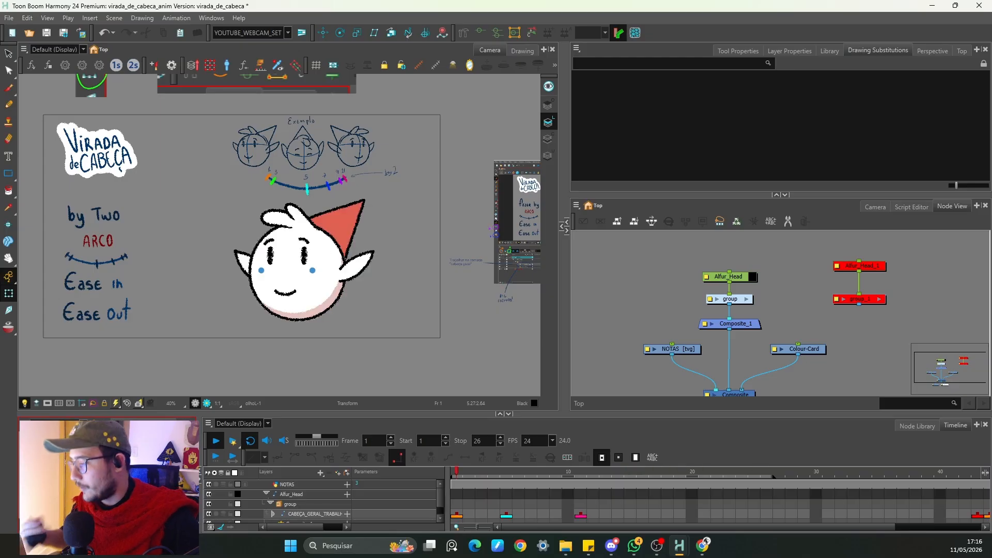
Step: On frame 5, move the hat's tip to the right so it leans with the head turn
click(505, 516)
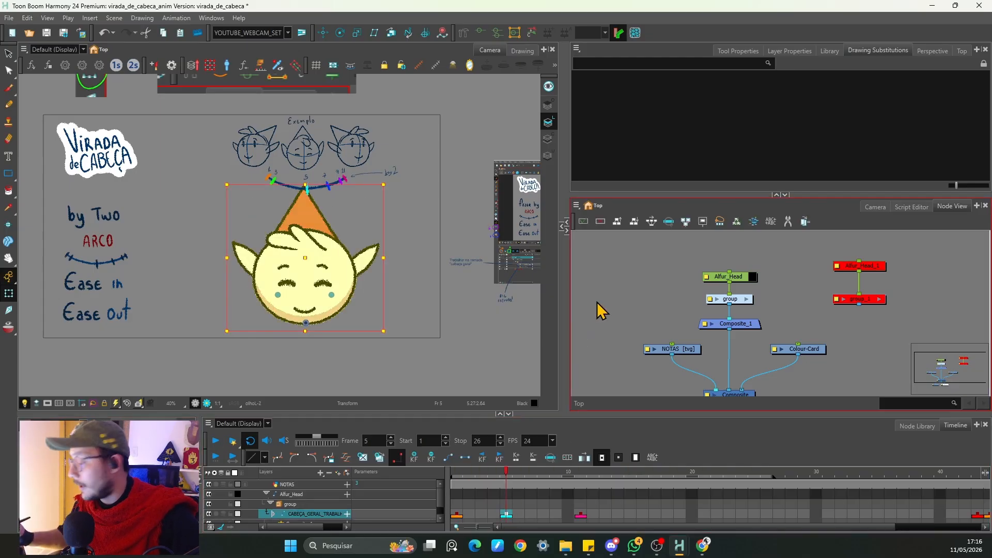
click(597, 304)
key(2)
click(316, 209)
key(shift+F11)
click(422, 184)
key(2)
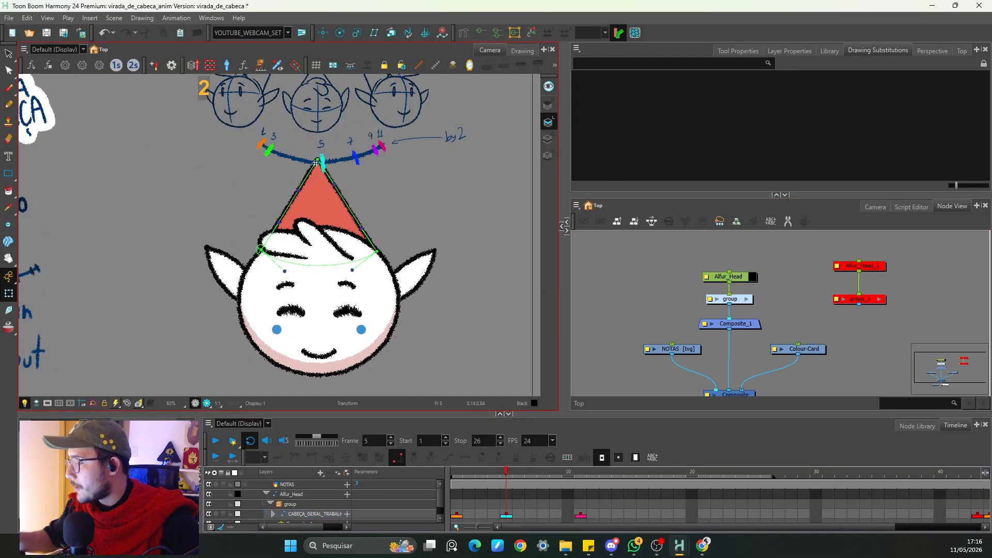
drag(317, 161, 351, 161)
click(372, 171)
drag(358, 190, 354, 189)
click(382, 189)
Step: Select each ear and step between frames 4 and 5 to compare their drawings
click(226, 263)
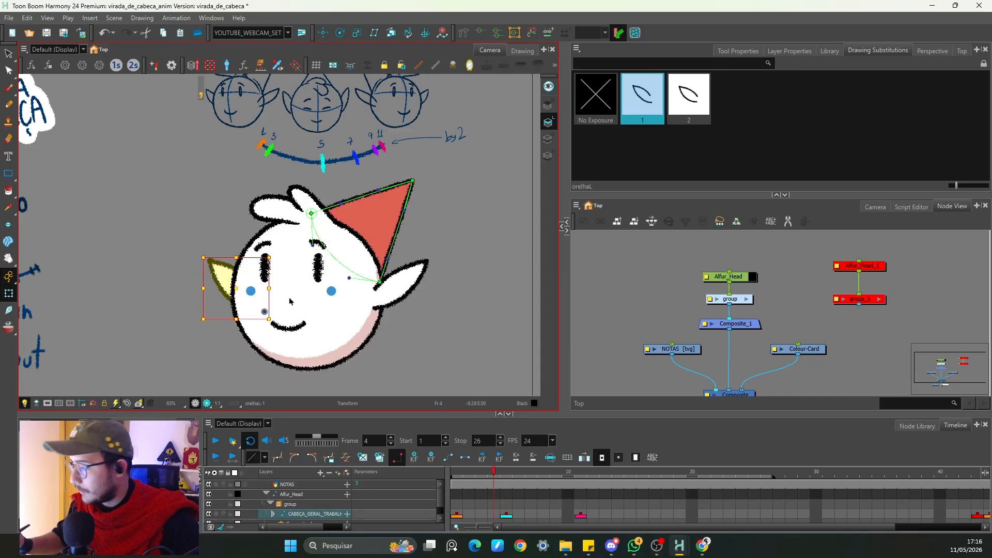
click(481, 34)
click(439, 260)
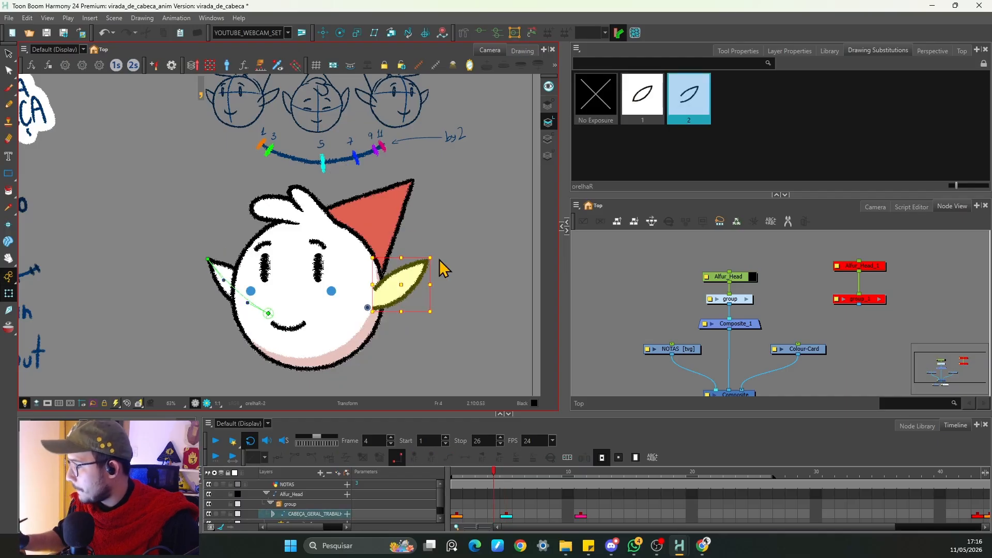
click(481, 34)
click(457, 207)
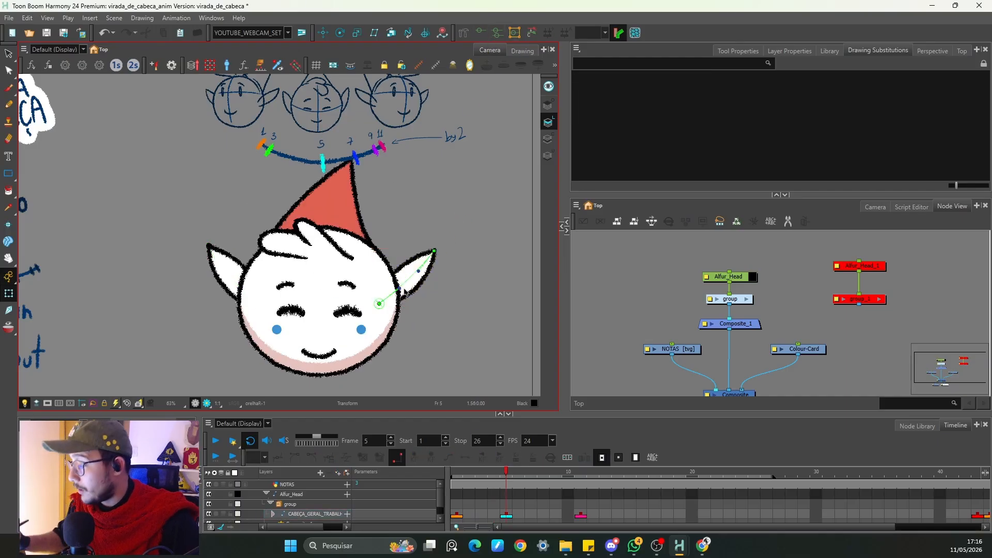
click(403, 291)
drag(421, 273, 419, 274)
click(463, 138)
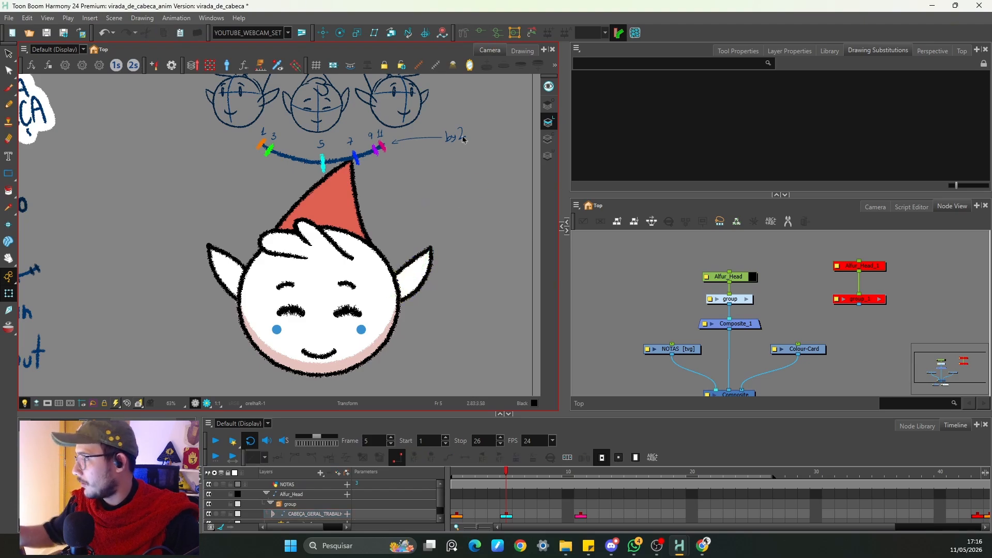
Step: Play the head turn from frame 1 and select the head layer's keyframes to review its motion
key(comma)
drag(501, 475, 456, 480)
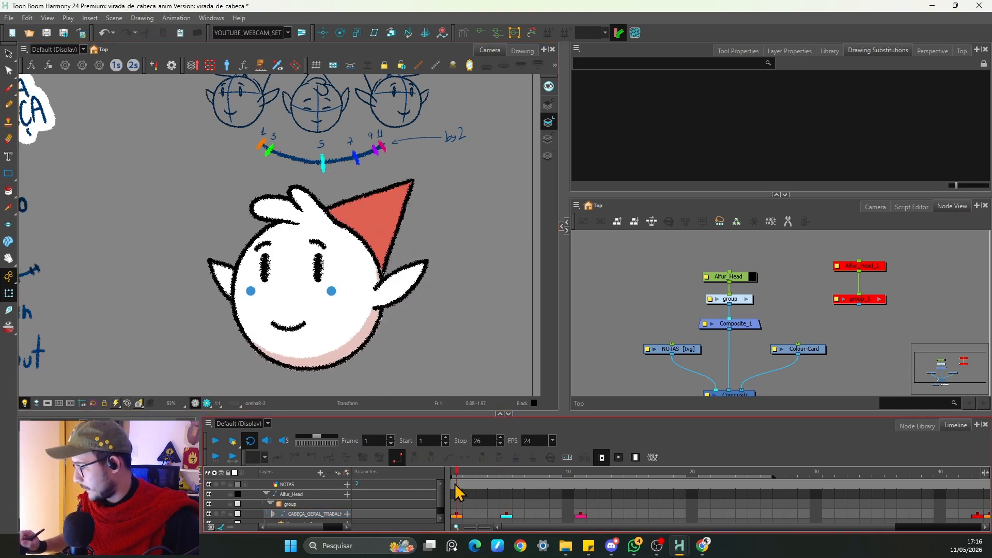
key(1)
key(1)
click(216, 440)
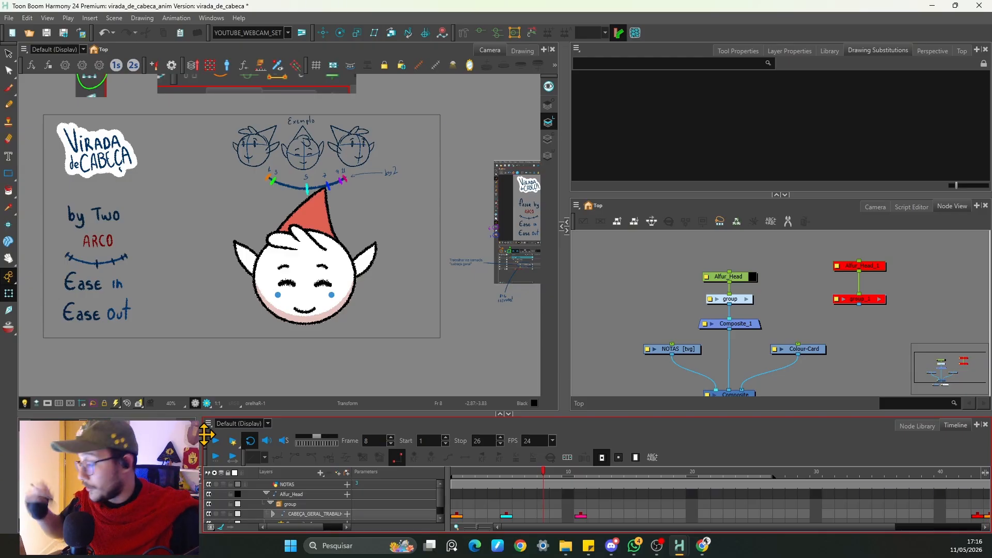
click(458, 515)
key(space)
key(2)
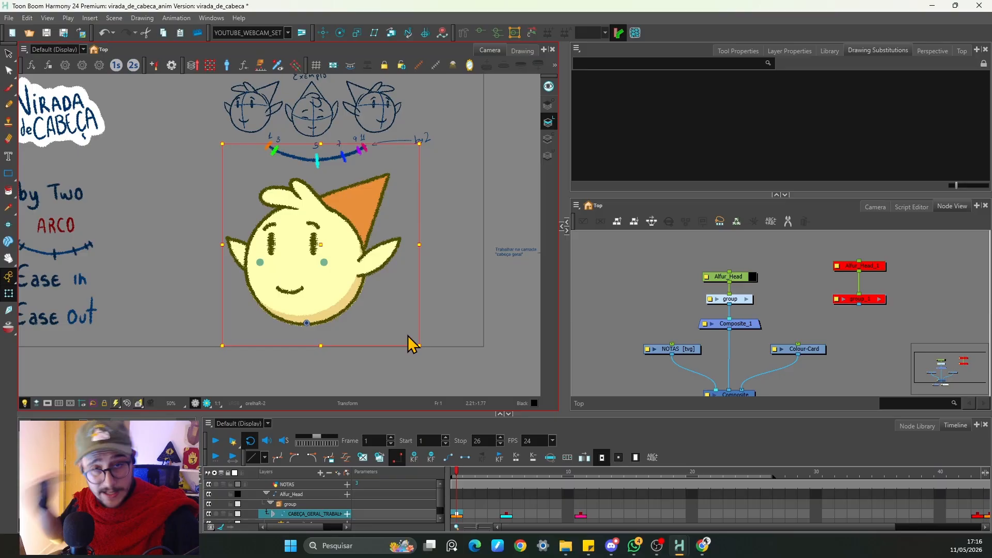
key(space)
drag(412, 323, 385, 320)
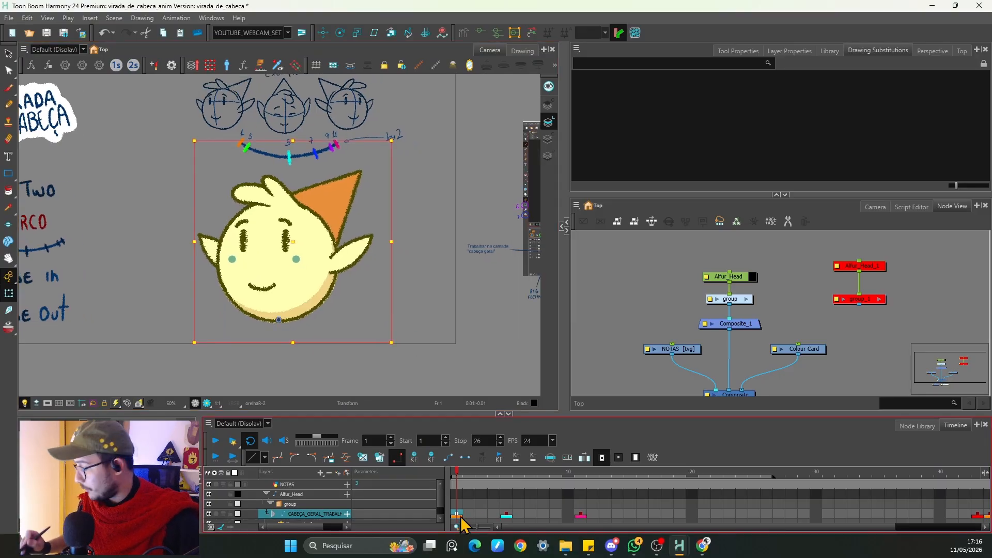
scroll(443, 515, down, 1)
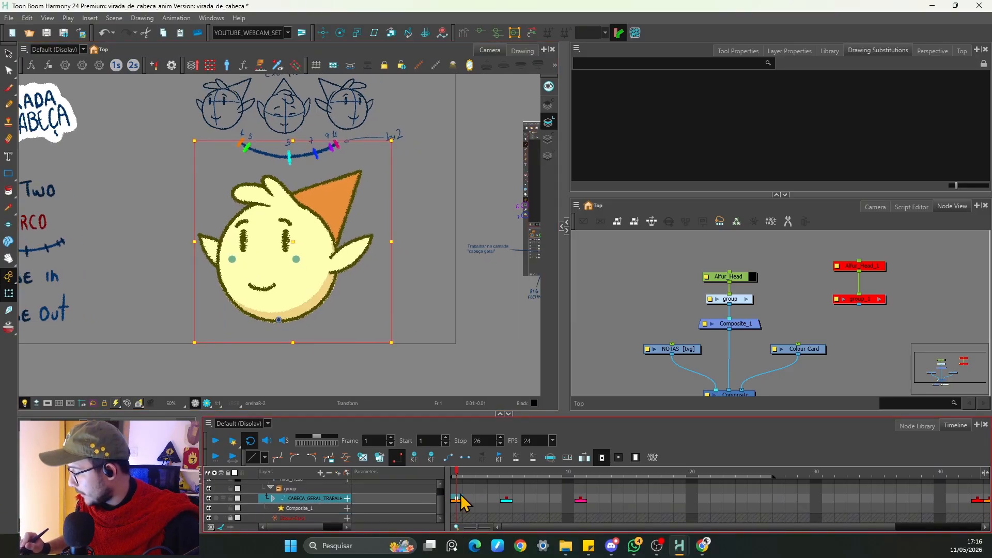
click(451, 459)
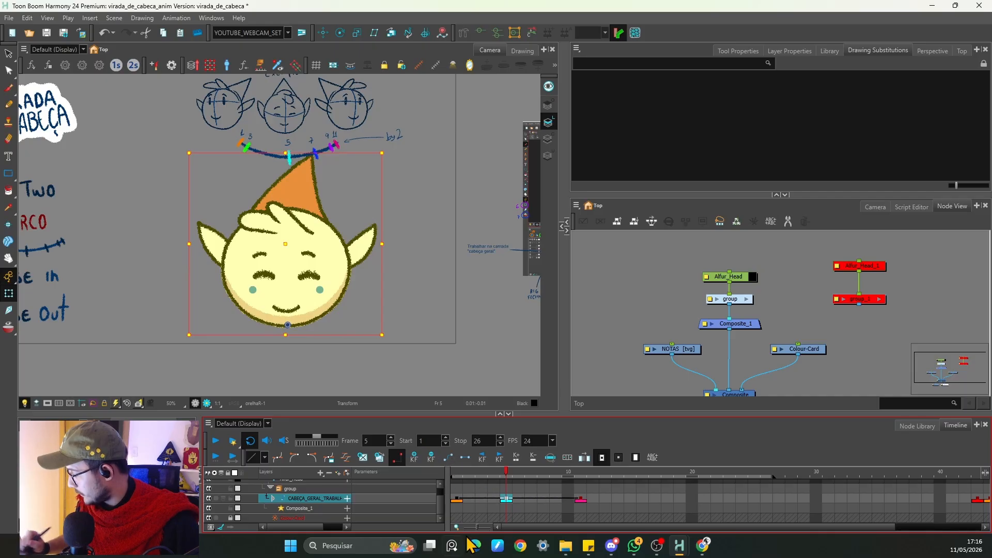
click(215, 440)
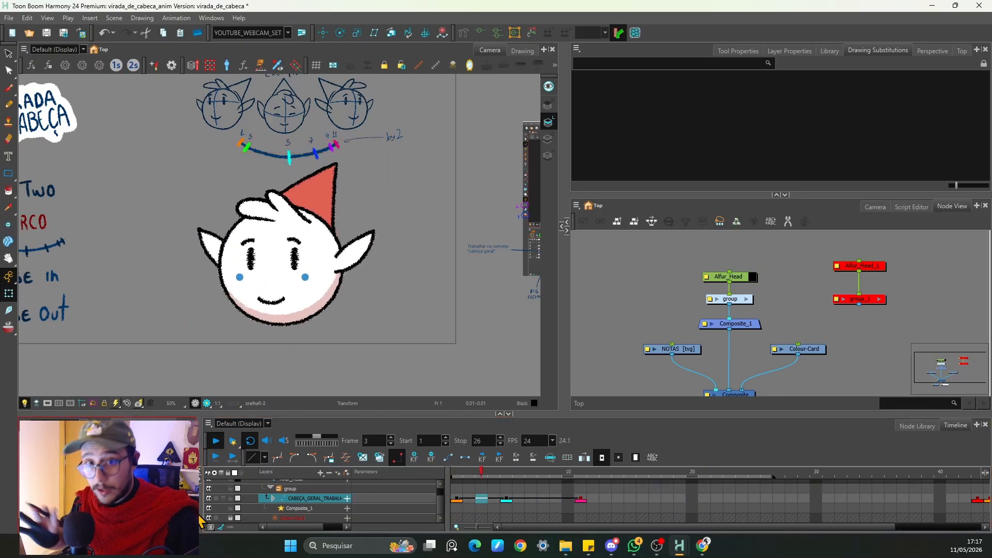
Step: Apply an ease preset to the head layer's keyframes on frames 1 and 5
click(456, 499)
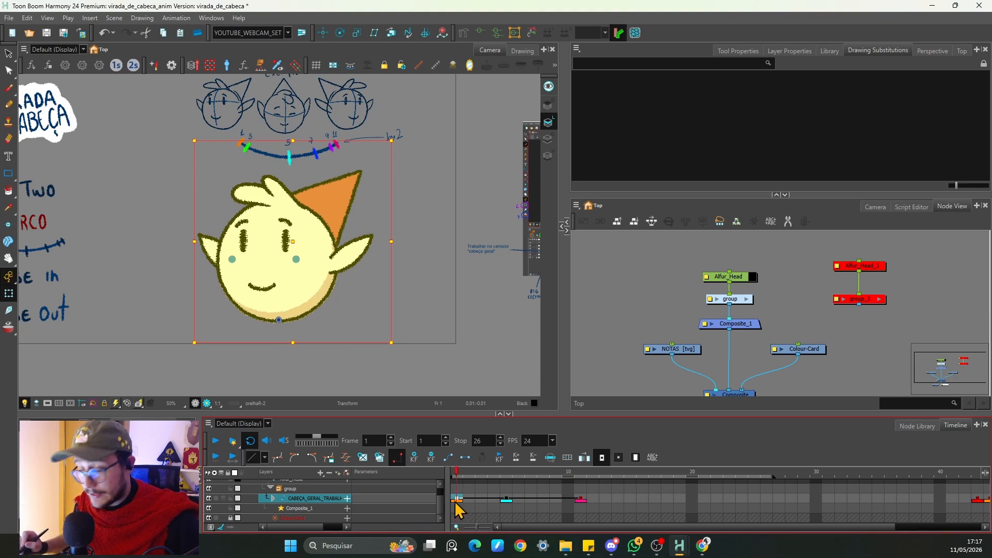
drag(255, 161, 252, 188)
key(2)
drag(267, 235, 274, 255)
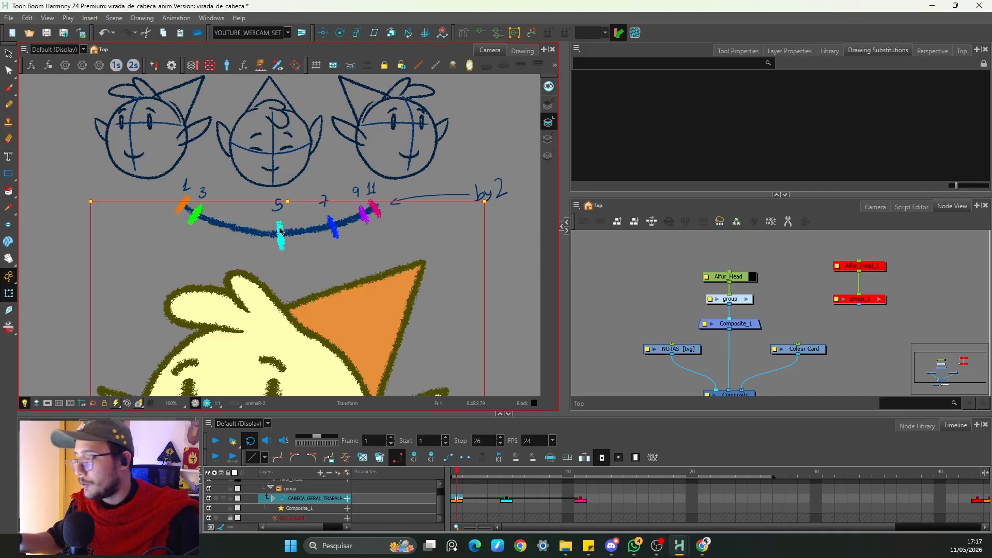
click(507, 499)
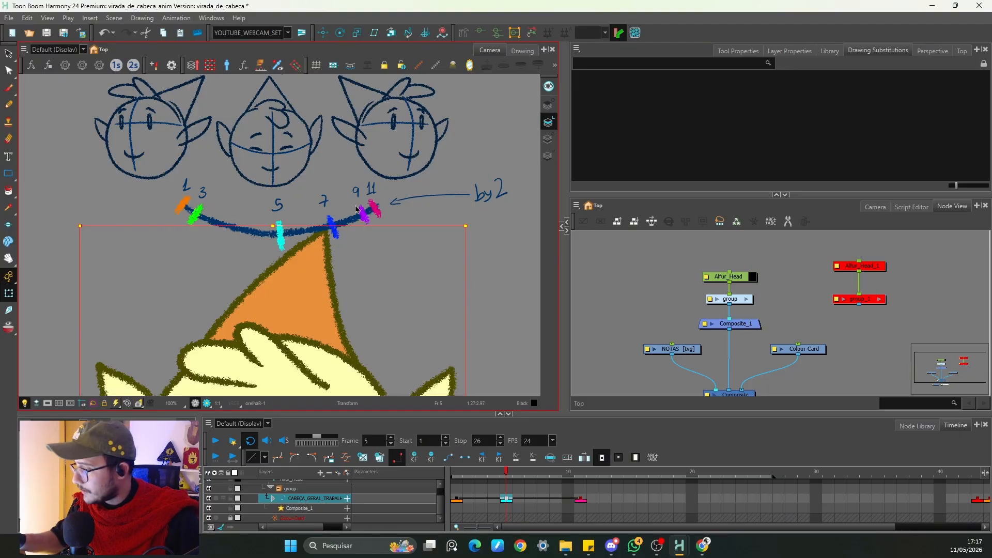
click(456, 499)
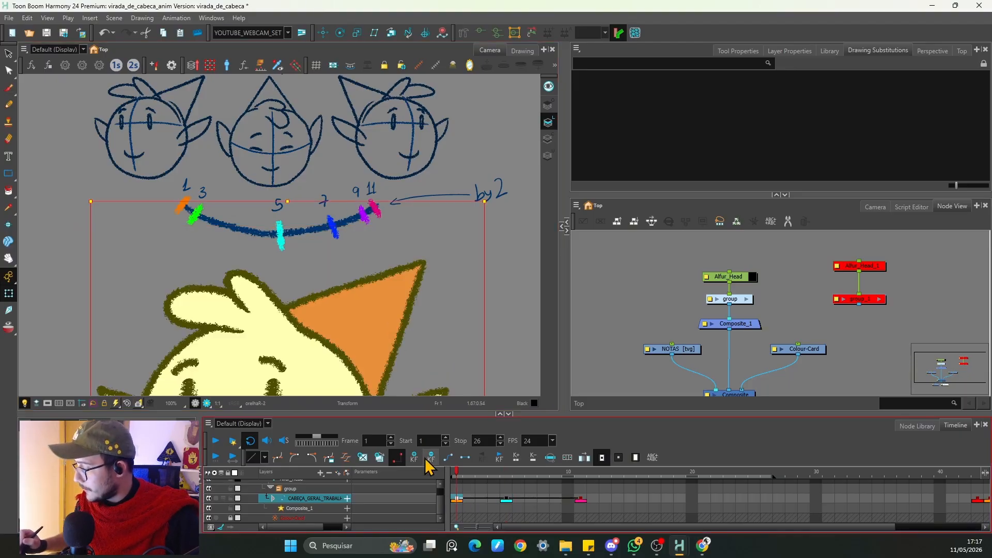
click(263, 457)
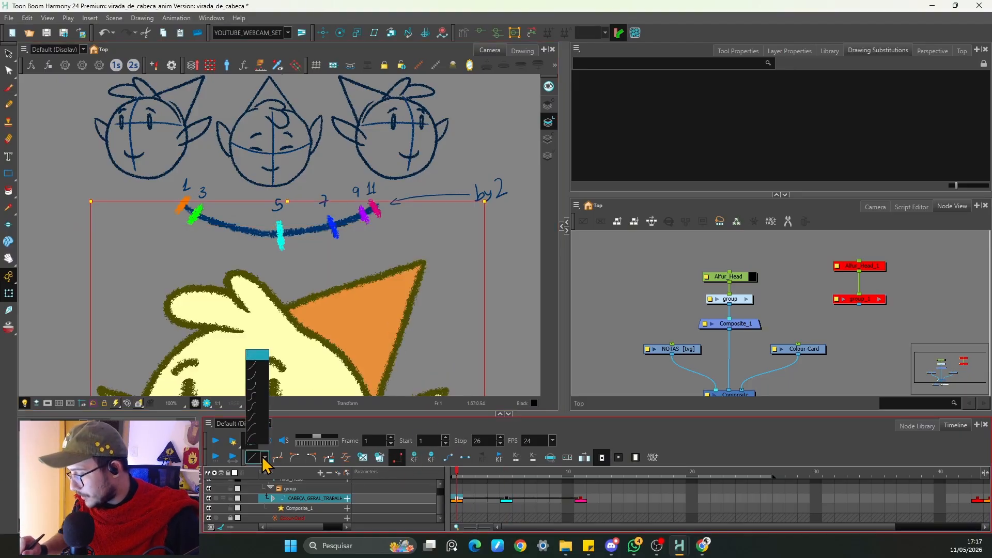
click(258, 391)
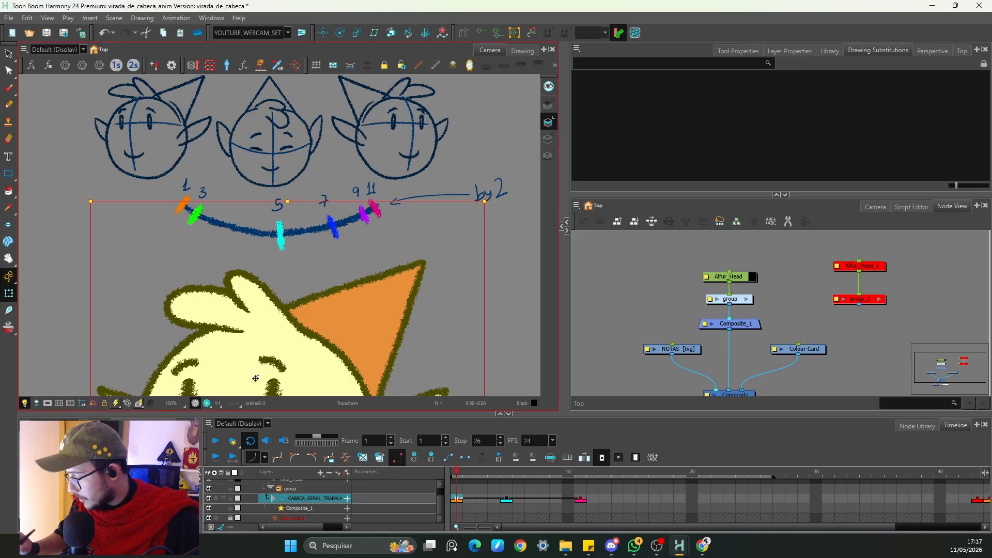
click(509, 502)
click(259, 456)
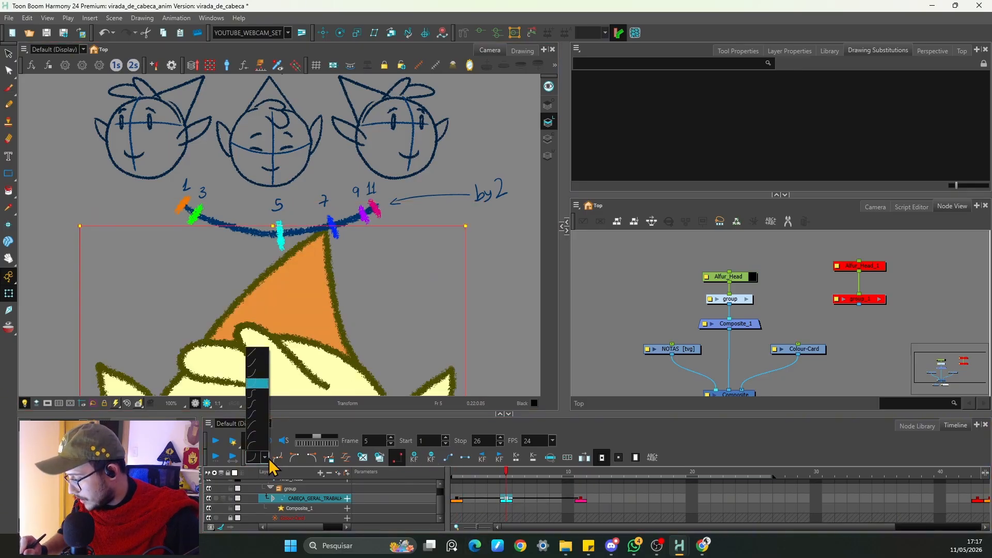
click(257, 447)
Step: Play the animation again to check the eased timing of the head turn
key(1)
key(1)
drag(358, 345, 374, 288)
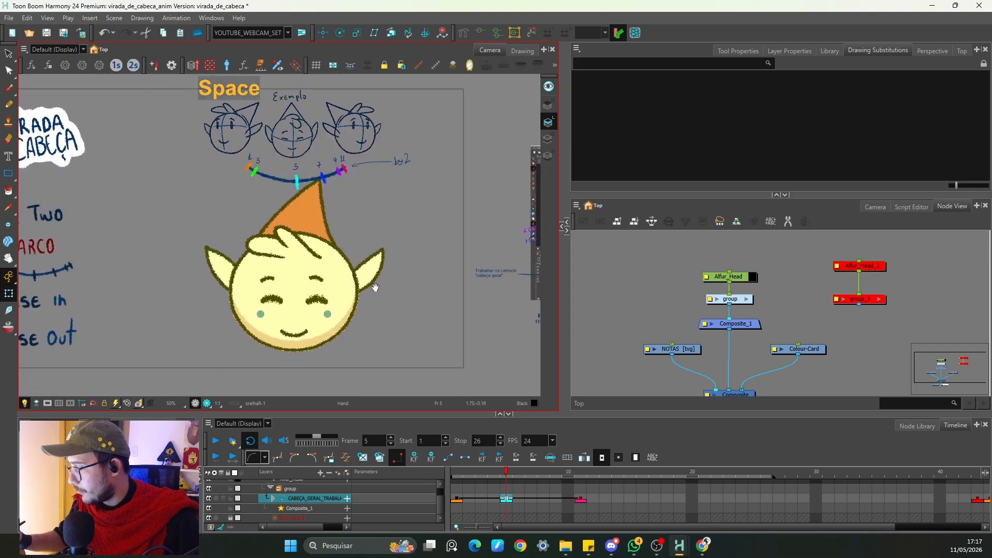
click(375, 289)
click(215, 441)
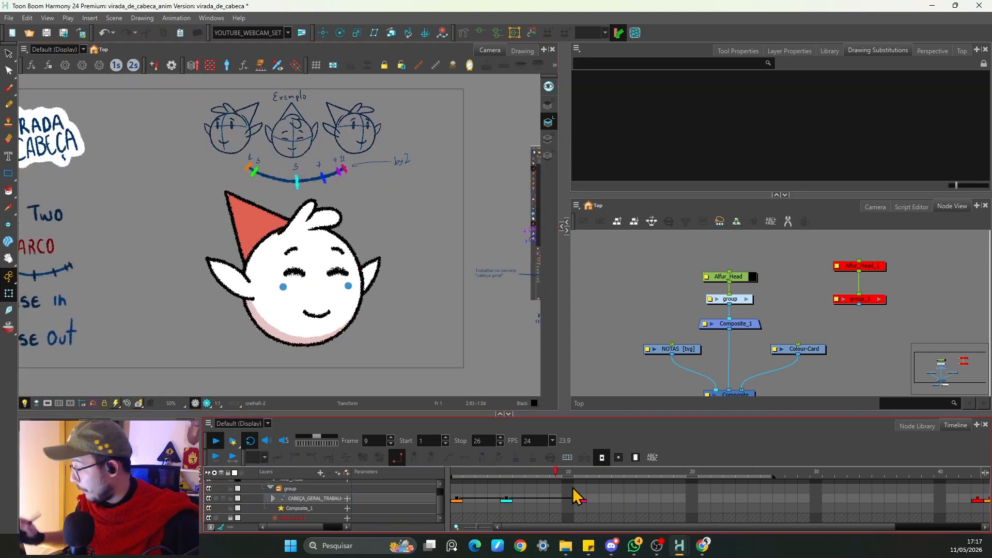
click(216, 443)
key(space)
Step: Select the head layer's keyframes and step frame by frame between frames 1 and 11 to check the spacing
drag(287, 319, 368, 316)
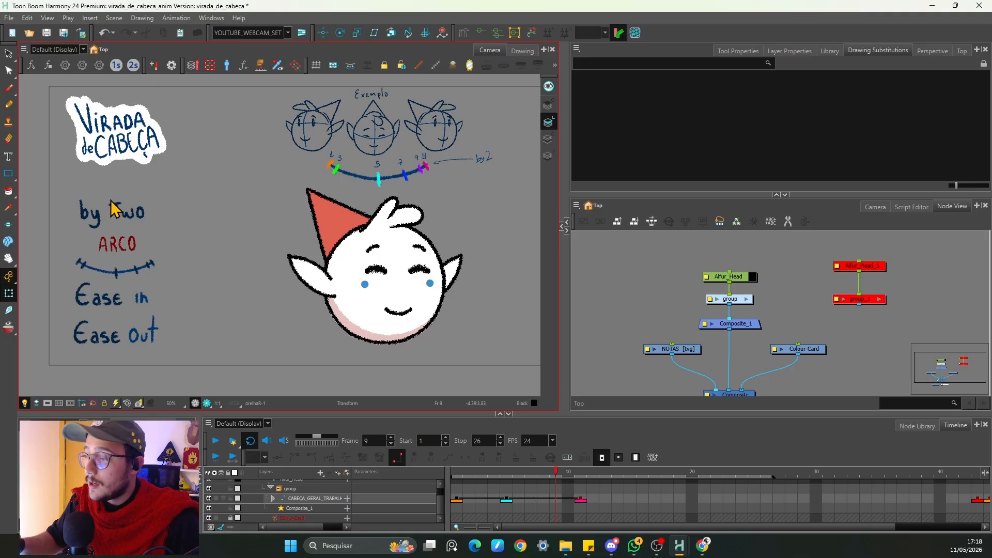
click(459, 502)
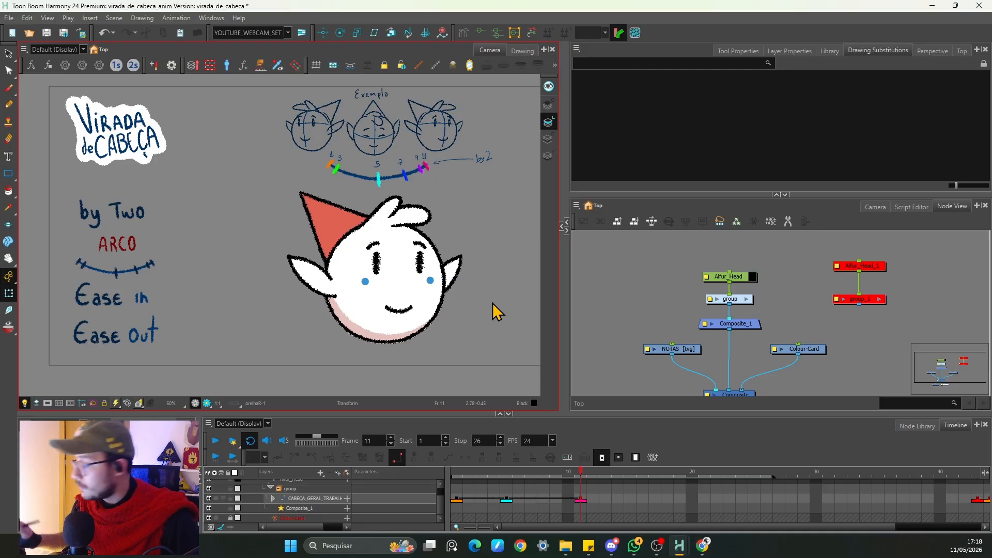
click(556, 499)
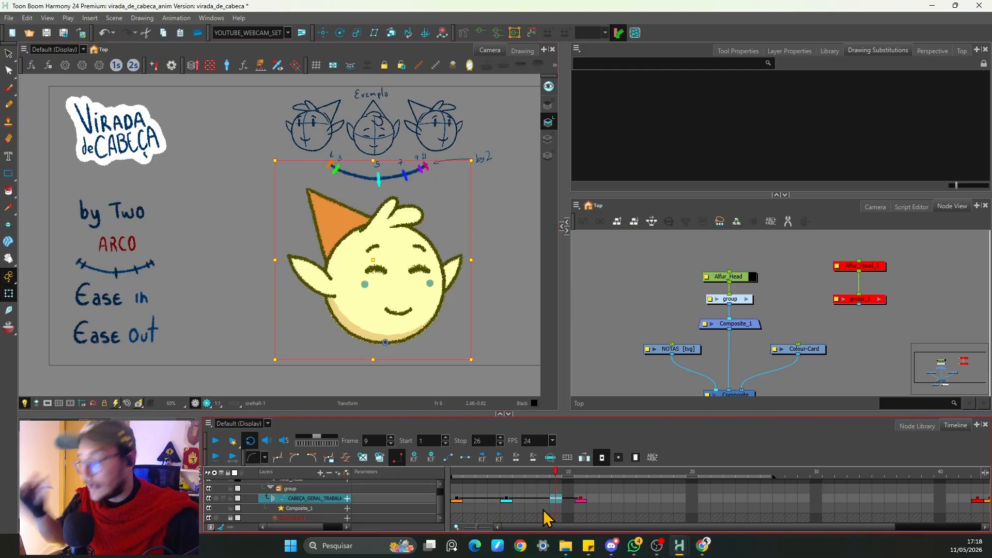
click(458, 499)
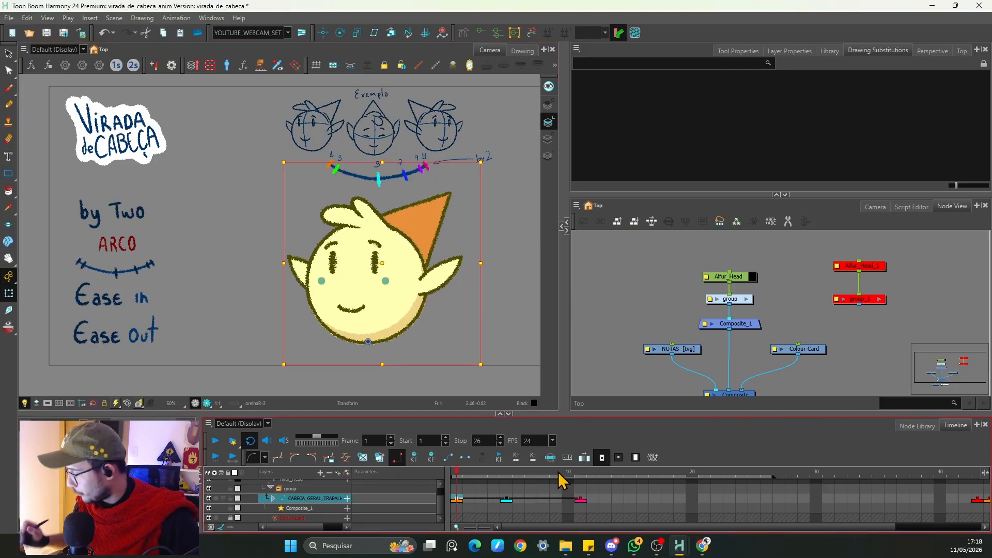
click(580, 500)
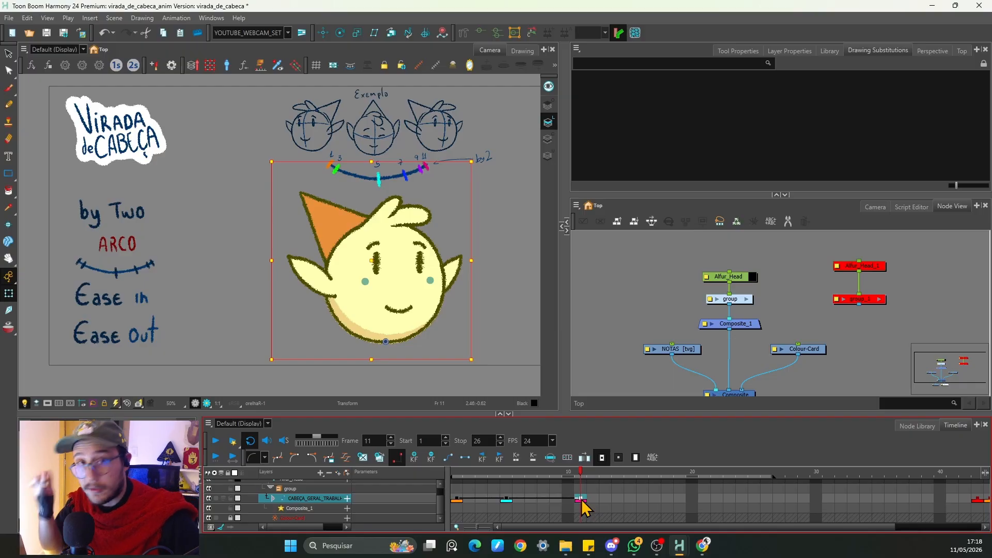
key(comma)
key(period)
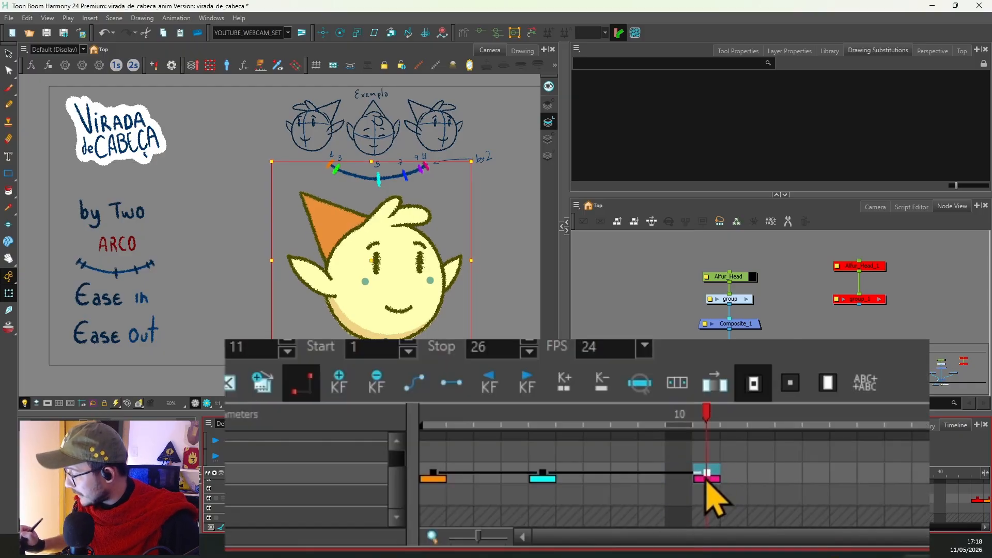
key(comma)
click(456, 480)
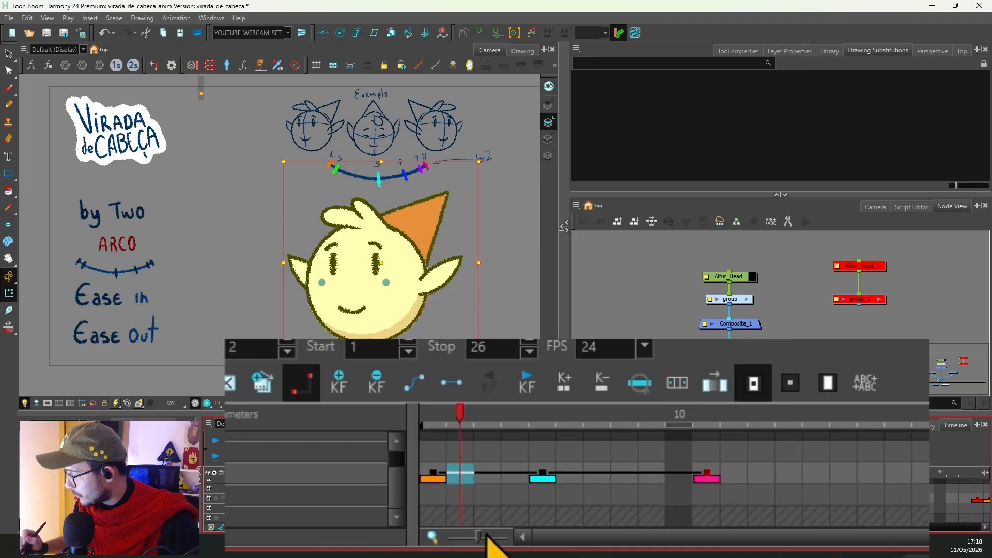
key(period)
Step: Try to add a keyframe on frame 7 of the head layer, then undo it
click(597, 478)
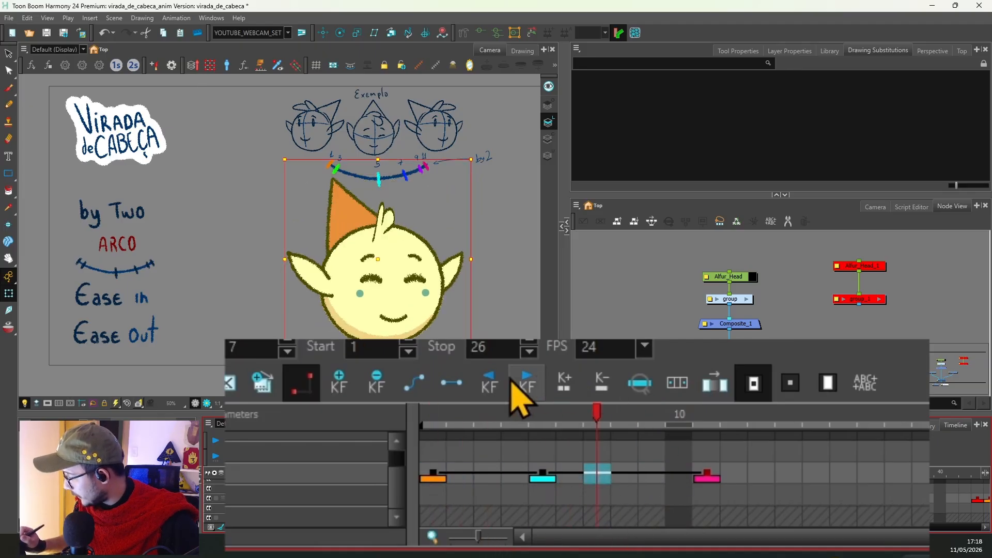
click(344, 385)
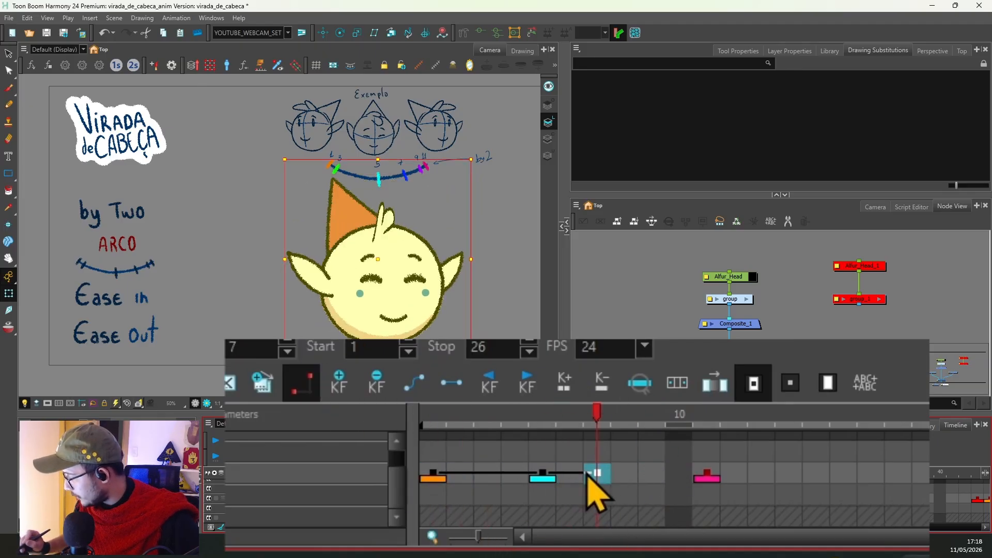
click(648, 472)
key(ctrl+z)
Step: Add keyframes on frames 9, 7 and 3 of the head layer between the existing key poses
click(700, 478)
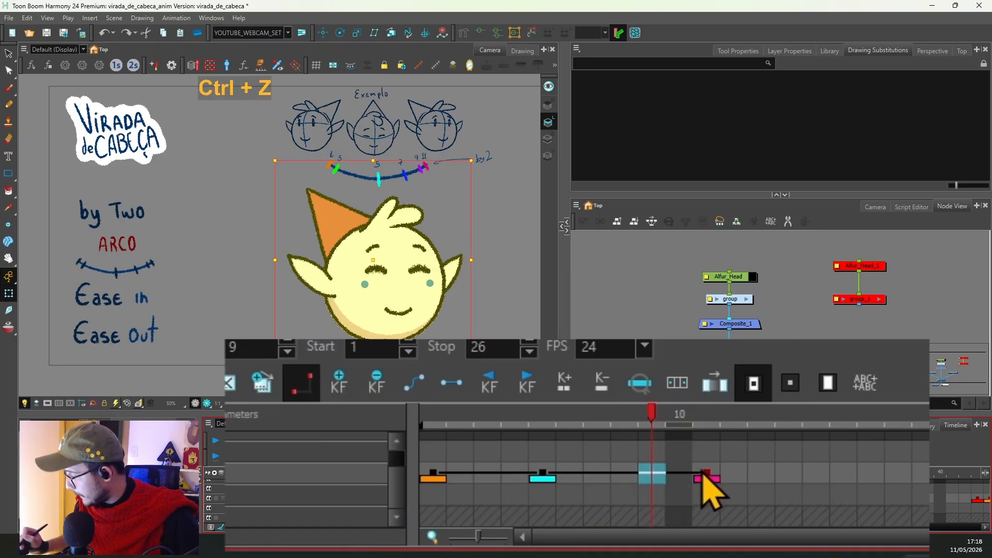
key(comma)
key(comma)
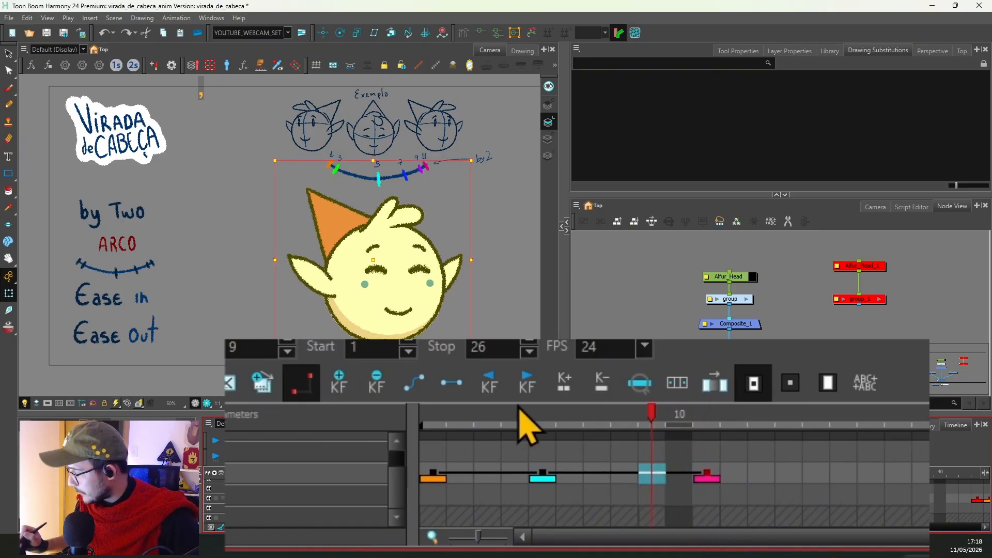
key(comma)
key(comma)
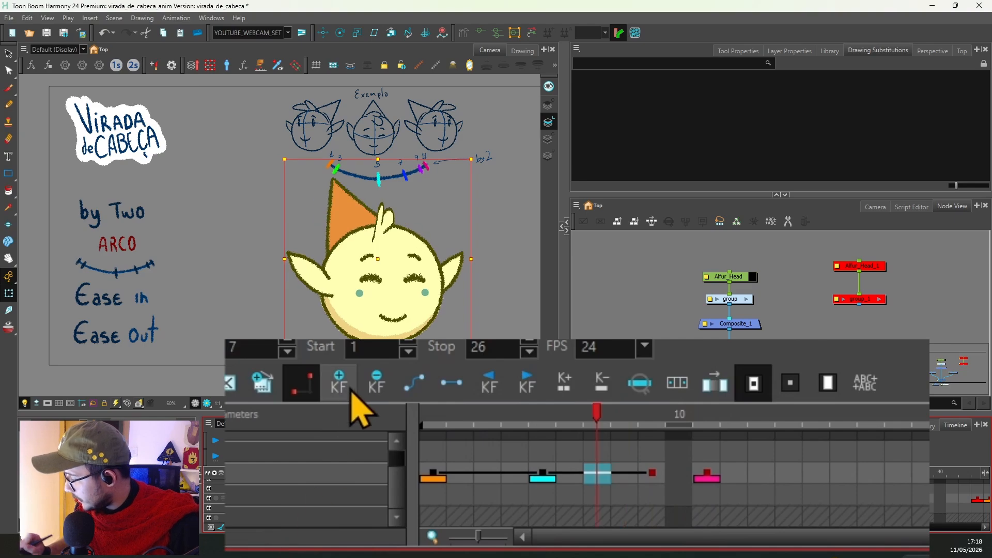
click(339, 383)
key(comma)
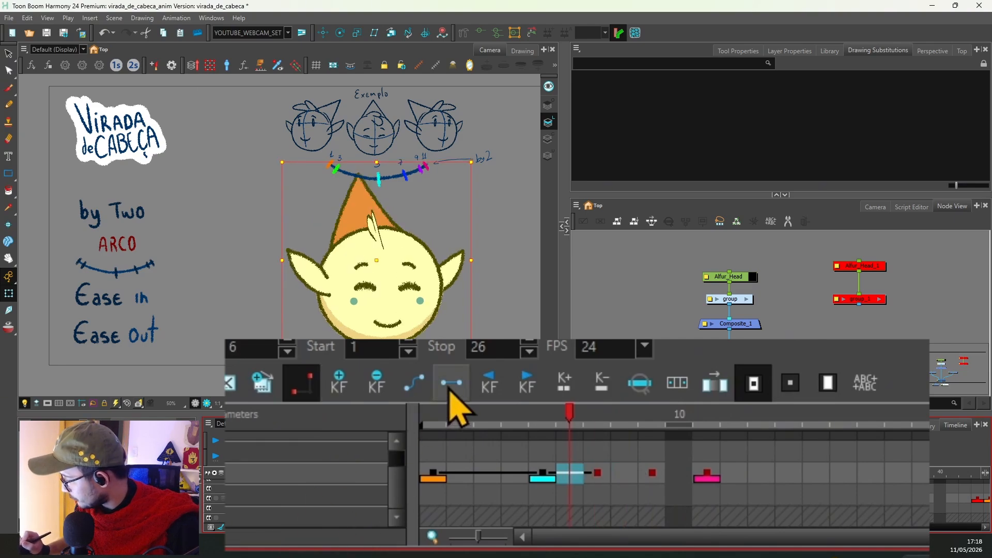
key(comma)
key(comma)
key(comma)
click(340, 384)
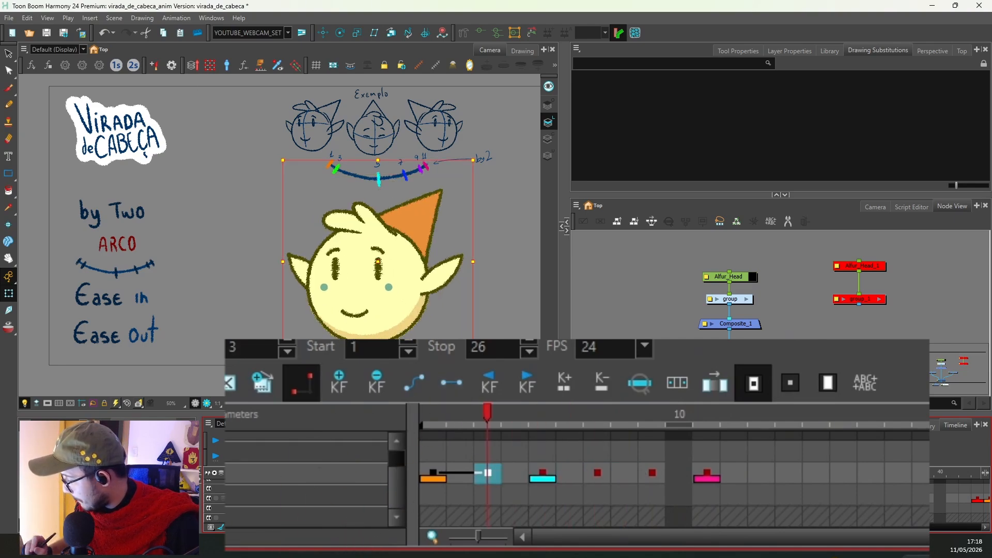
click(451, 382)
click(461, 418)
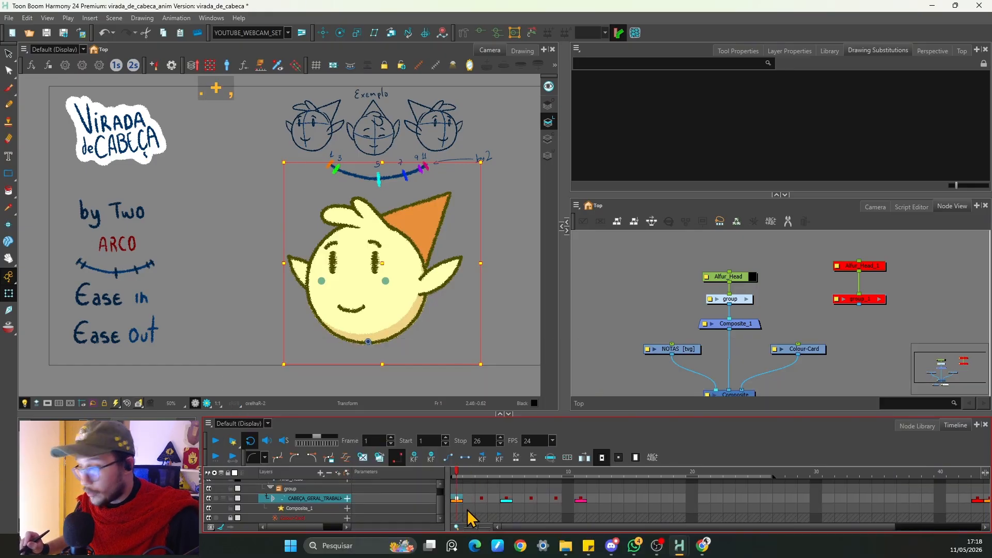
Step: Step frame by frame from the start and play the head turn to review the new keyframes
key(period)
key(period)
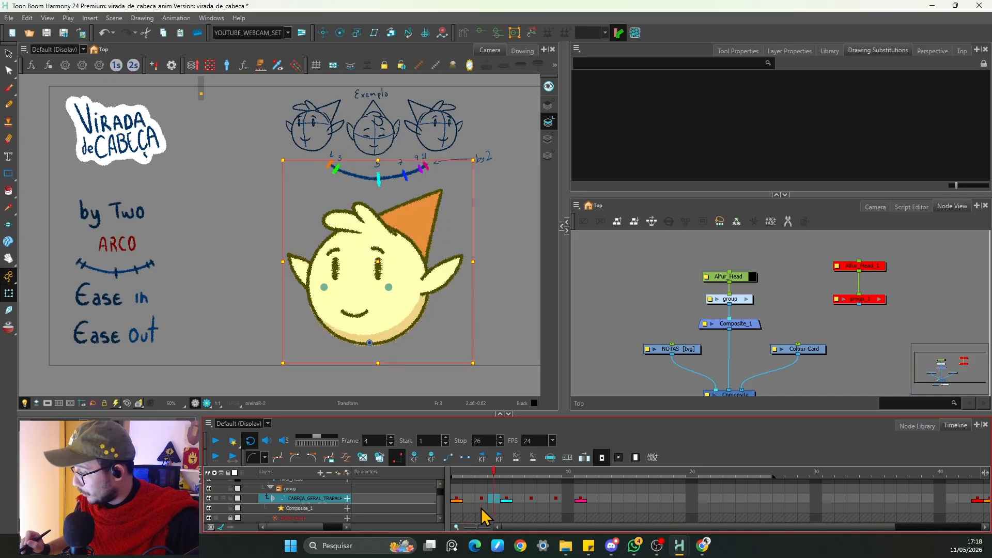
key(period)
key(period)
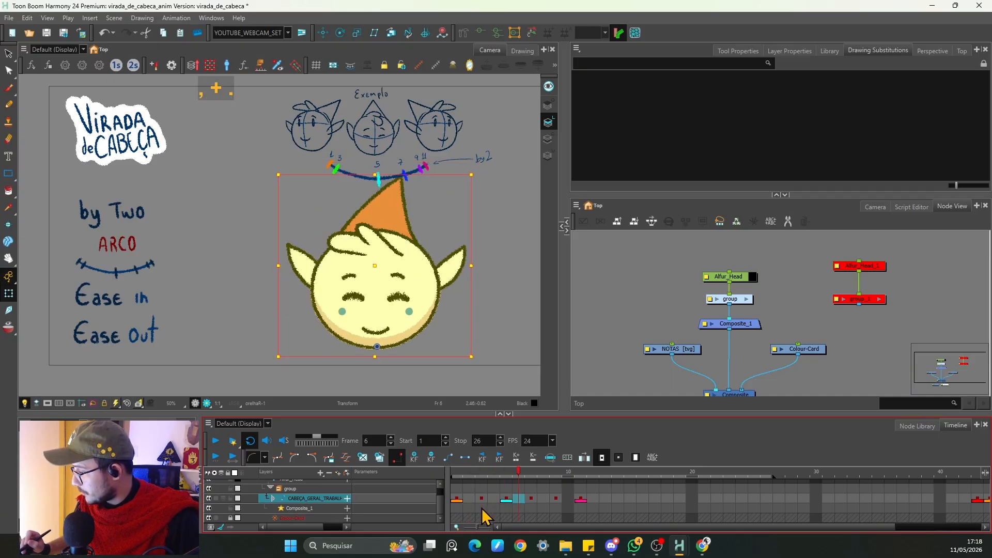
click(215, 440)
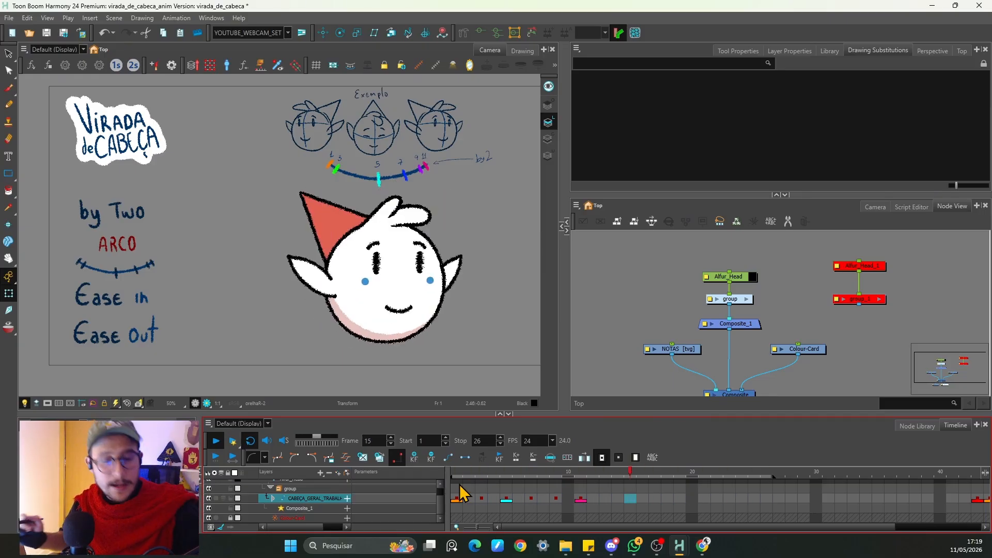
Step: Swap both eyes to the open-eye drawing substitution on frame 7
click(502, 478)
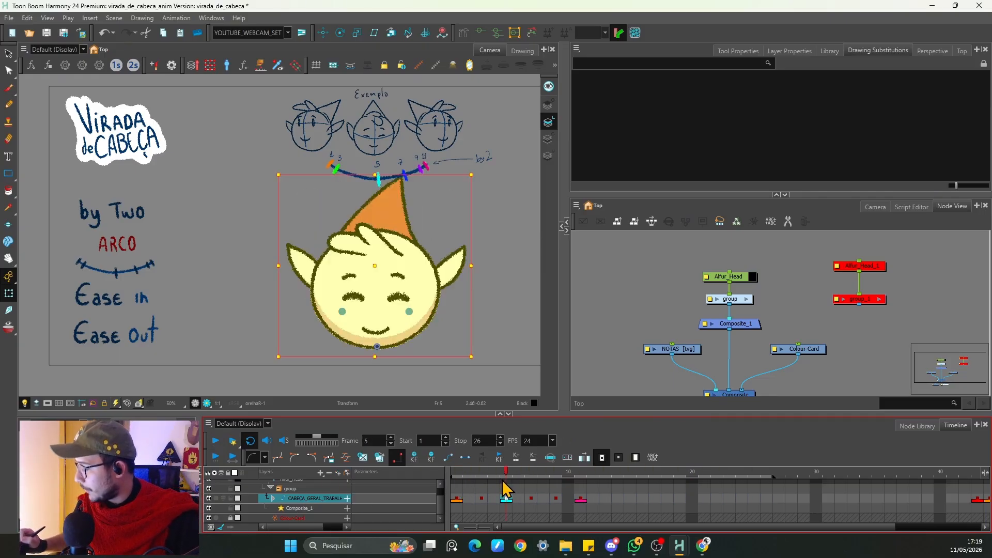
key(g)
click(416, 277)
click(638, 106)
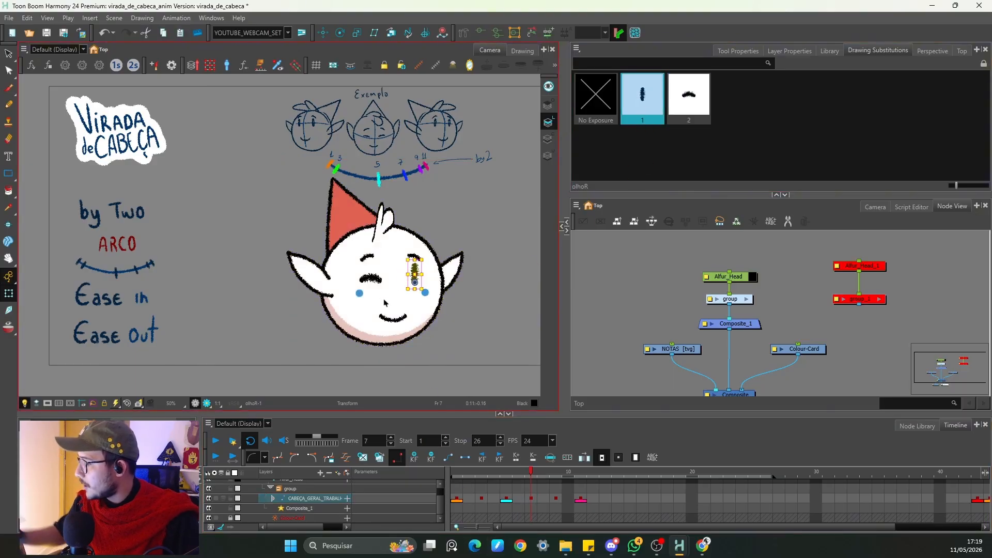
click(371, 278)
click(639, 106)
click(535, 495)
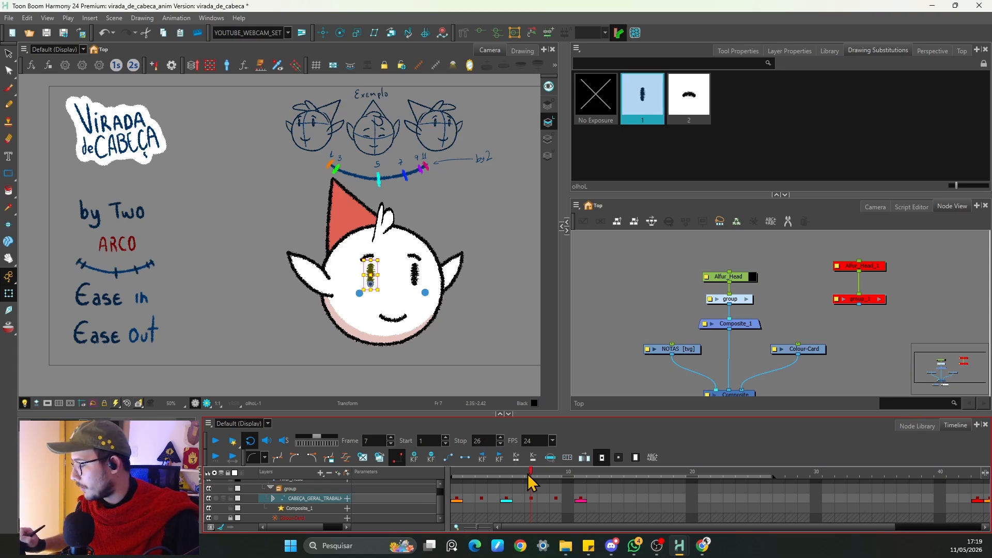
Step: Return to the first frame and play the animation to check the blink
click(500, 498)
drag(506, 501, 401, 503)
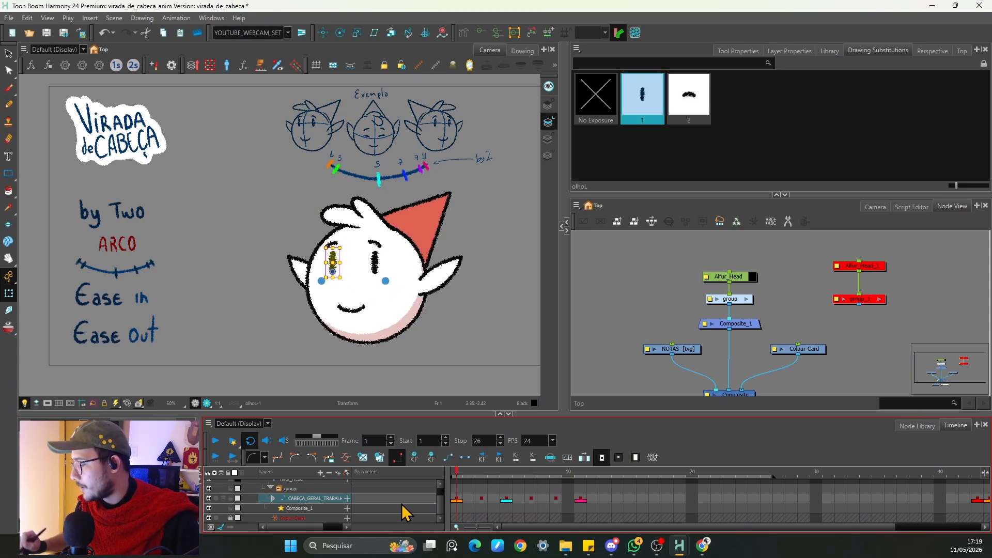
click(217, 441)
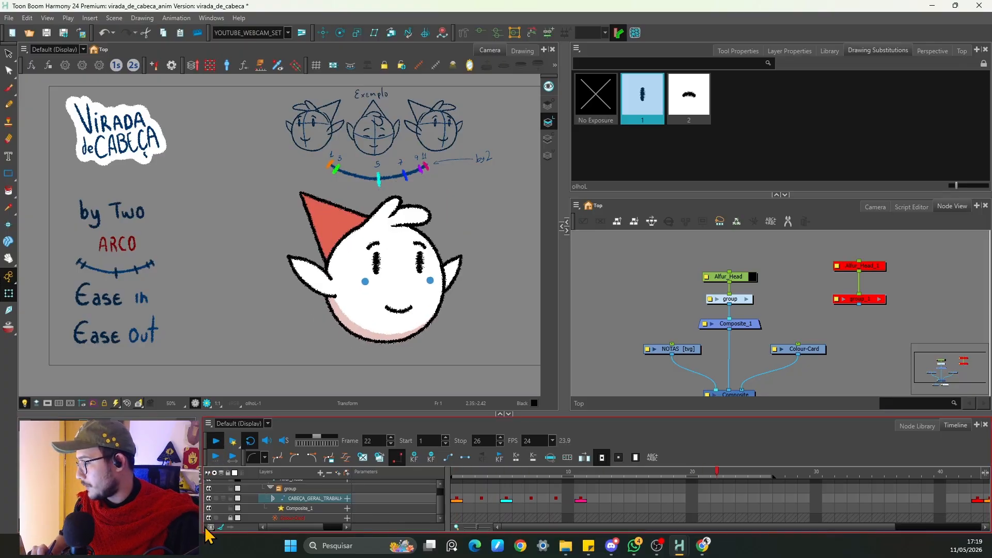
Step: Zoom into the face on frame 7 and reposition the left eye, then select the eyebrows
click(531, 500)
click(415, 274)
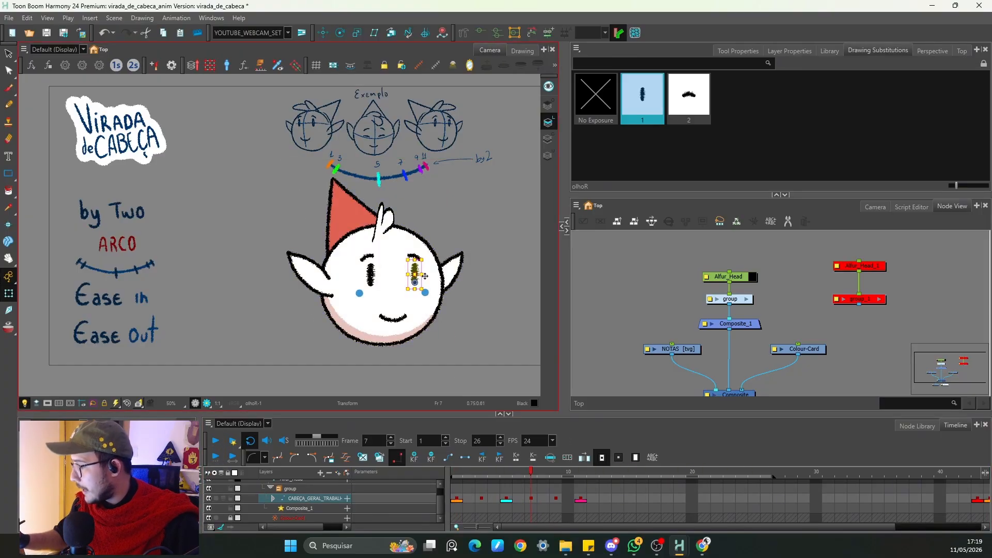
key(space)
drag(460, 293, 432, 266)
key(2)
key(2)
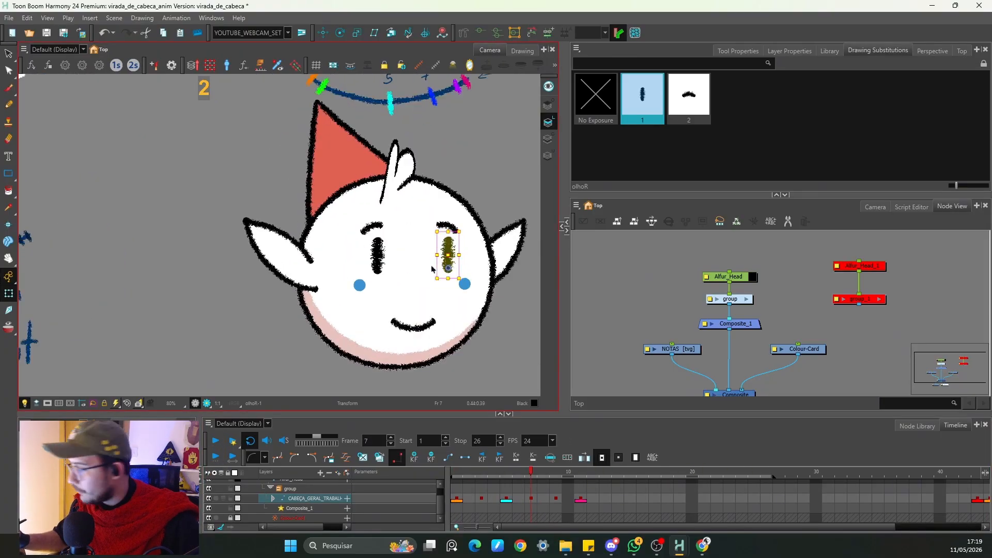
key(2)
drag(490, 230, 508, 266)
click(399, 266)
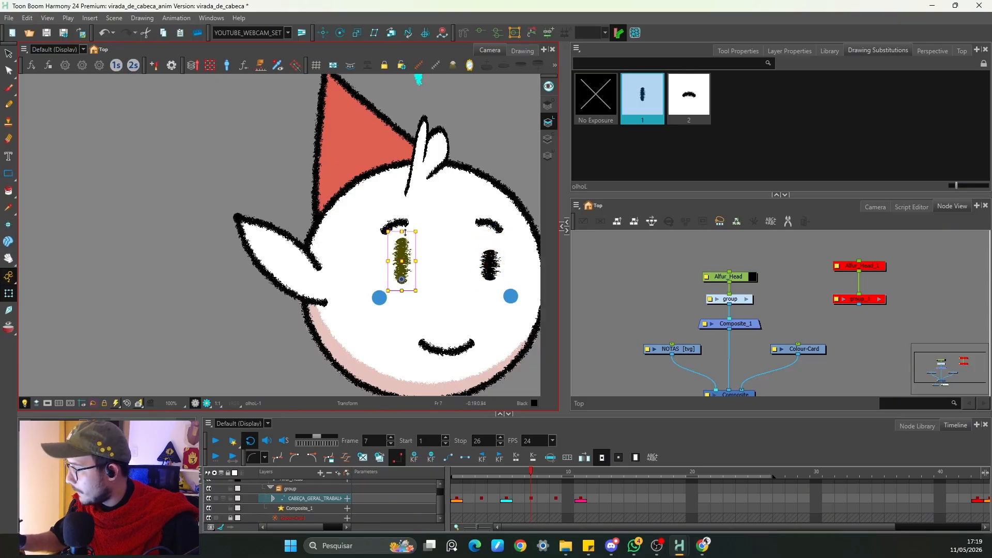
mouse_move(401, 230)
mouse_down()
mouse_move(419, 265)
mouse_move(417, 242)
mouse_up()
click(404, 224)
click(487, 223)
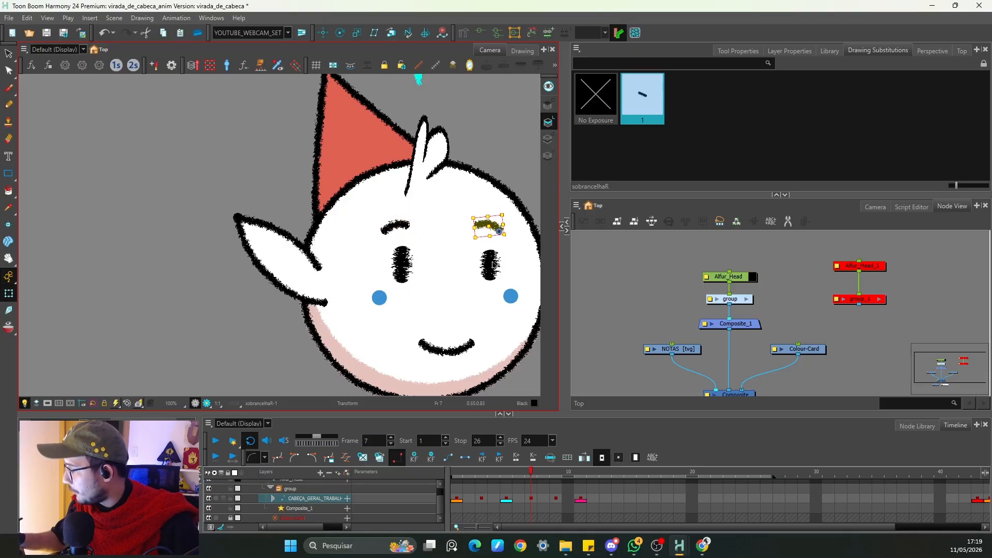
Step: Raise the right eye slightly on frame 9, zoom back out and replay the animation
click(555, 498)
click(416, 237)
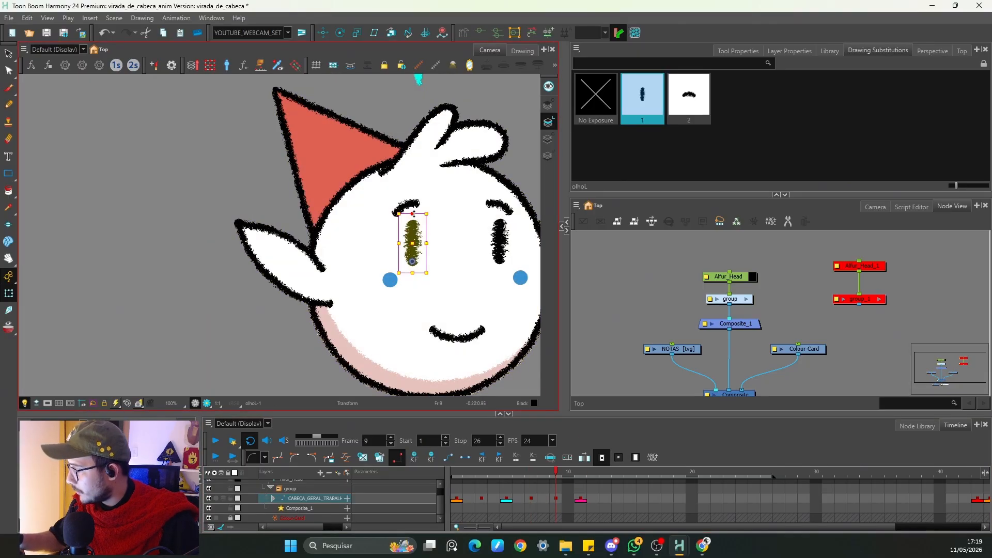
click(504, 239)
drag(500, 209, 500, 204)
key(1)
key(1)
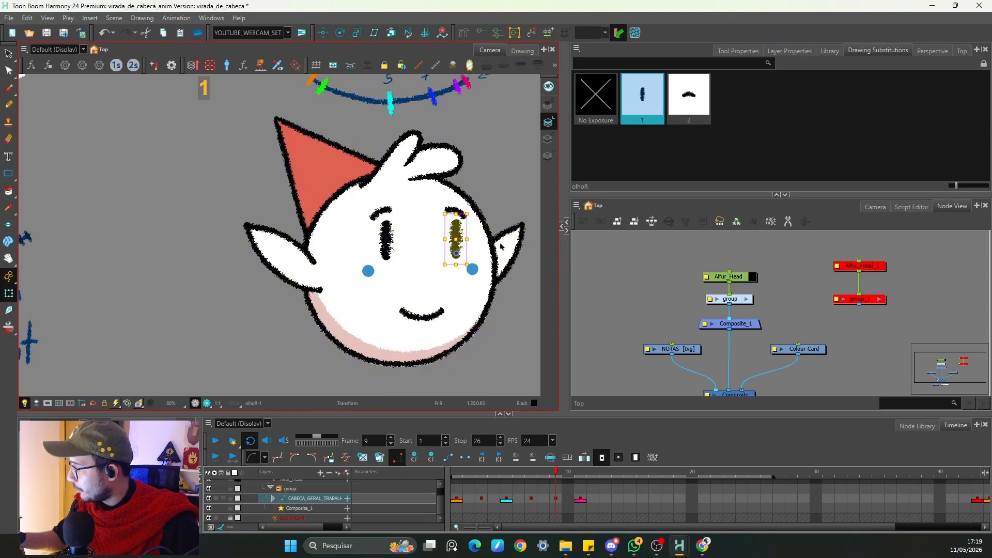
key(space)
drag(500, 248, 447, 264)
key(period)
key(period)
key(Return)
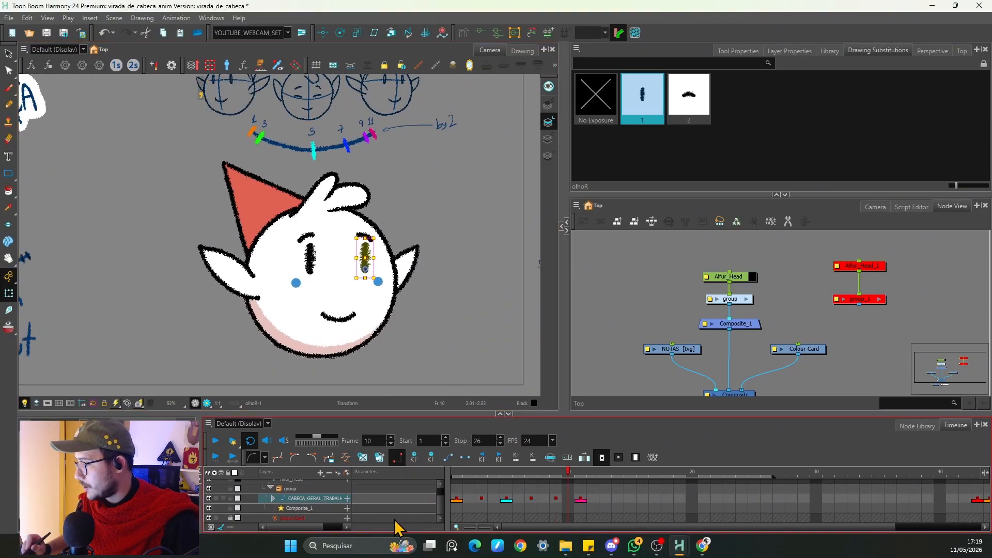
click(218, 443)
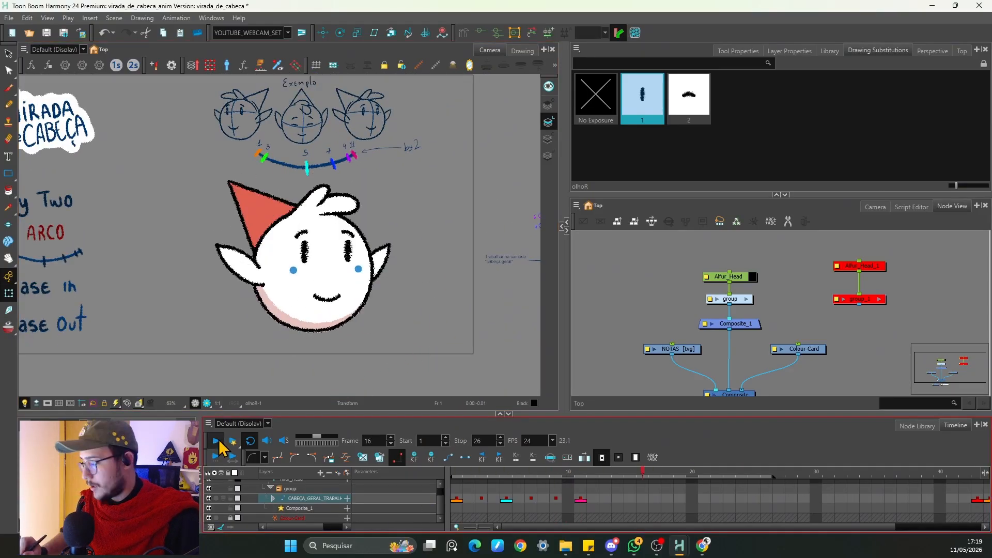
Step: Select the hat on frame 1 and turn on onion skin
click(456, 473)
click(365, 219)
key(2)
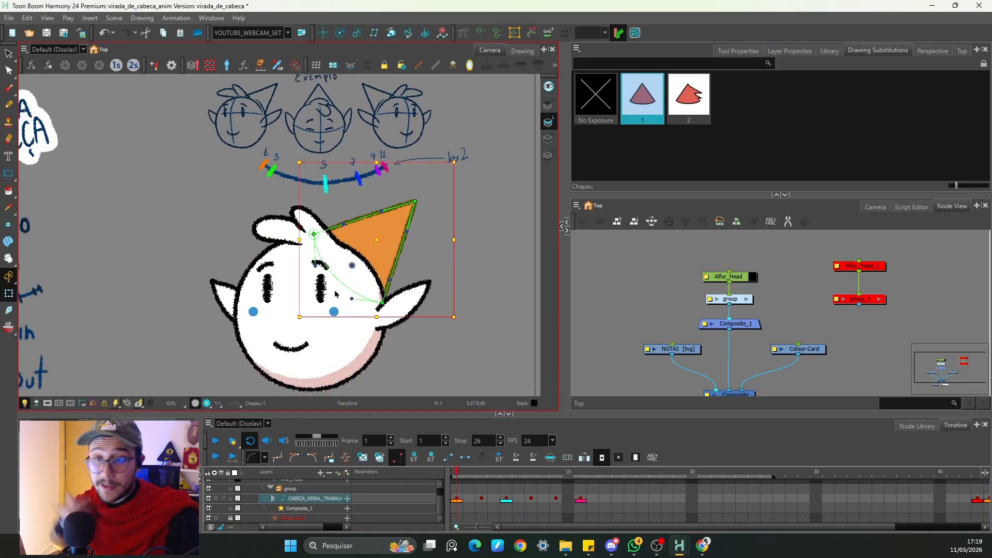
key(alt+o)
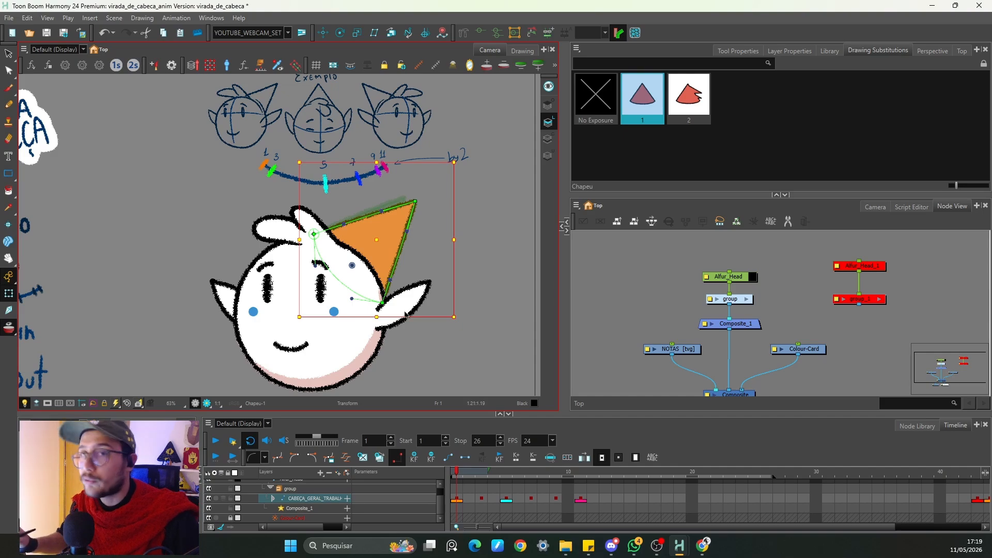
key(2)
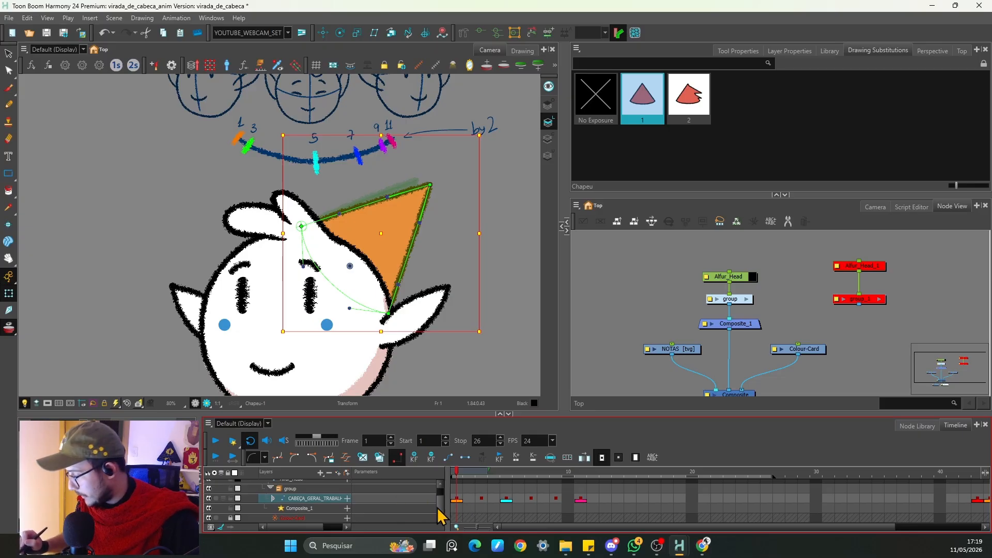
key(o)
Step: Set the hat layer's colour to green #55ff7f in the layer list
click(325, 513)
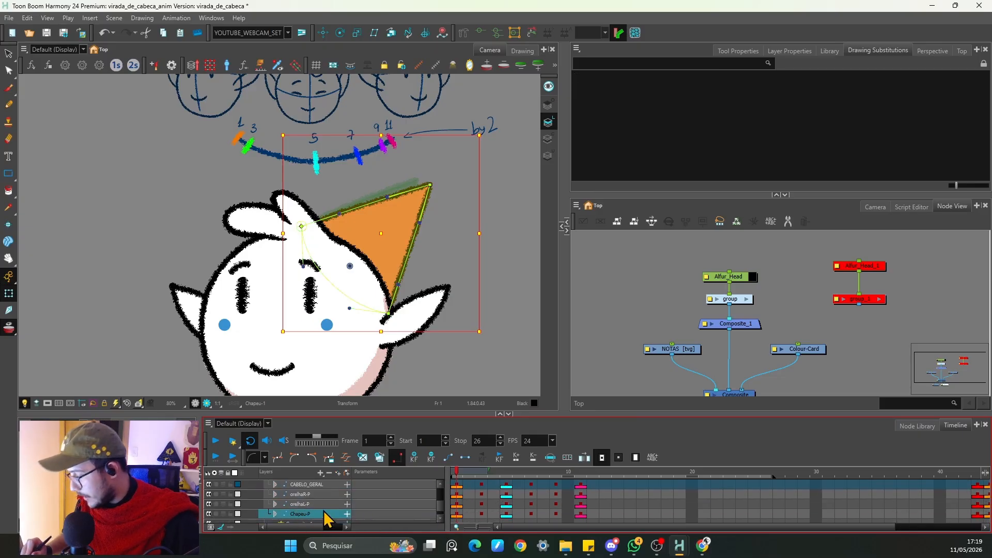
click(440, 519)
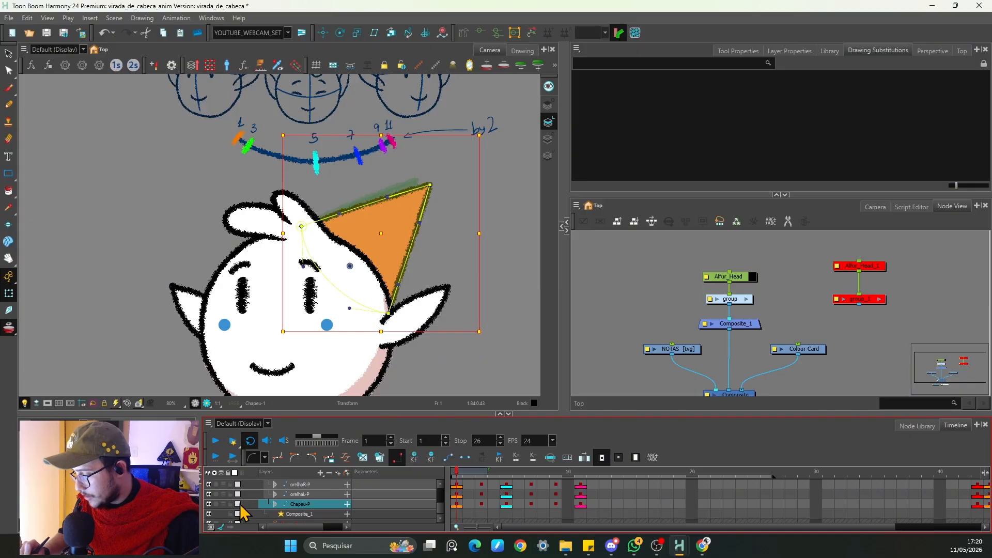
click(238, 505)
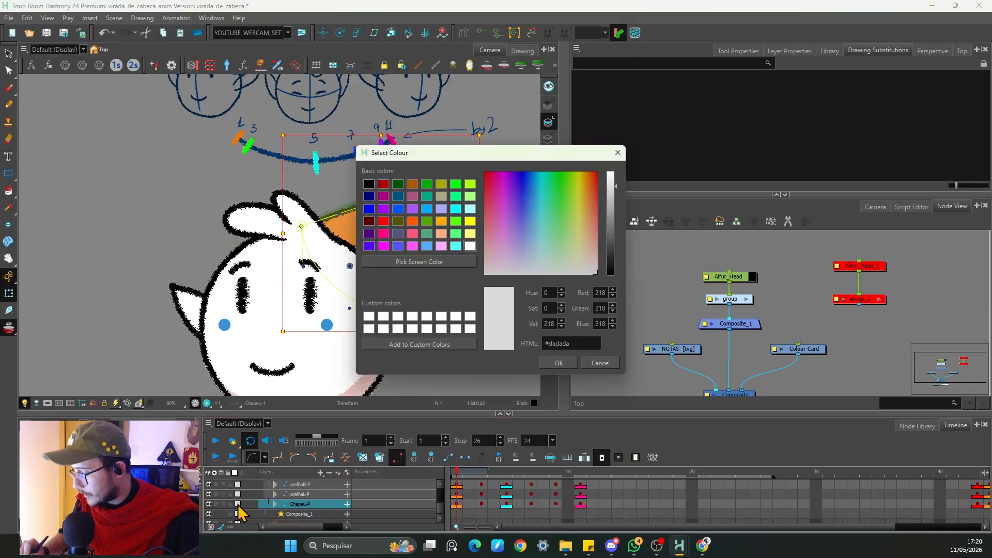
click(398, 197)
click(455, 233)
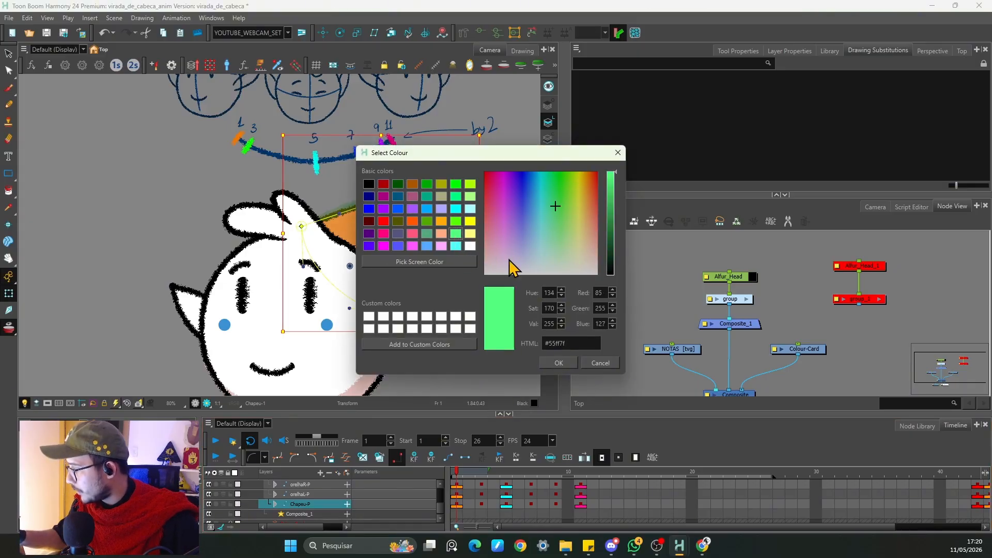
click(558, 363)
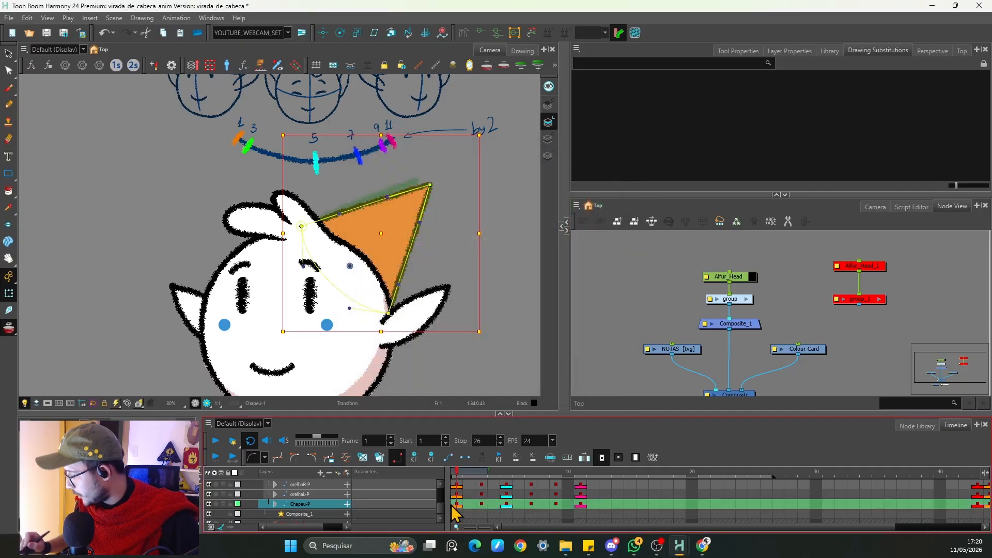
Step: Try deleting the hat layer's keyframe on frame 3, then undo it
click(482, 508)
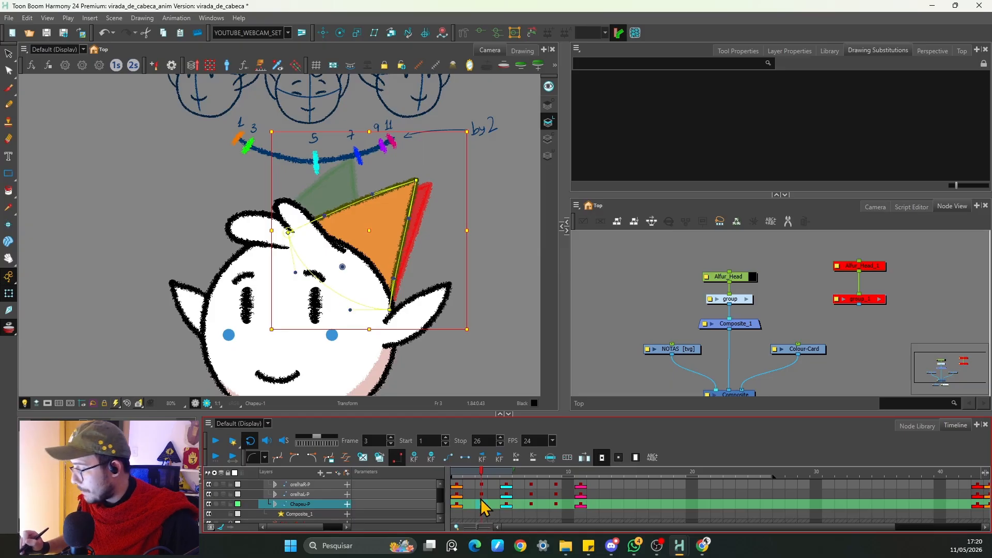
key(Delete)
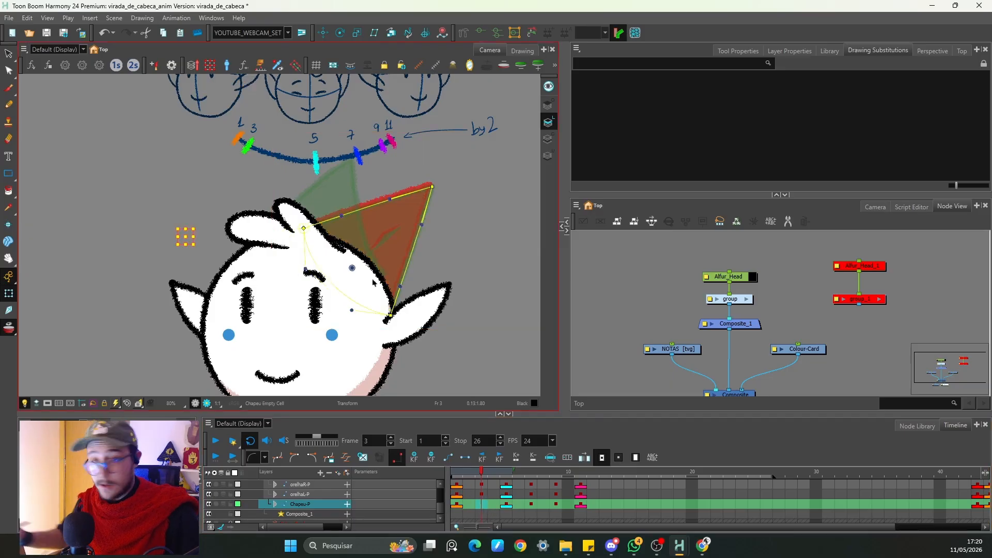
key(ctrl+z)
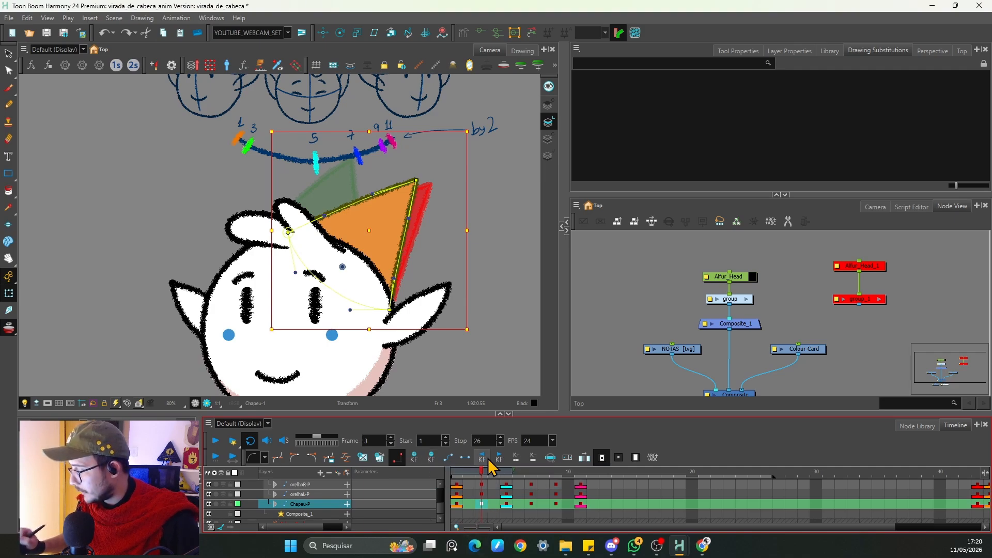
Step: Step through the hat layer's frames around frame 3 to compare its onion-skinned poses
click(430, 458)
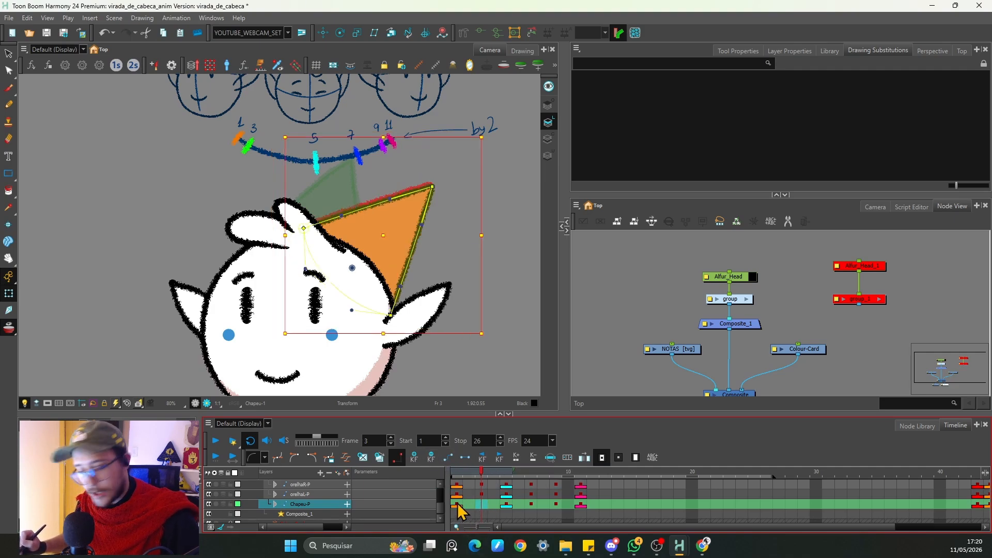
key(comma)
key(comma)
key(period)
key(period)
key(period)
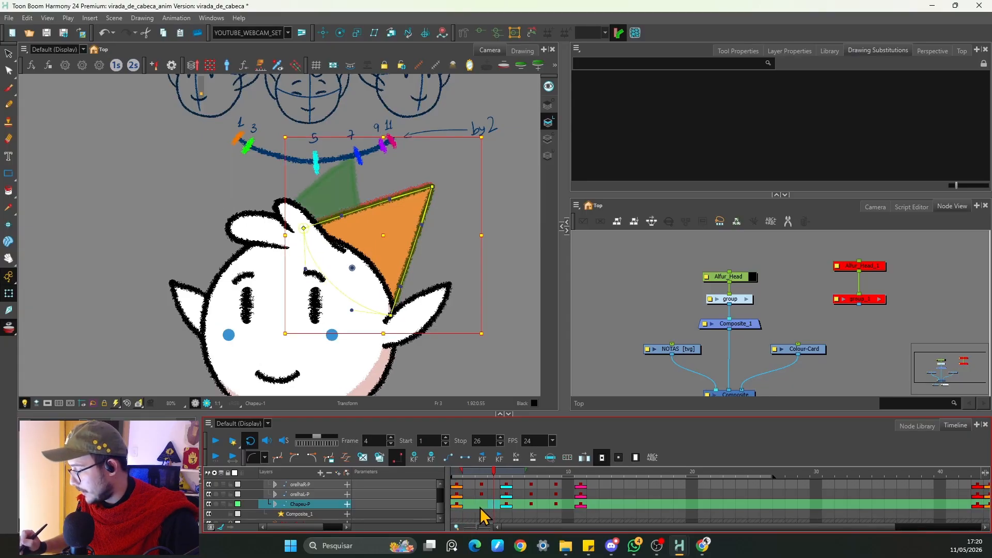
click(458, 504)
click(478, 505)
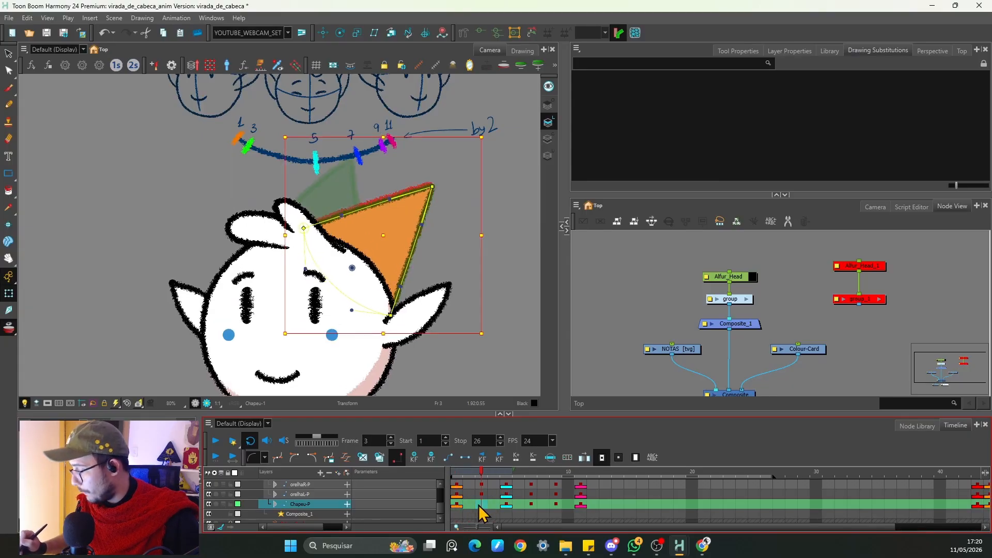
Step: Rotate and reposition the hat on frame 3 so it lags behind the head turn
key(ctrl+z)
click(472, 506)
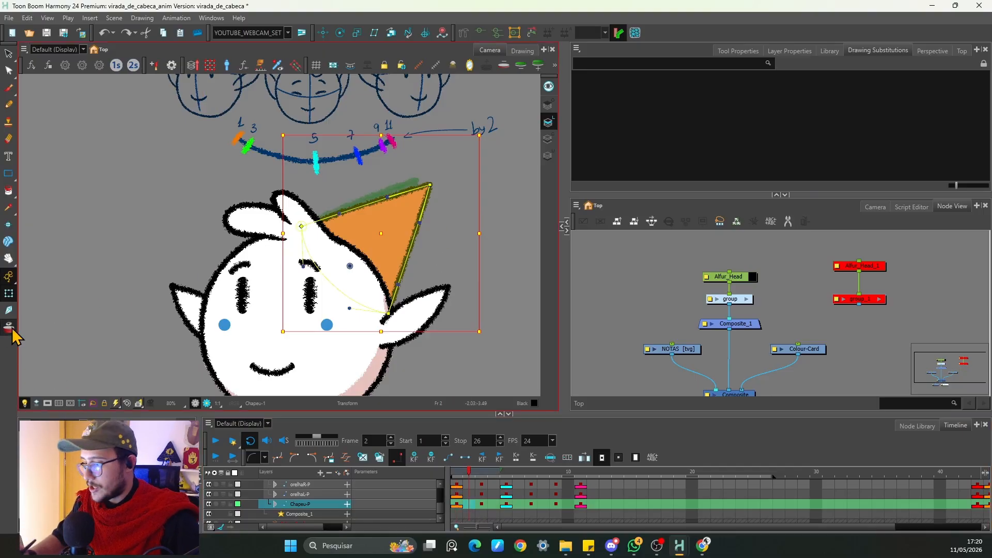
key(.)
click(416, 181)
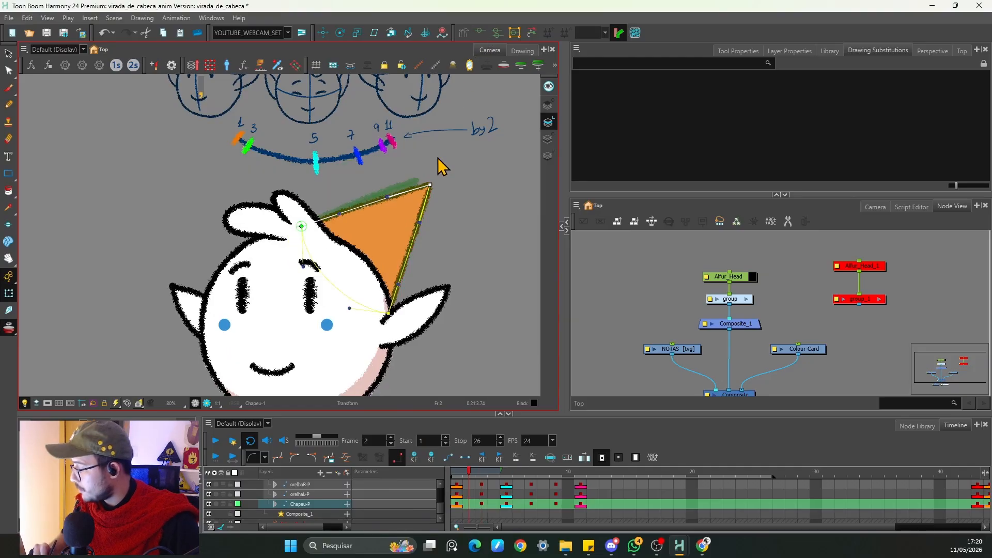
key(space)
key(2)
drag(477, 199, 386, 244)
key(2)
drag(378, 207, 393, 207)
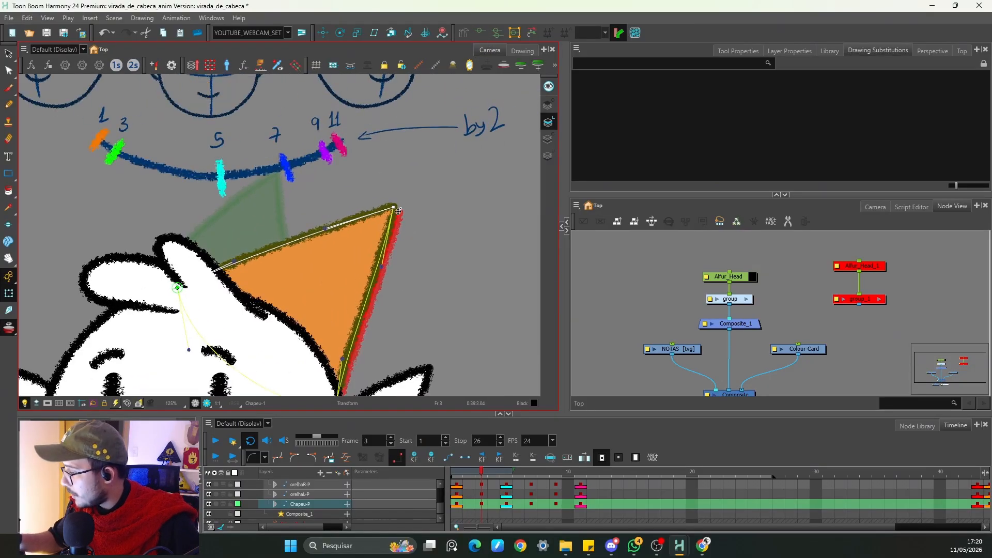
click(382, 267)
drag(382, 267, 363, 260)
drag(393, 207, 396, 210)
drag(328, 232, 295, 196)
Step: Adjust the hat's angle on frame 5 to continue its follow-through
key(1)
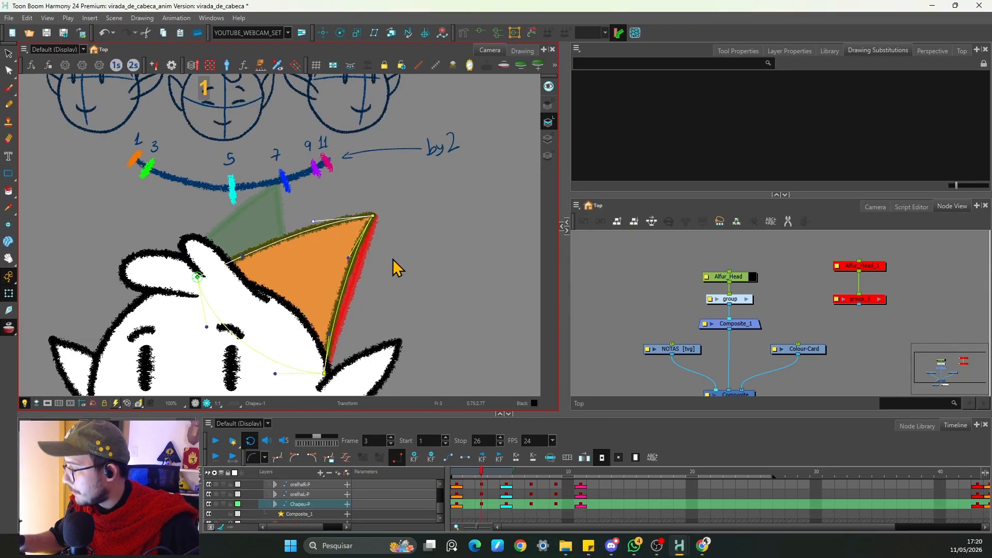
key(1)
key(period)
key(period)
drag(249, 222, 239, 216)
drag(301, 233, 293, 233)
key(1)
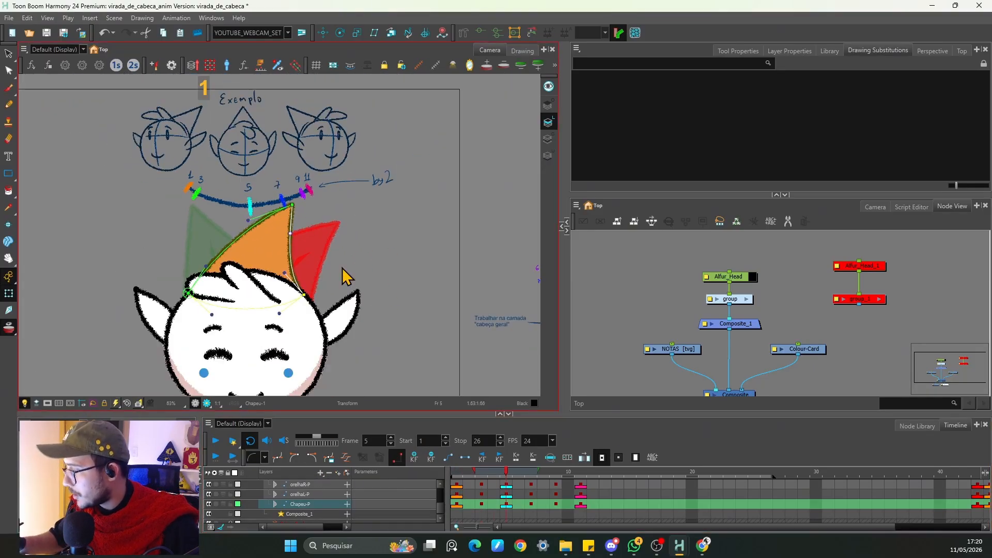
Step: Adjust the hat's angle on frame 7 so it swings behind the head
key(space)
drag(340, 275, 379, 264)
key(period)
key(period)
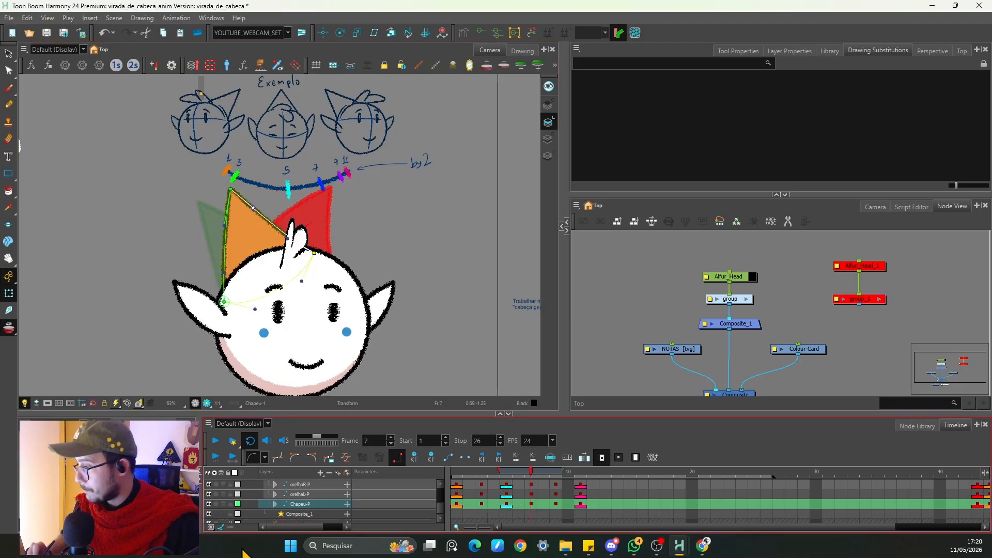
drag(231, 189, 246, 185)
drag(240, 221, 260, 211)
Step: Adjust the hat's angle on frame 9 as the head finishes its turn
key(period)
key(period)
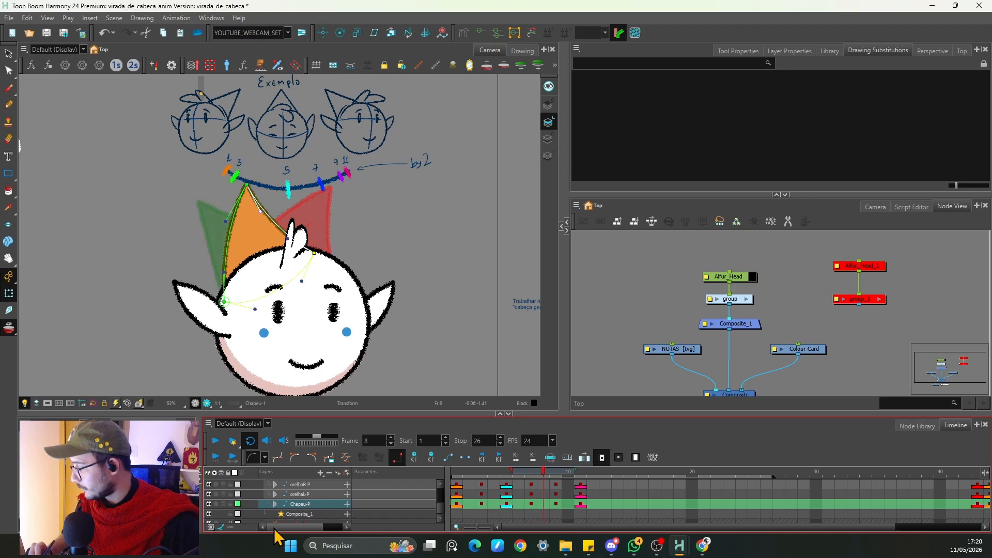
drag(199, 201, 204, 197)
drag(212, 232, 226, 216)
key(period)
key(period)
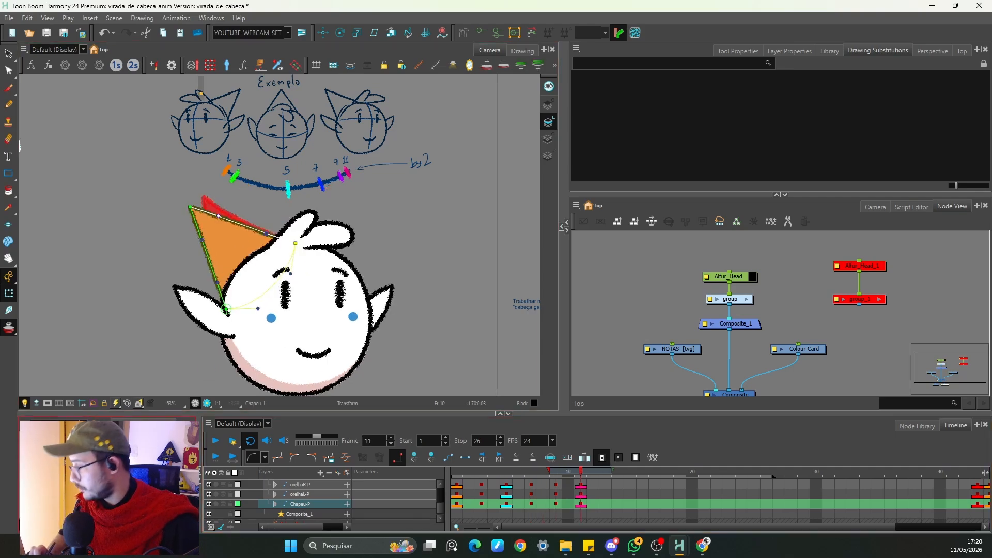
Step: Move the hat layer's keyframe from frame 11 to frame 13
click(583, 504)
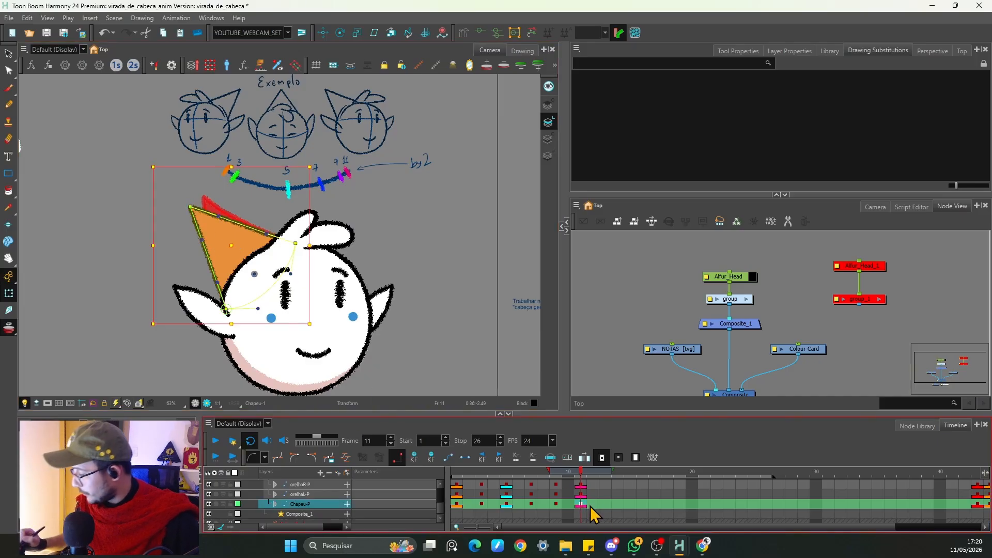
key(comma)
key(period)
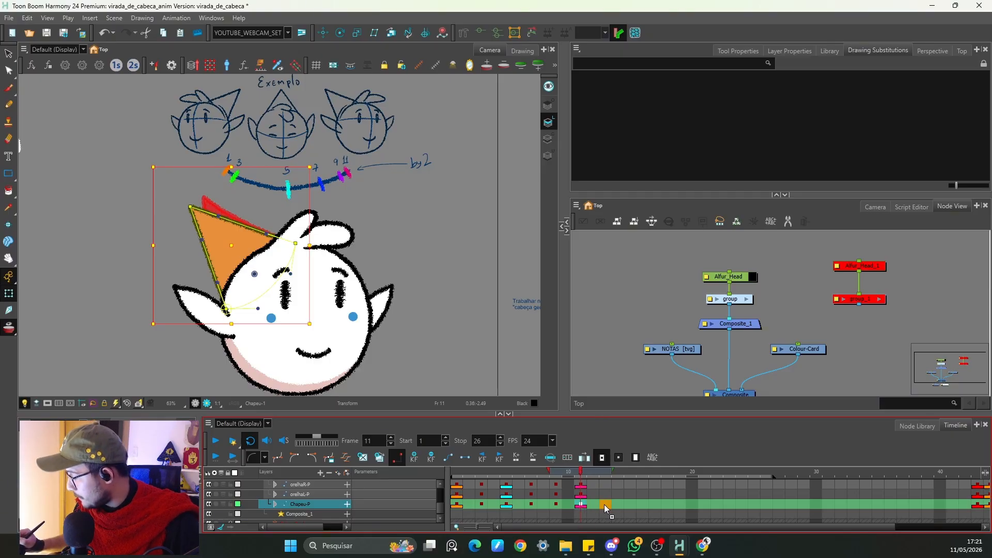
drag(605, 508, 605, 509)
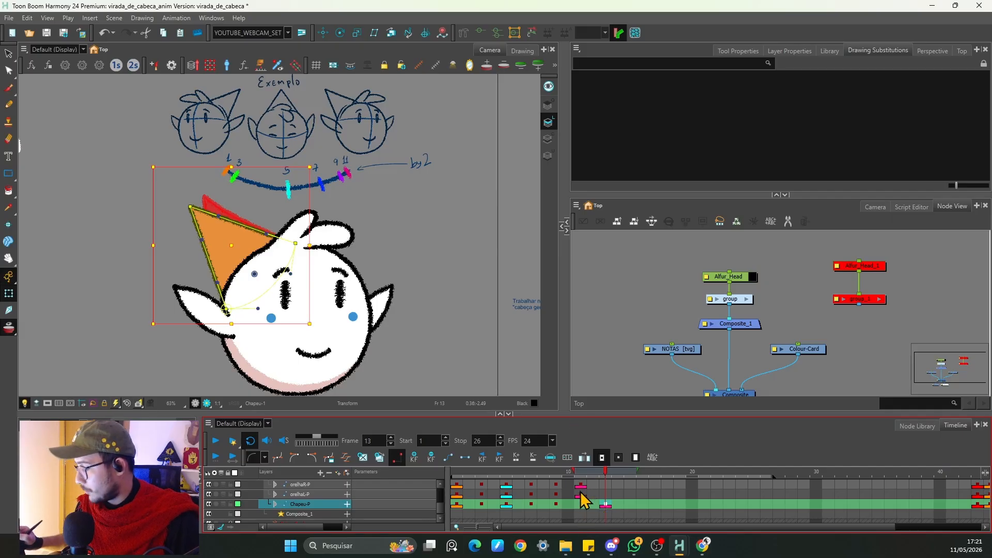
Step: Set the hat's keyframe interpolation between frames 9 and 13
mouse_move(580, 486)
mouse_down()
mouse_move(596, 495)
mouse_move(590, 488)
mouse_up()
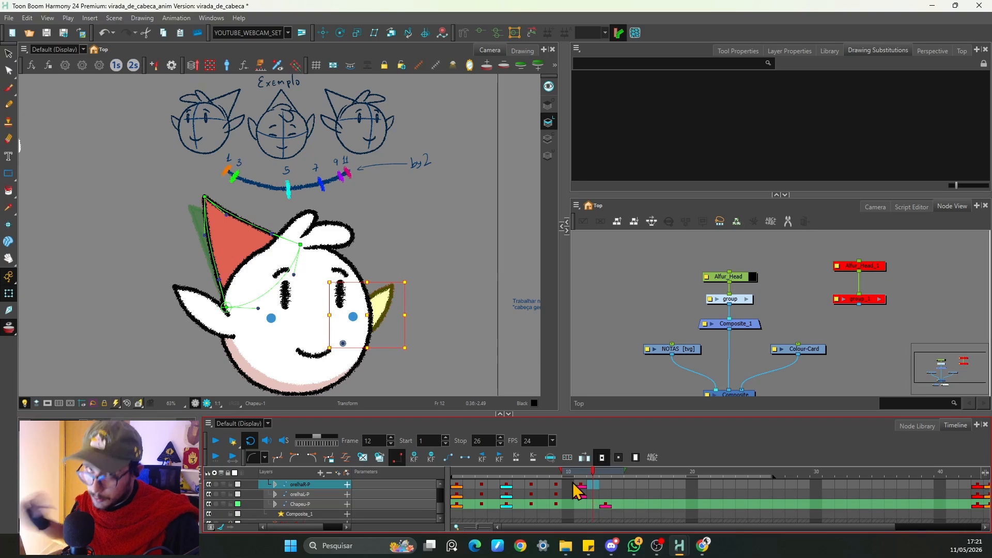
click(606, 505)
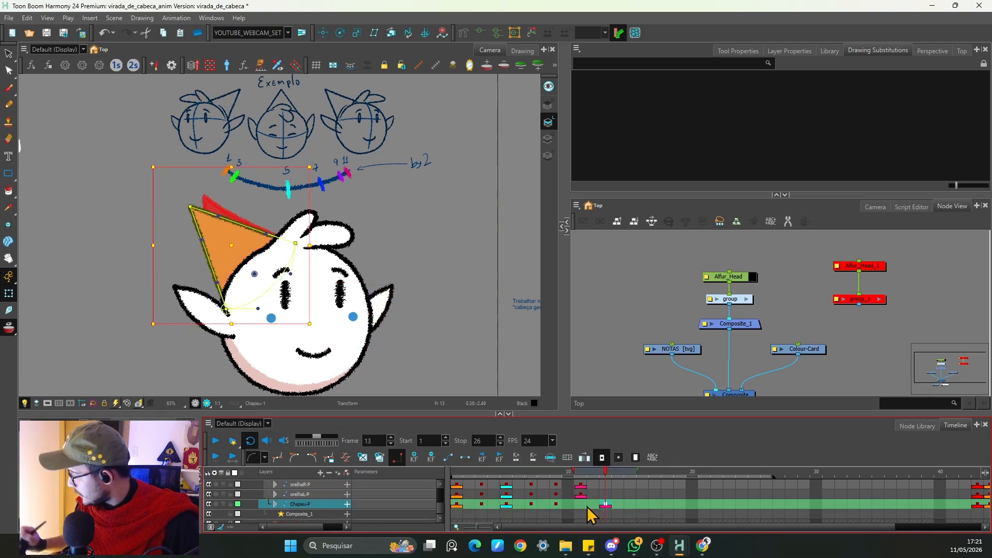
click(555, 504)
click(447, 459)
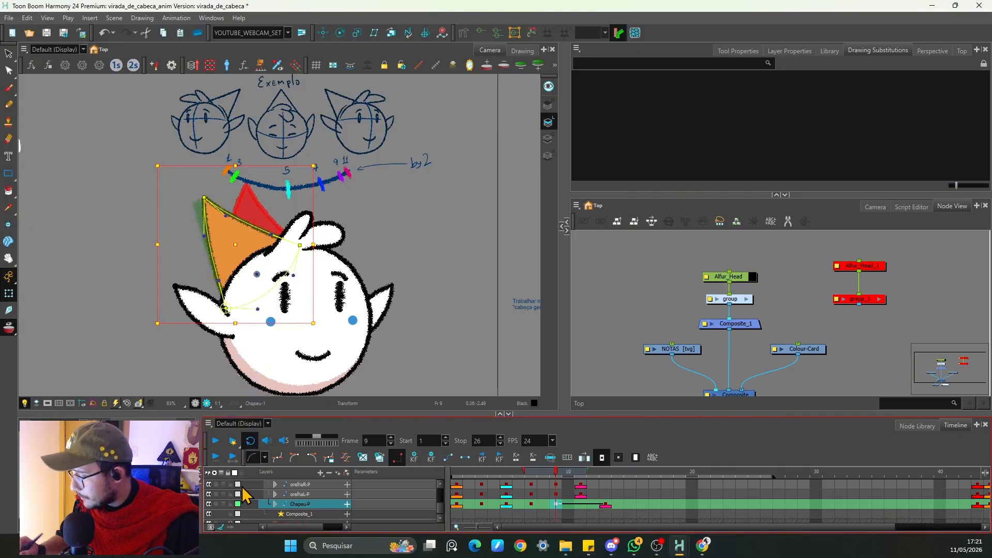
key(period)
key(period)
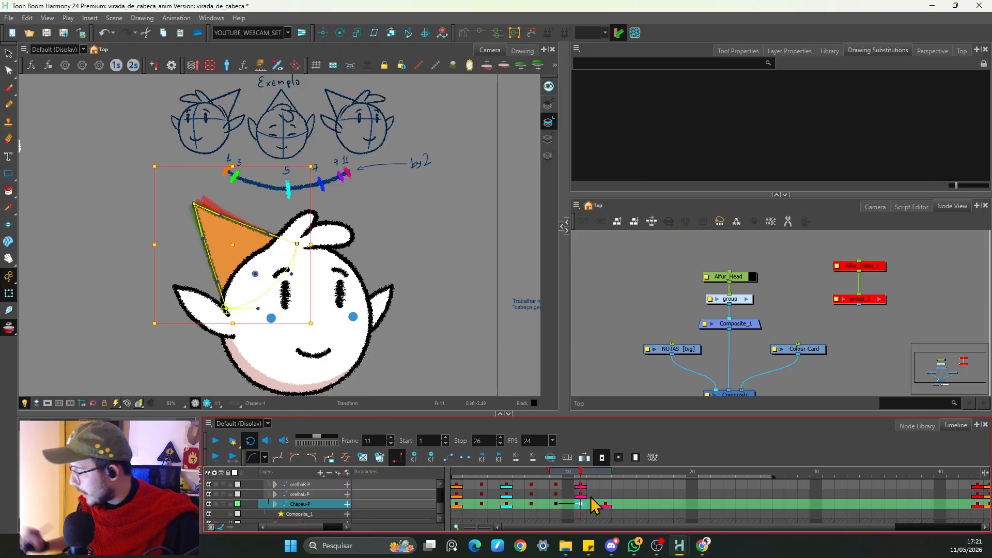
key(comma)
click(466, 460)
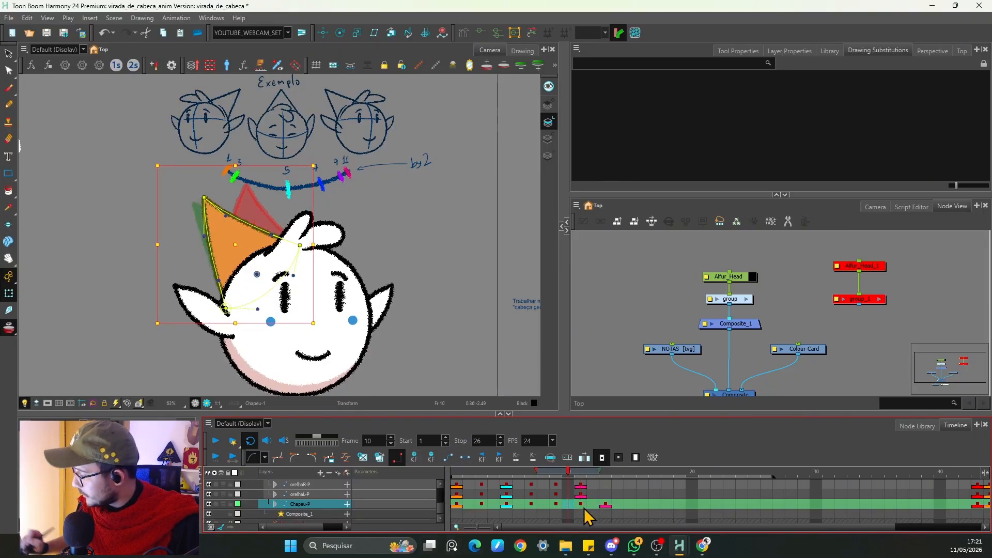
Step: Step through frames 8 to 16 and play the animation to review the hat's follow-through
click(587, 319)
key(period)
key(period)
key(period)
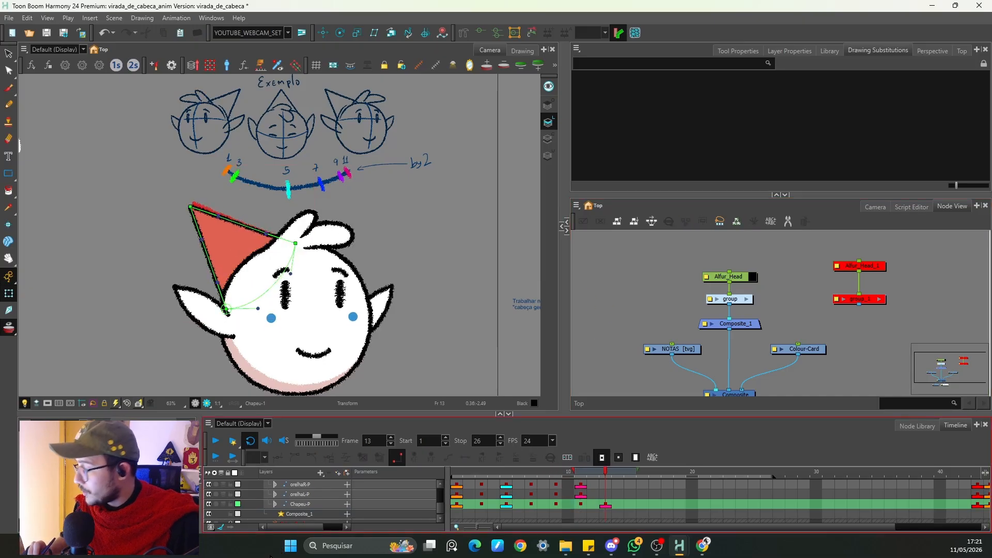
key(period)
key(period)
key(period)
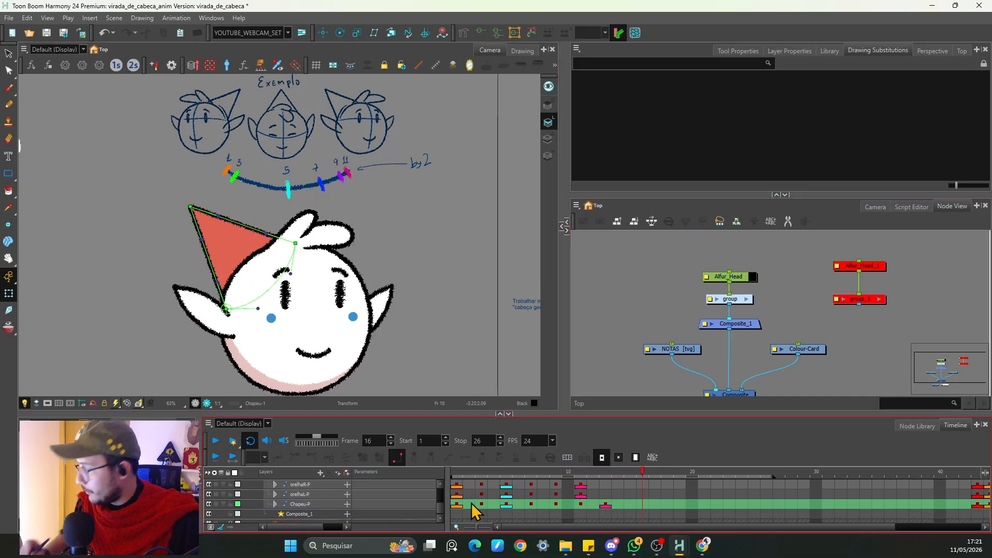
click(478, 32)
key(comma)
key(comma)
key(comma)
key(comma)
key(comma)
key(comma)
key(comma)
key(comma)
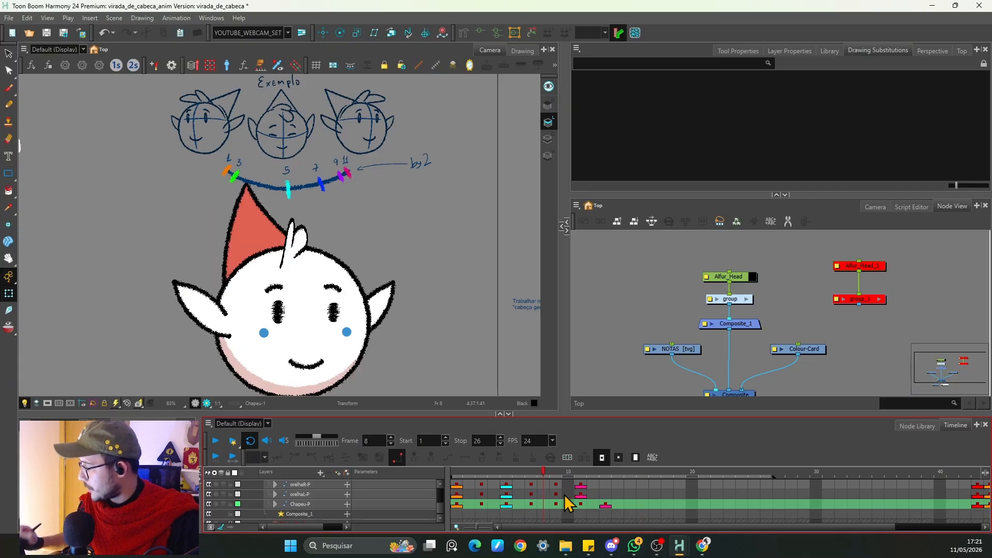
key(period)
key(period)
key(period)
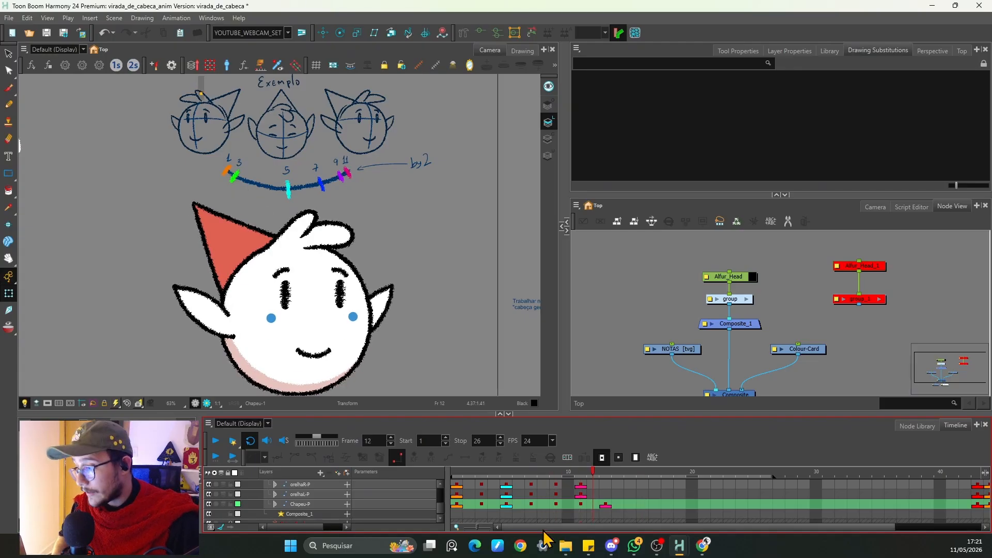
key(period)
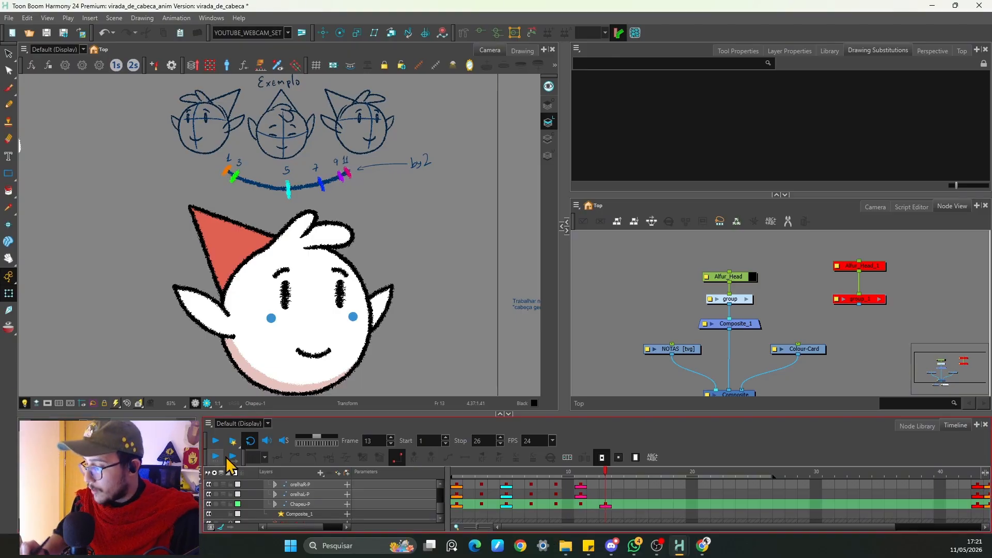
click(215, 440)
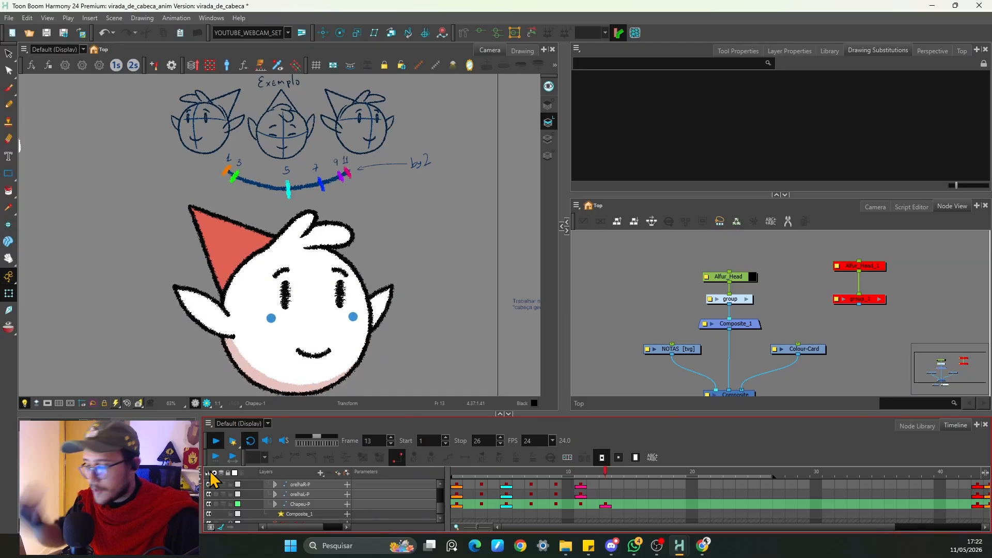
click(211, 438)
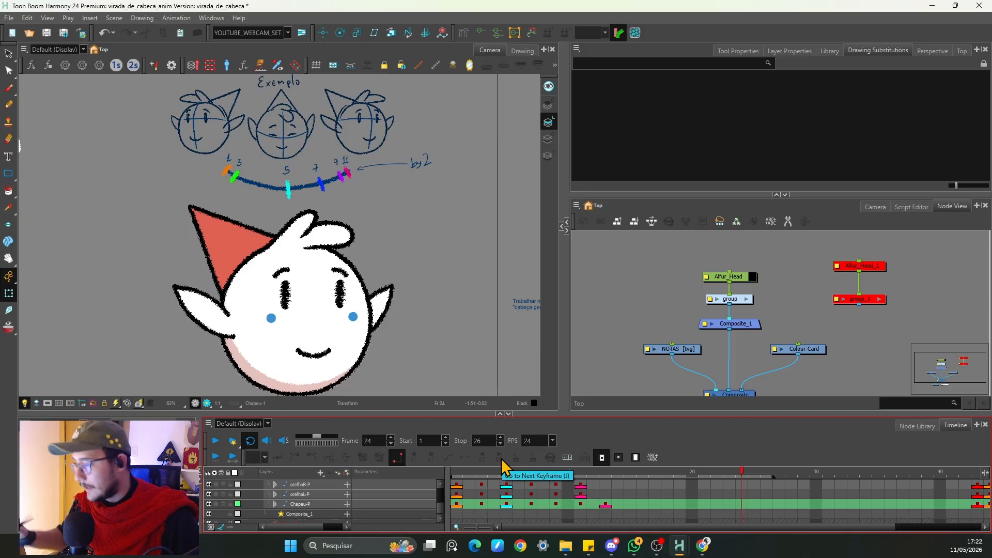
Step: Select the hair layer and delete its keyframes on frames 3, 7 and 9
scroll(441, 503, up, 3)
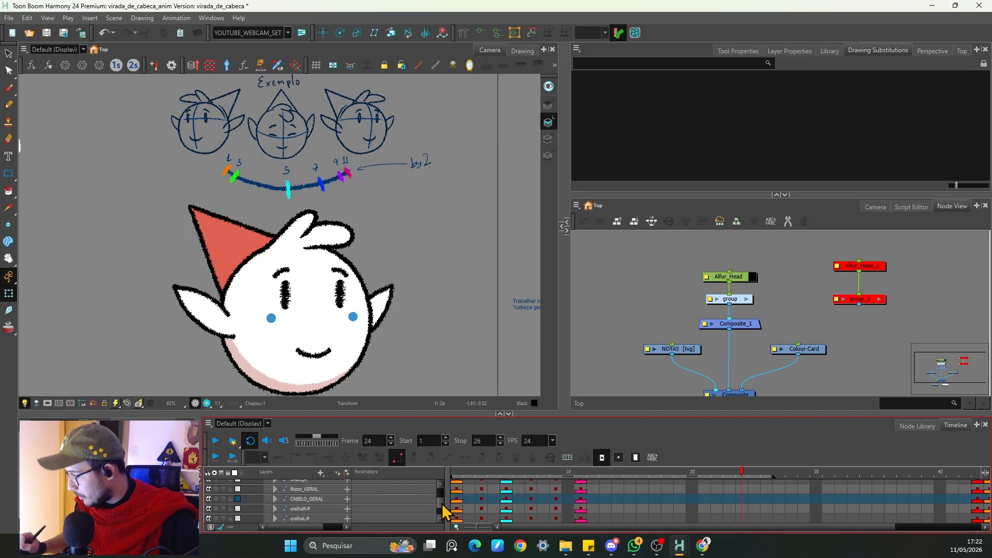
scroll(441, 503, up, 1)
click(454, 503)
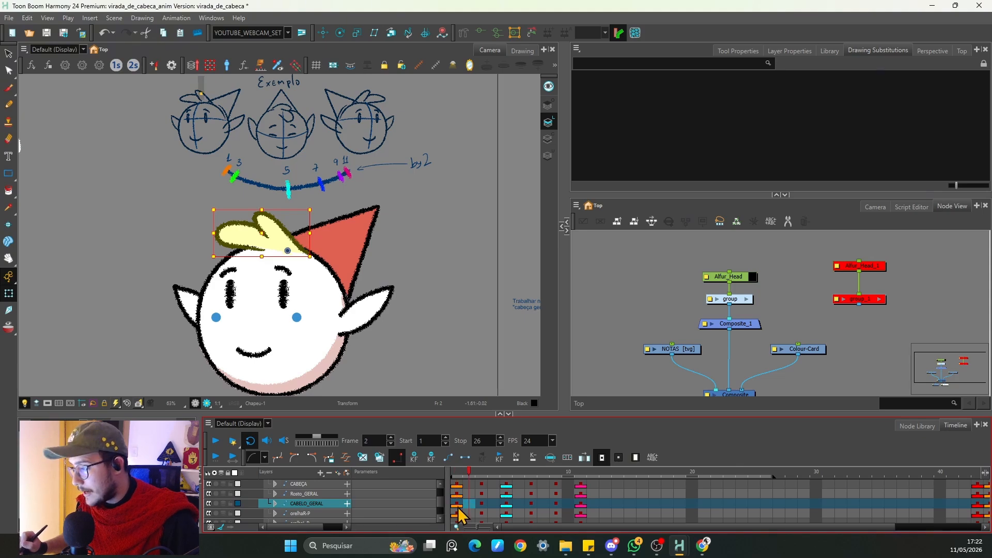
key(period)
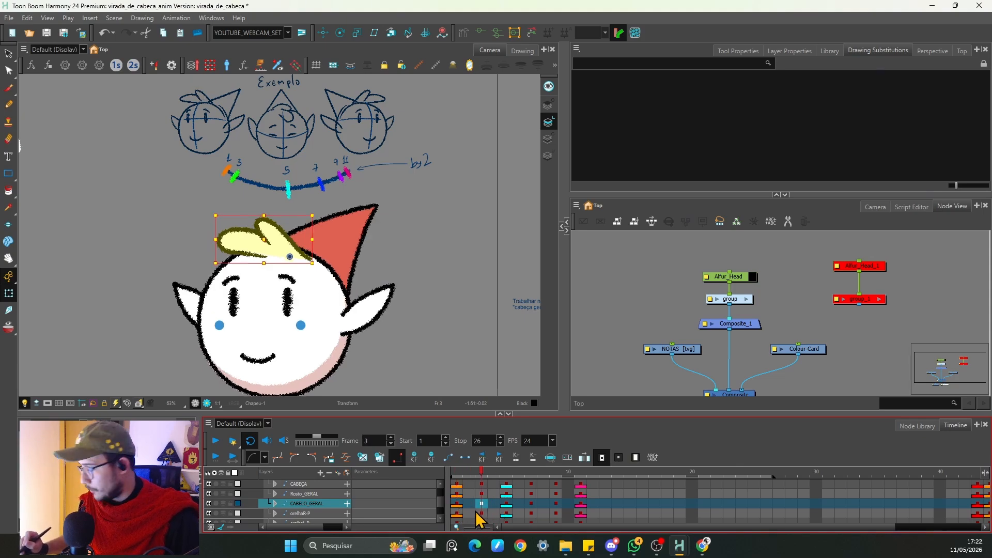
shift+click(555, 503)
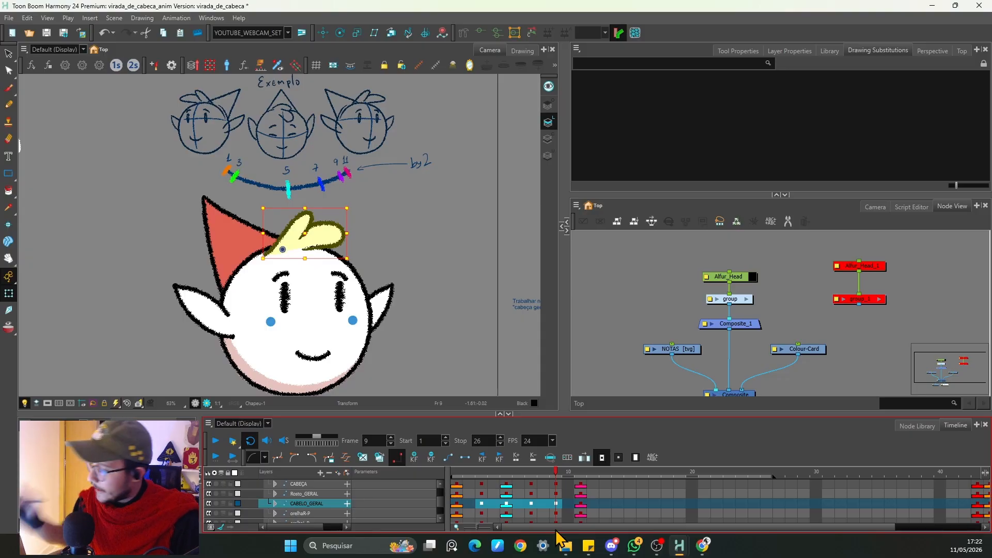
click(432, 457)
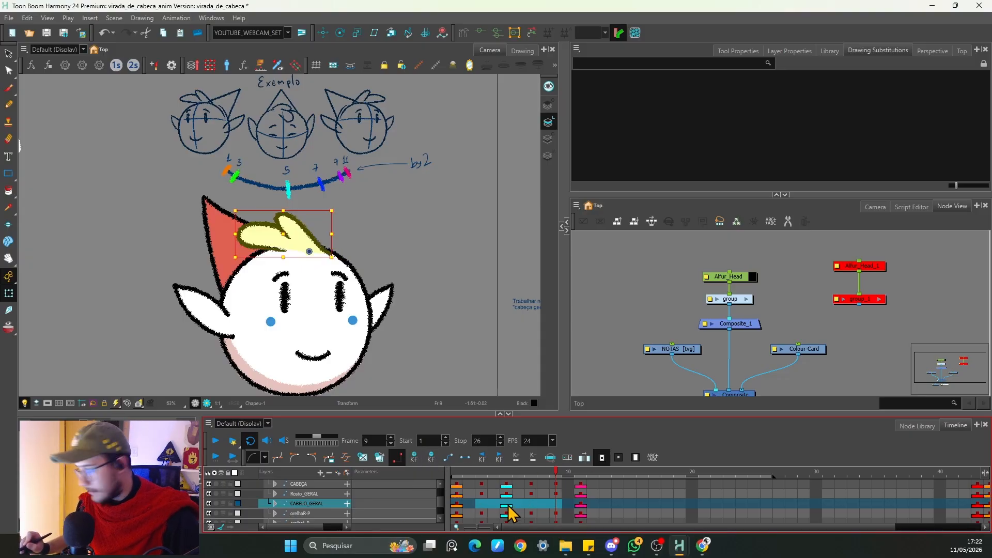
Step: Step through the hair layer's frames 1 to 11 to compare its poses
click(457, 505)
key(period)
key(period)
key(period)
key(period)
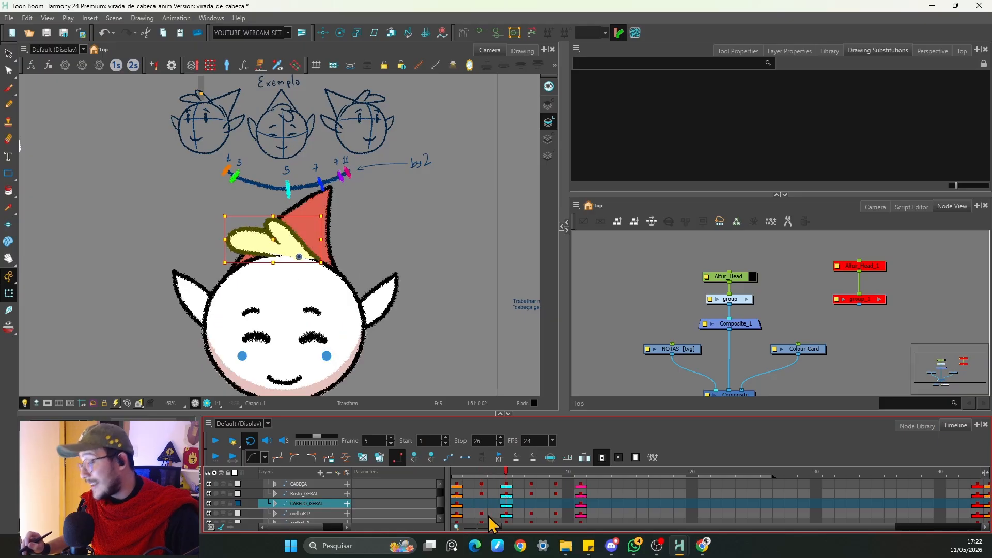
key(period)
key(period)
key(period)
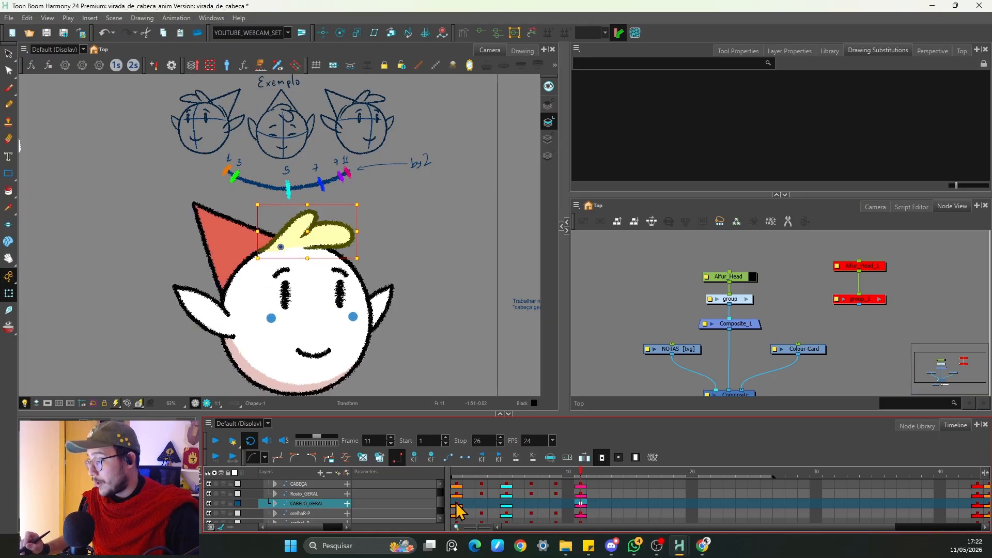
click(456, 504)
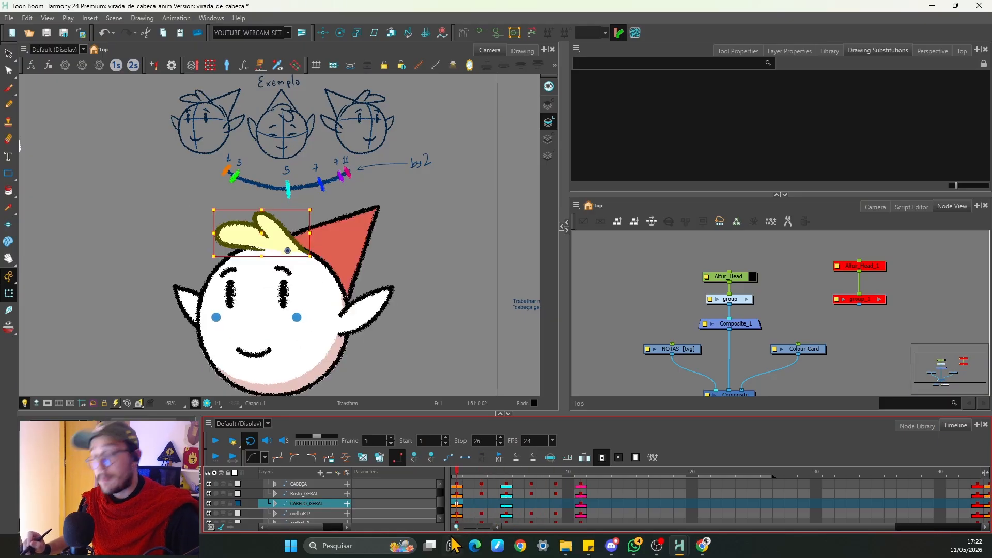
click(581, 504)
click(456, 504)
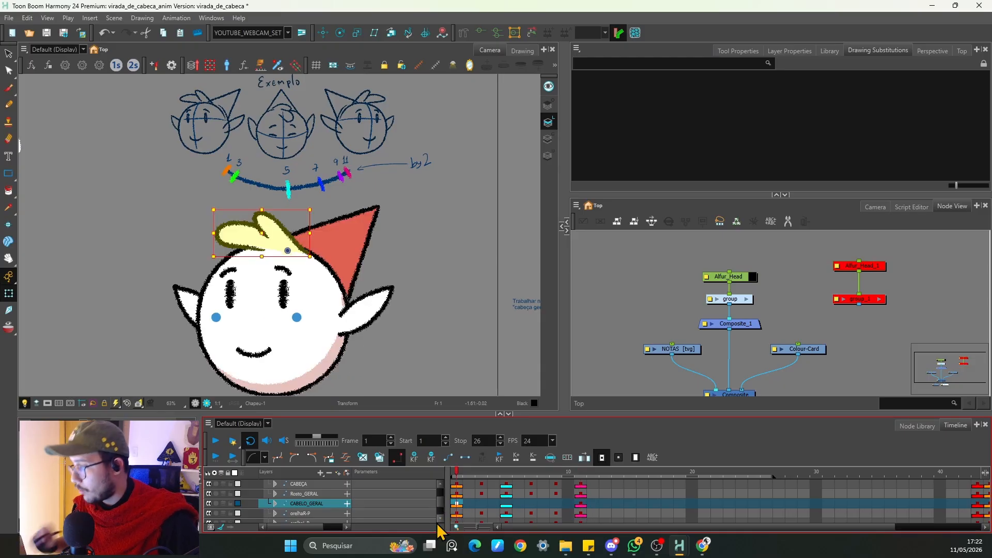
Step: Step between frames 1 and 3 to examine the hair's poses up close
scroll(272, 253, up, 4)
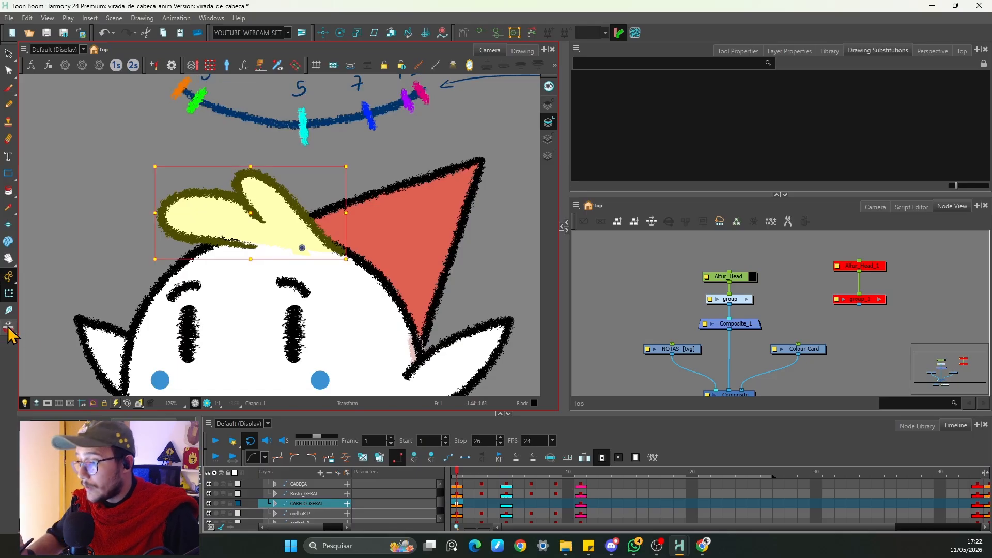
click(9, 328)
key(period)
key(period)
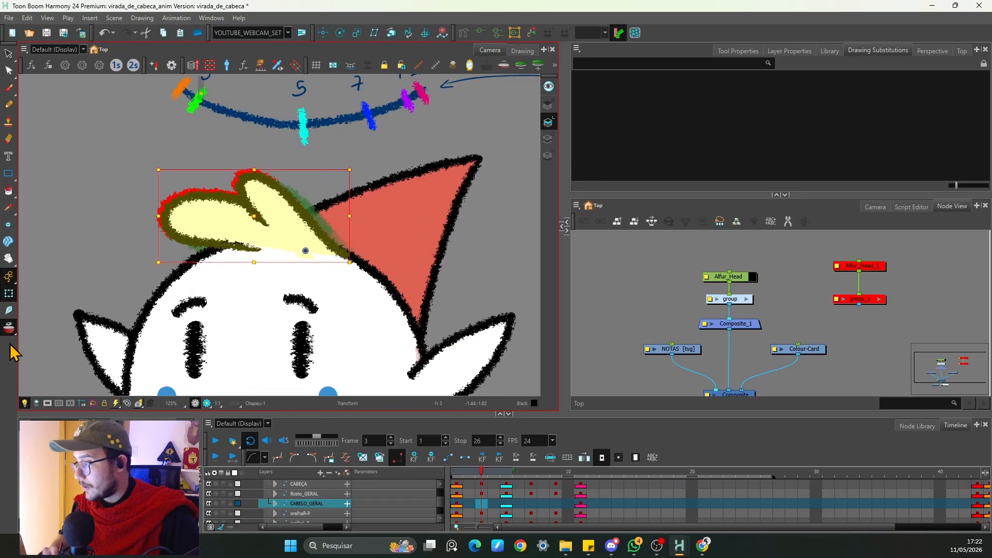
key(period)
key(comma)
key(comma)
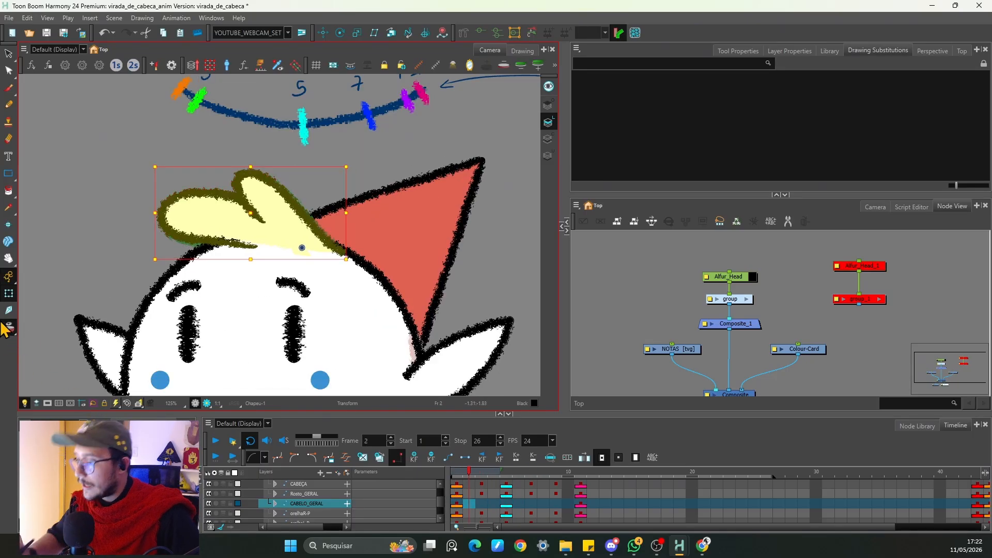
key(period)
key(comma)
key(period)
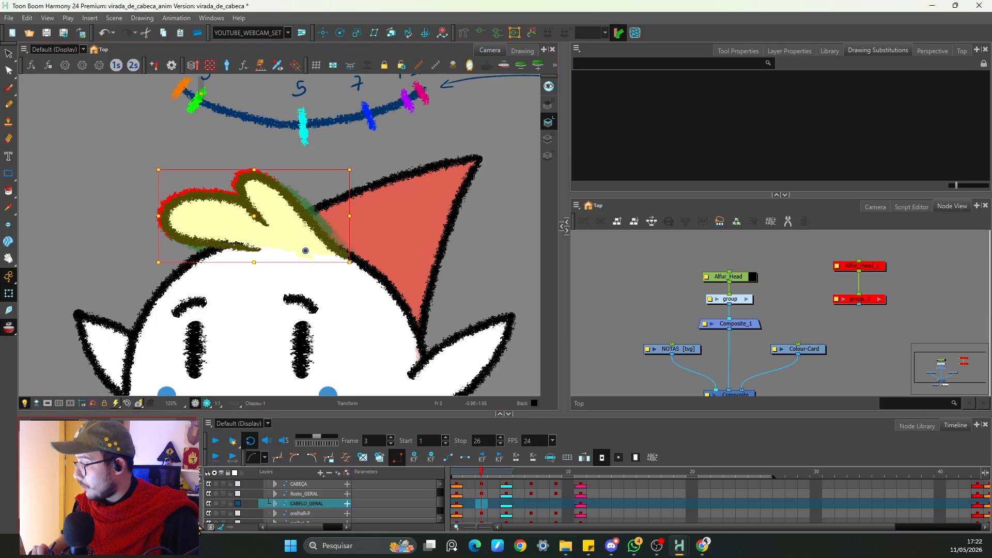
Step: Step through frames 2 to 7 to review the hair's movement against the hat
click(437, 65)
key(comma)
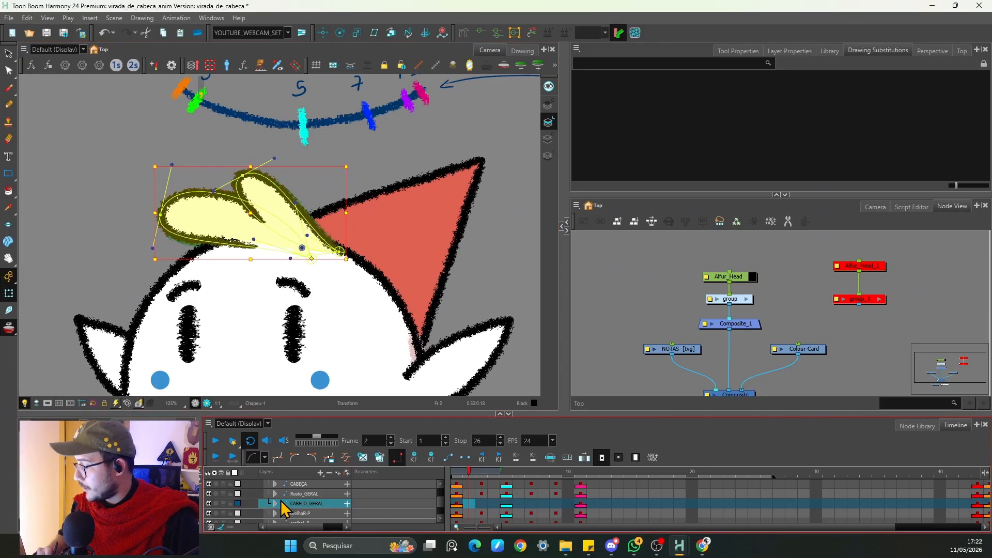
key(period)
key(period)
key(period)
key(period)
key(period)
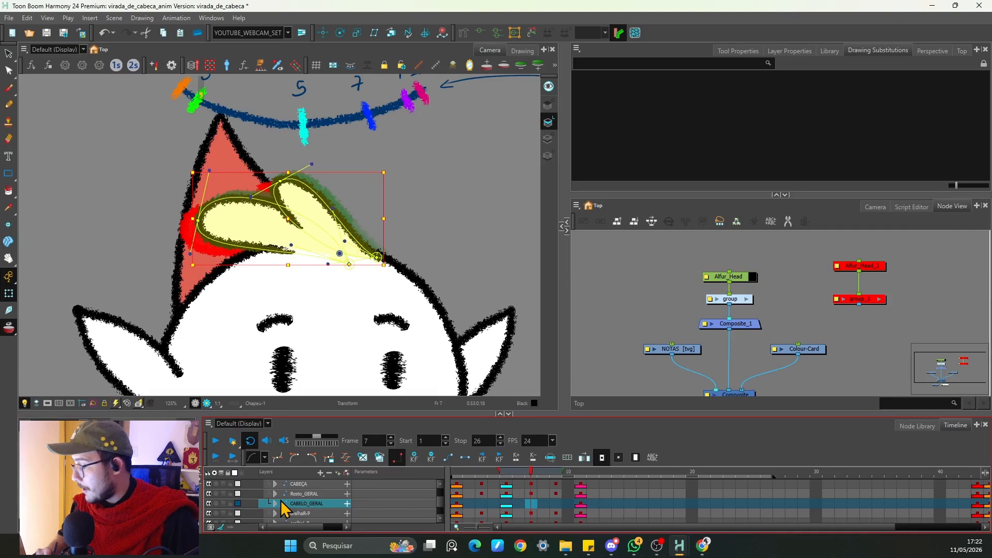
key(comma)
key(comma)
key(comma)
key(comma)
key(space)
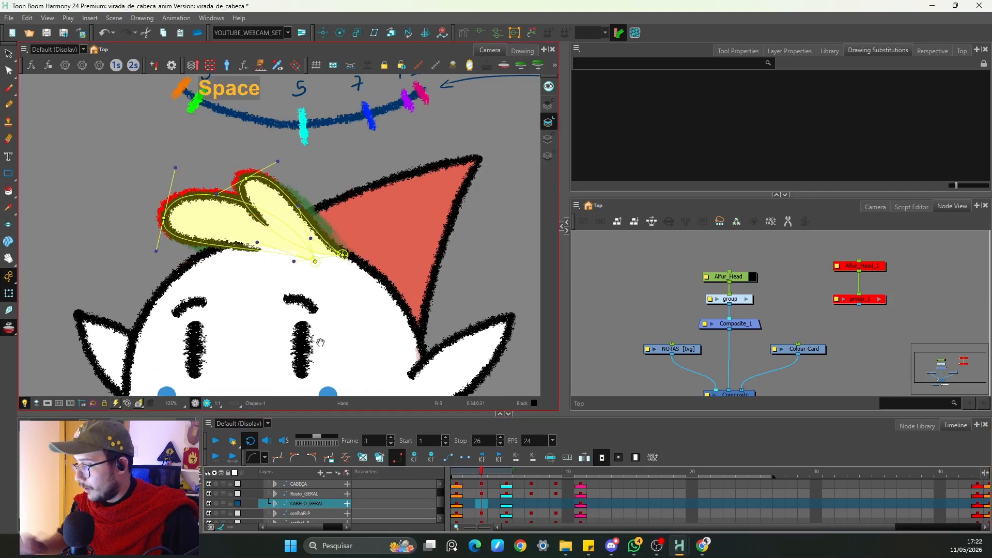
key(1)
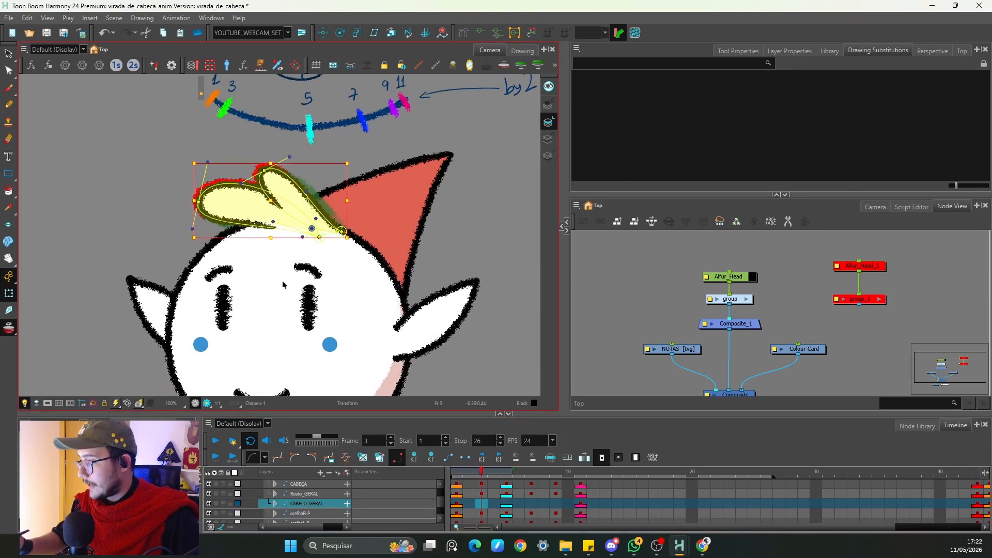
Step: Flip back and forth between frames 2 and 3 to compare the hair poses closely
key(comma)
key(period)
key(comma)
key(period)
key(comma)
key(period)
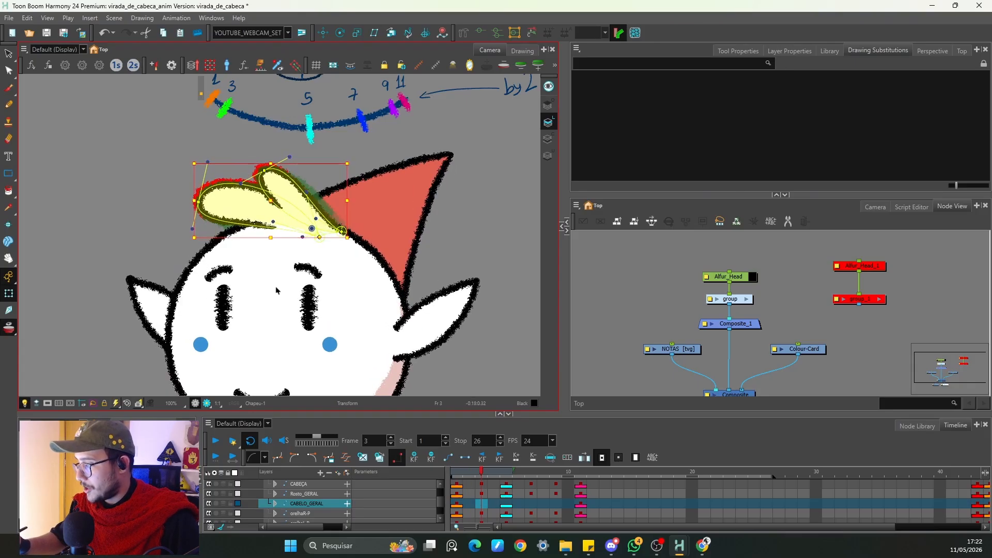
key(comma)
key(period)
drag(276, 236, 272, 240)
key(comma)
key(period)
key(comma)
key(period)
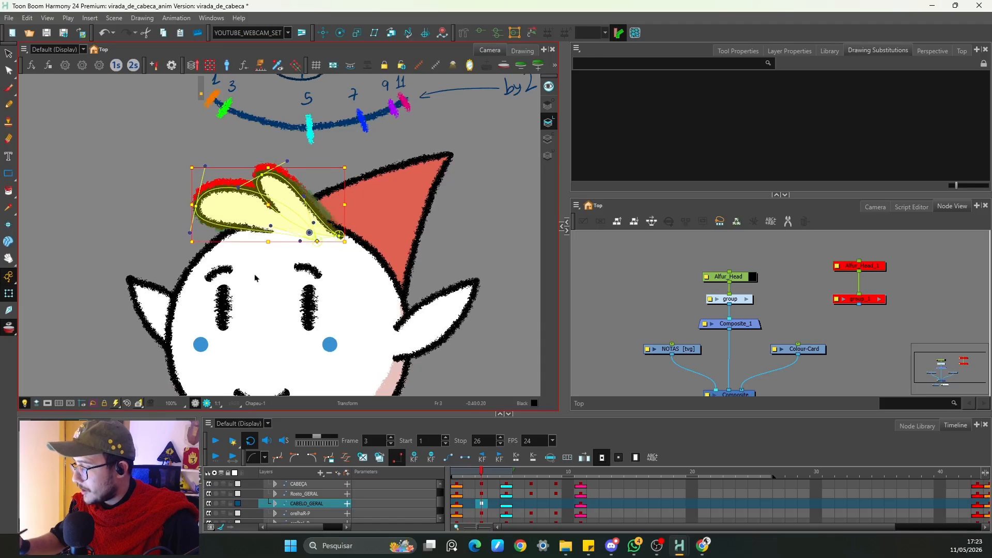
key(comma)
key(period)
key(comma)
key(period)
key(space)
Step: Select the hair drawing on frame 3 and pull its deformer's rear control point slightly upward
drag(235, 249, 281, 289)
key(2)
key(2)
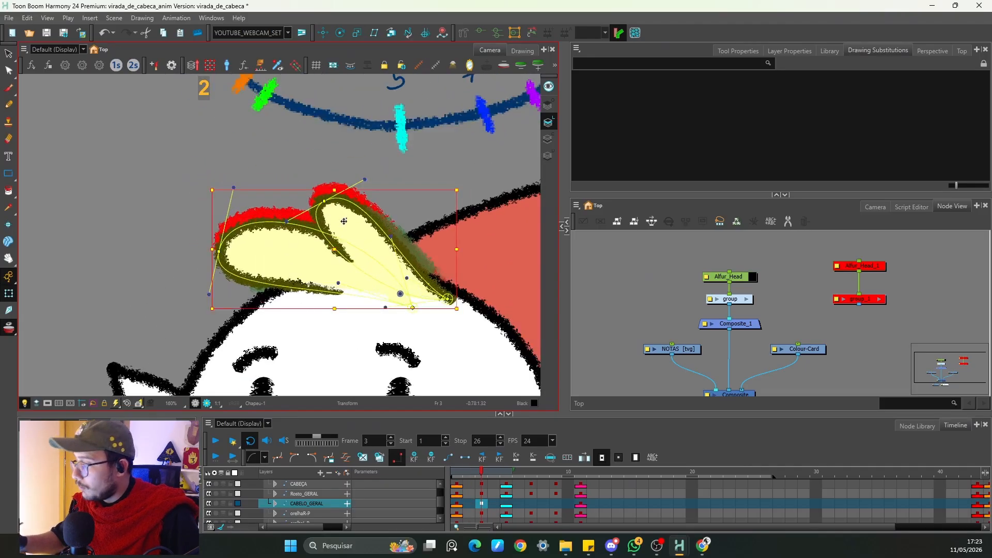
click(176, 256)
key(comma)
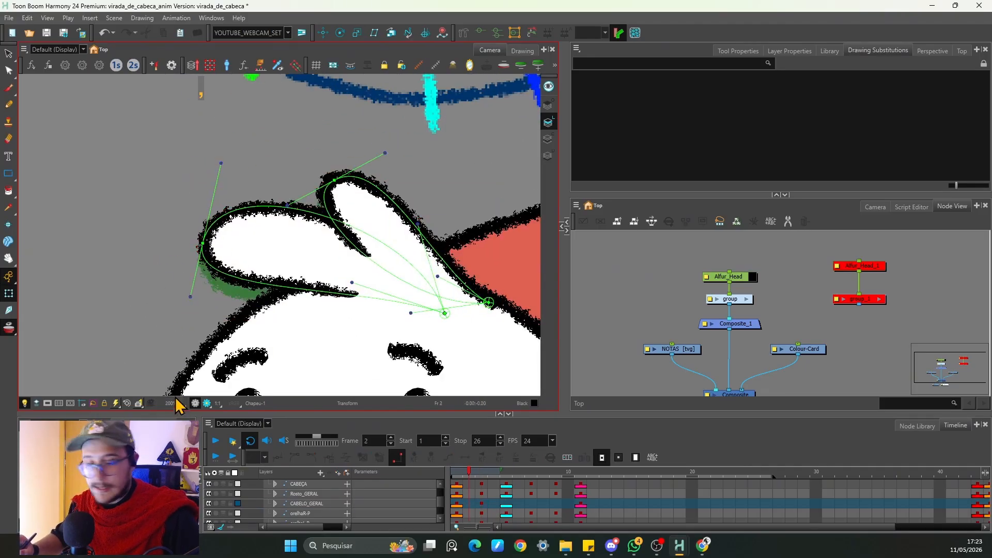
key(period)
click(205, 256)
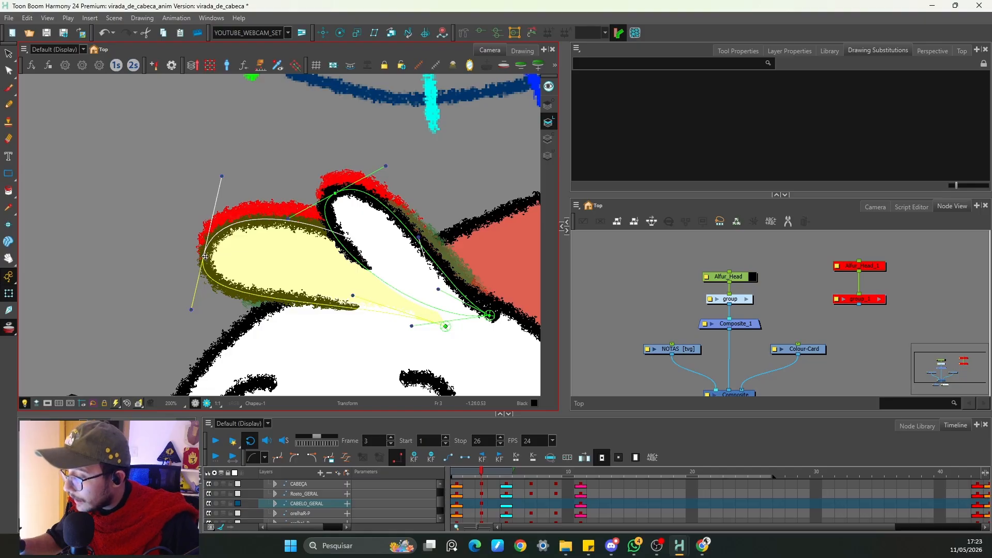
scroll(206, 253, up, 3)
key(space)
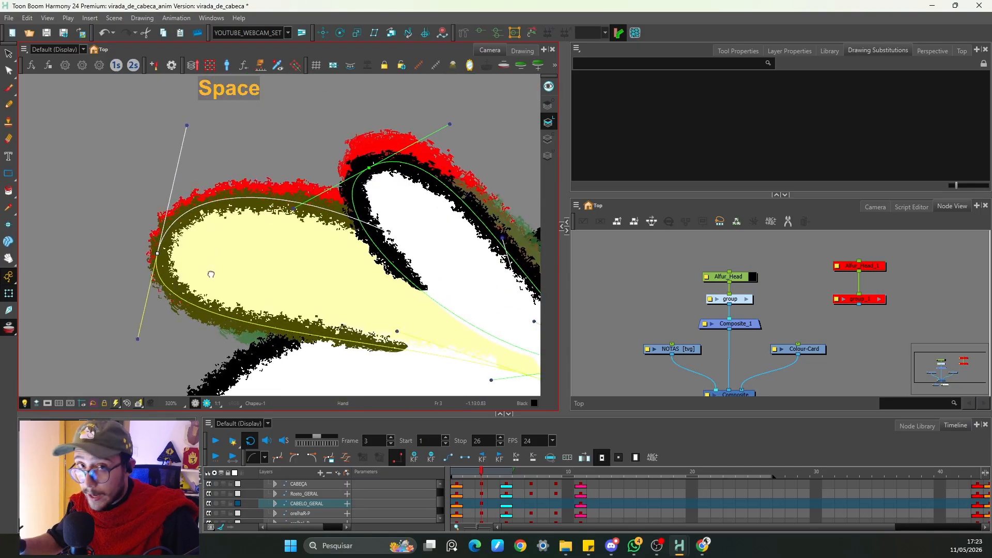
drag(211, 275, 288, 258)
key(space)
key(2)
key(2)
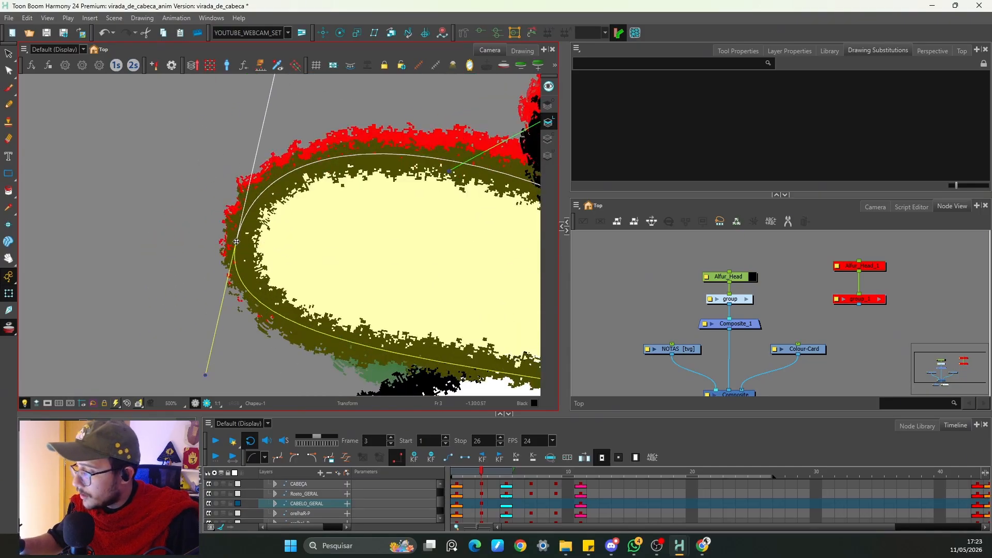
drag(236, 241, 235, 234)
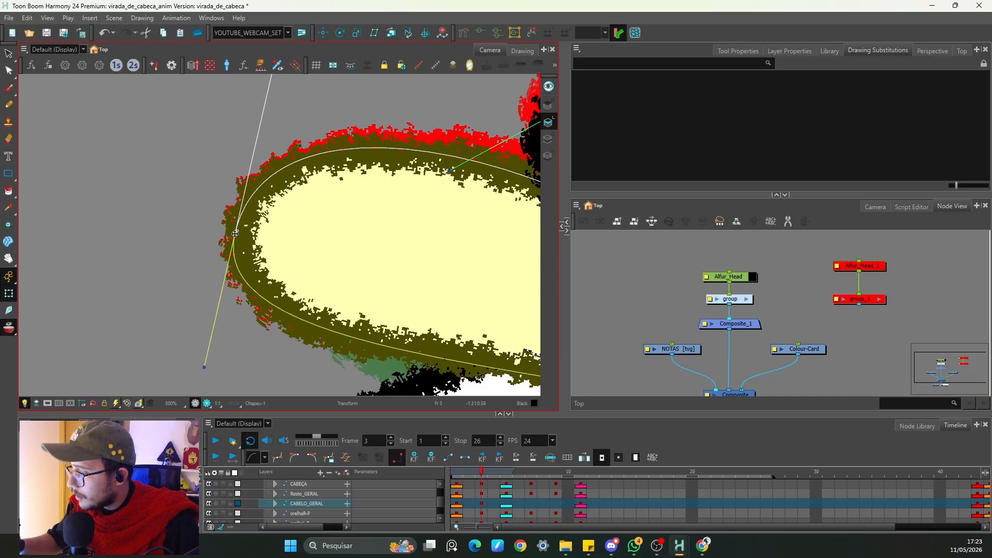
Step: Adjust the deformer points along the upper hair lock on frame 3
key(1)
key(1)
key(1)
key(space)
drag(358, 259, 247, 333)
key(2)
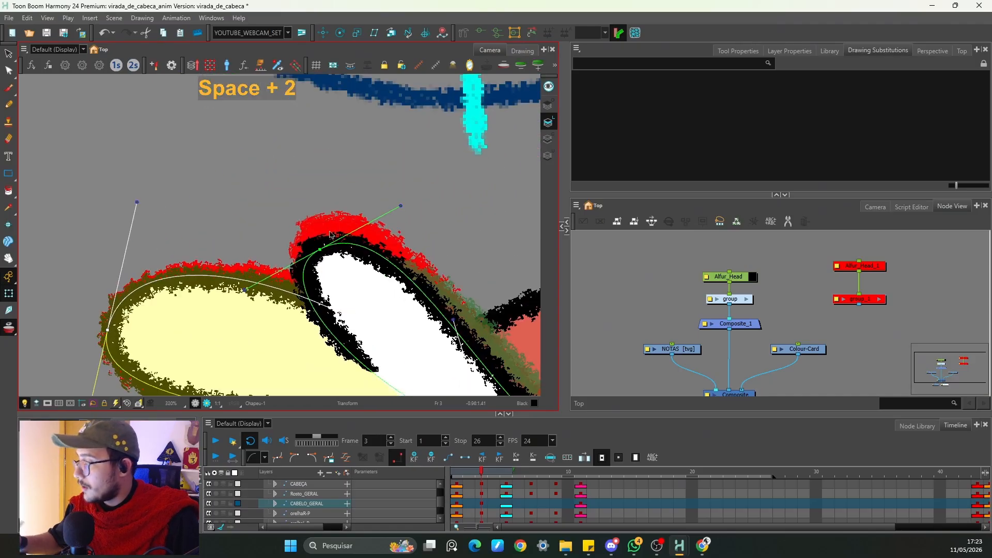
drag(320, 252, 318, 251)
drag(313, 236, 319, 231)
Step: Move the deformer's lower handles to refine the hair lock's curve on frame 3
key(1)
key(1)
key(space)
drag(406, 305, 395, 260)
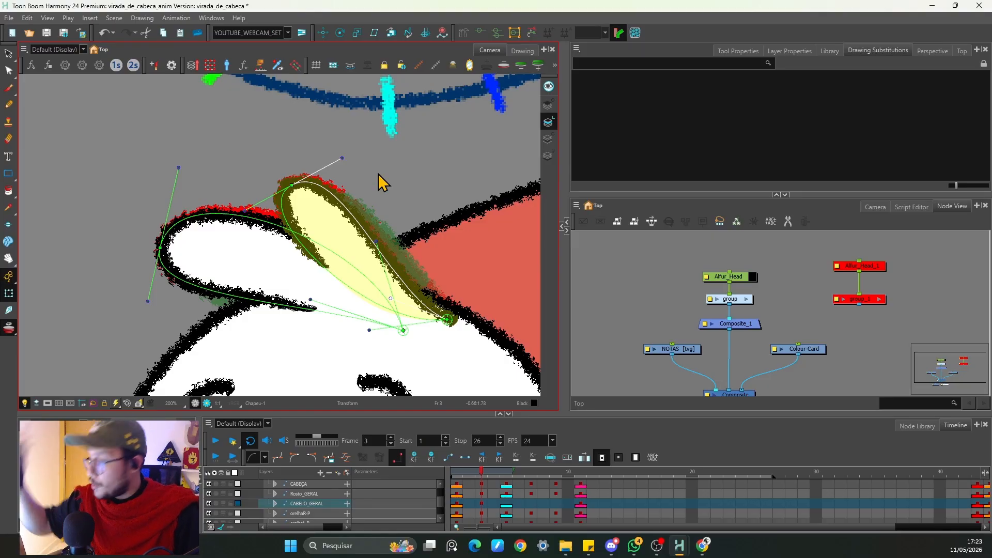
drag(370, 331, 353, 339)
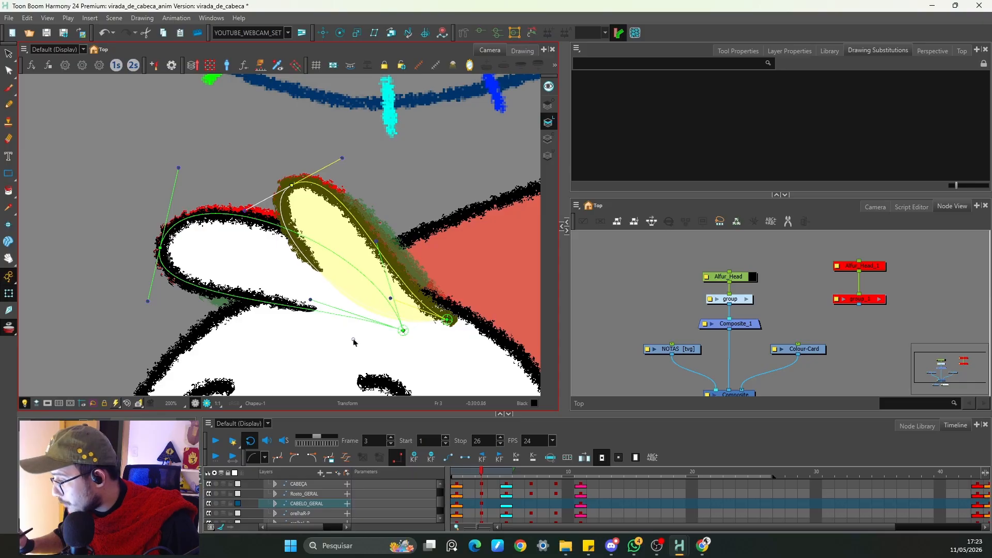
click(311, 302)
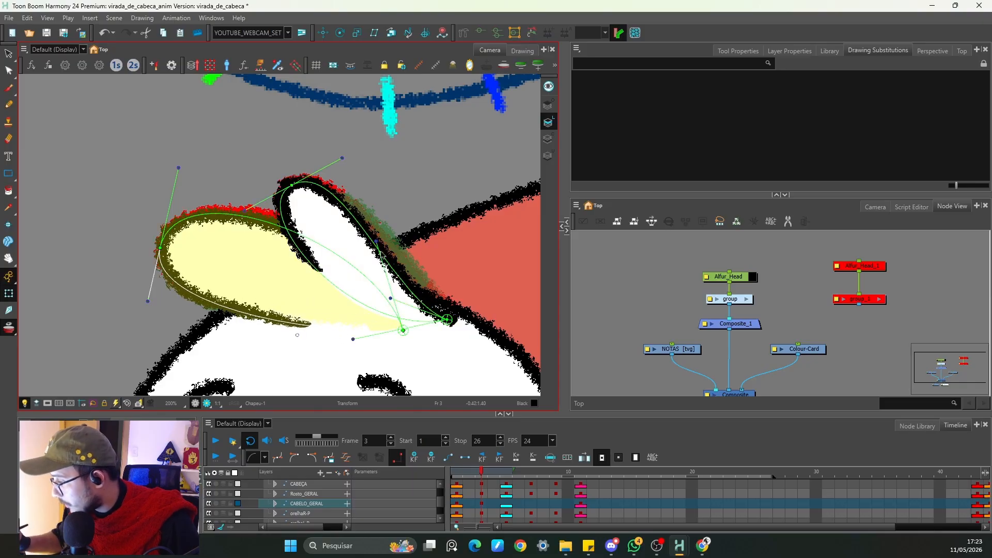
mouse_move(367, 250)
mouse_down()
mouse_move(360, 271)
mouse_move(362, 259)
mouse_up()
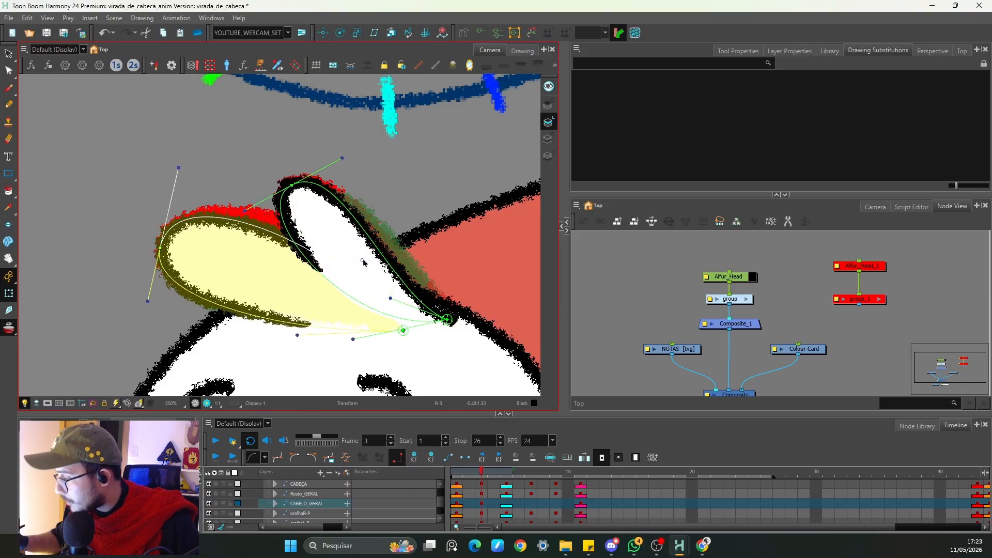
click(416, 182)
click(453, 64)
key(1)
key(1)
click(9, 328)
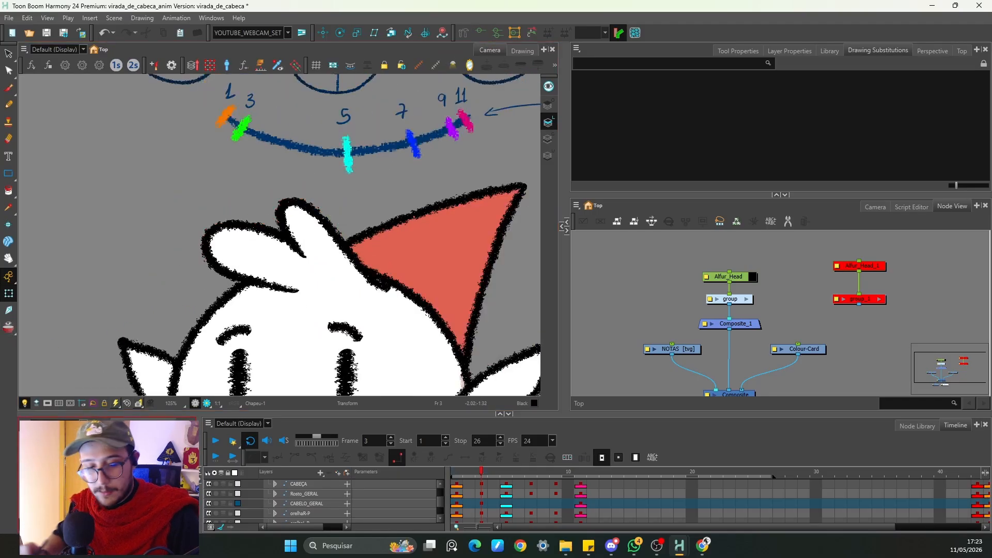
Step: Nudge the hair lock's tip slightly on frame 3 after comparing it with frame 2
key(comma)
key(period)
key(comma)
key(period)
key(comma)
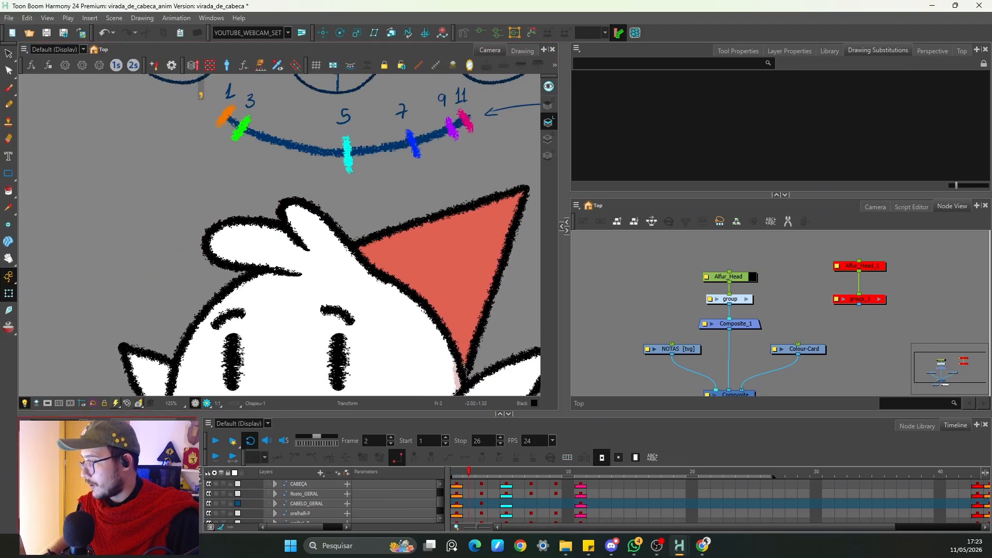
key(period)
key(comma)
key(period)
click(370, 287)
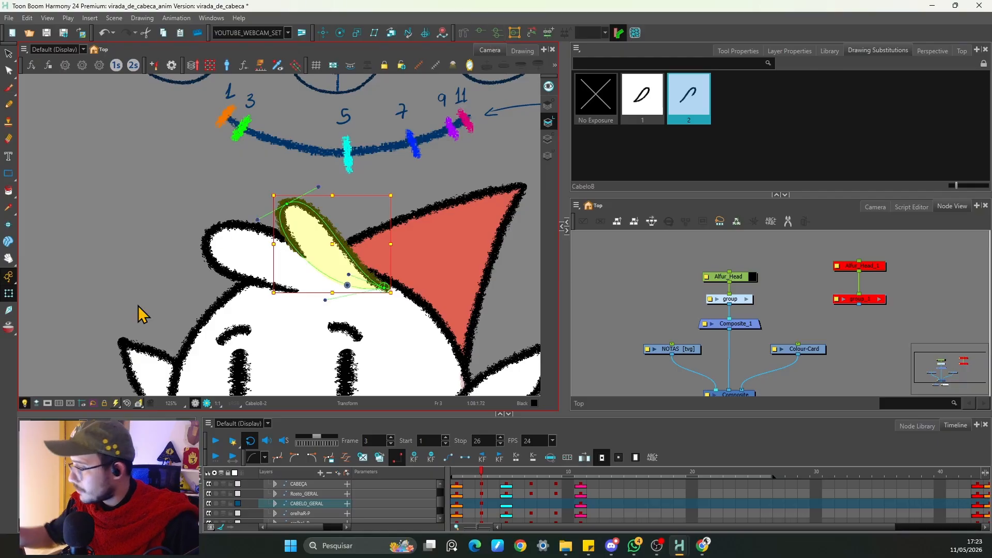
click(448, 197)
drag(383, 287, 386, 282)
key(Escape)
Step: Flip repeatedly between frames 2 and 3 to check the adjusted hair
key(comma)
key(period)
key(comma)
key(period)
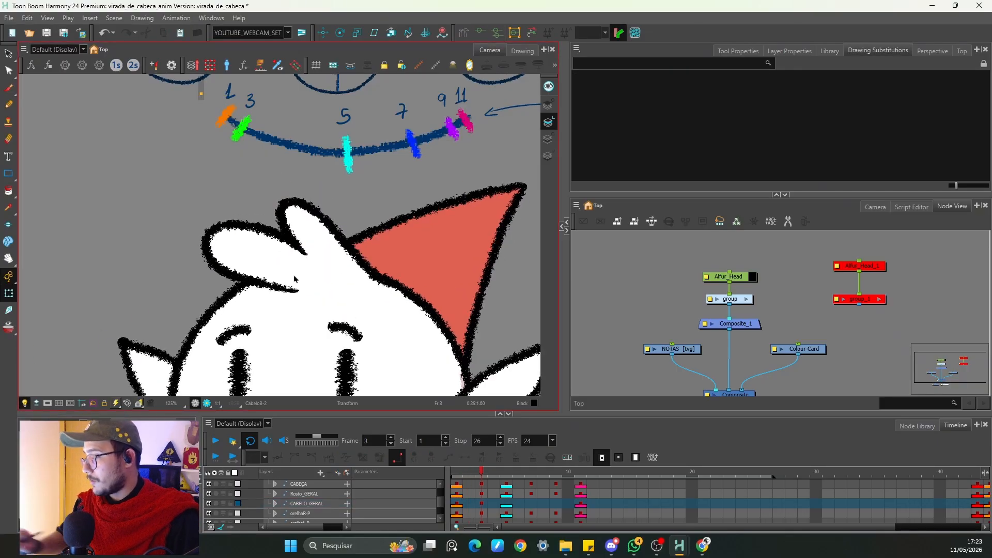
key(comma)
key(period)
key(comma)
key(period)
key(comma)
key(period)
key(comma)
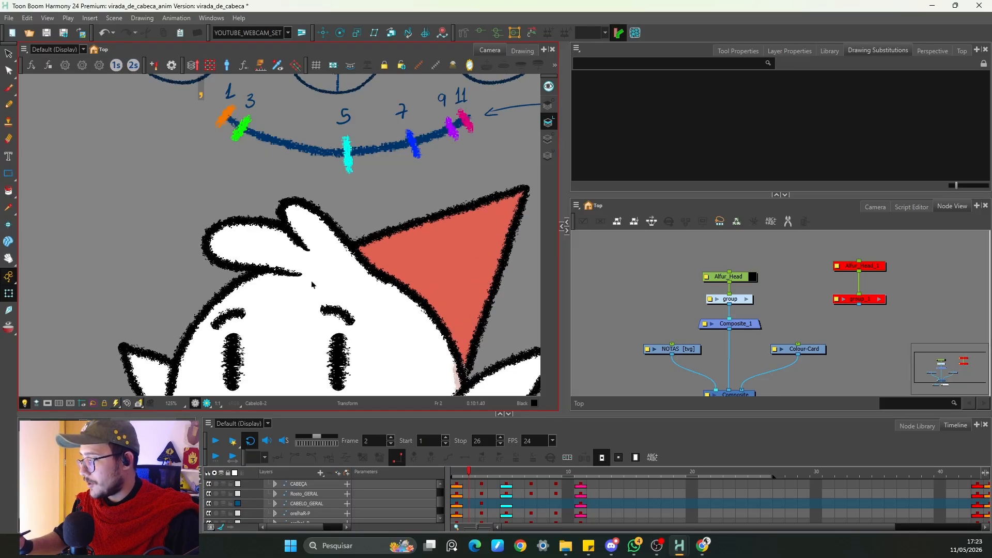
key(period)
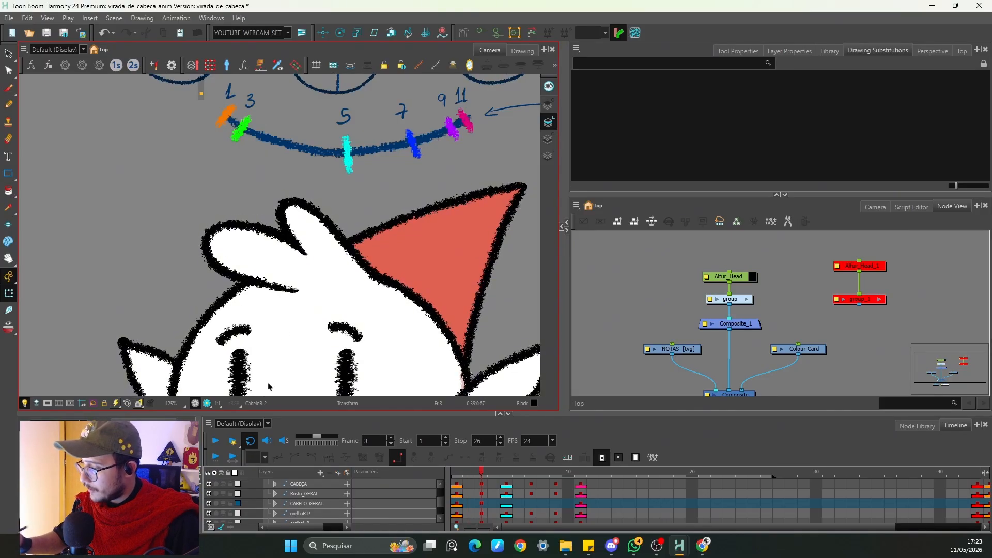
key(comma)
key(period)
key(comma)
key(period)
key(comma)
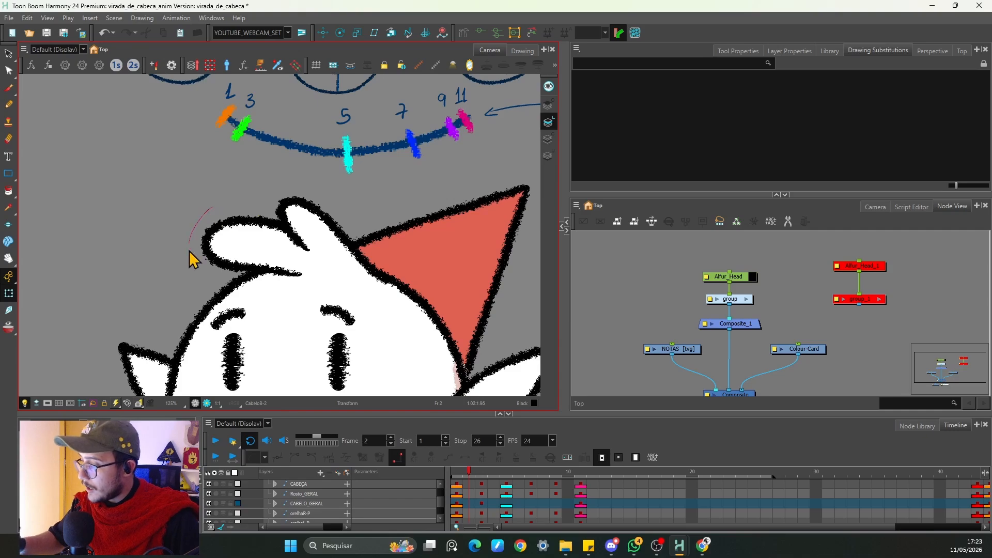
Step: On frame 5, move the hair drawing down onto the head and tilt it slightly
mouse_move(189, 251)
mouse_down()
mouse_move(288, 217)
mouse_move(232, 200)
mouse_move(230, 258)
mouse_move(299, 187)
mouse_up()
click(220, 164)
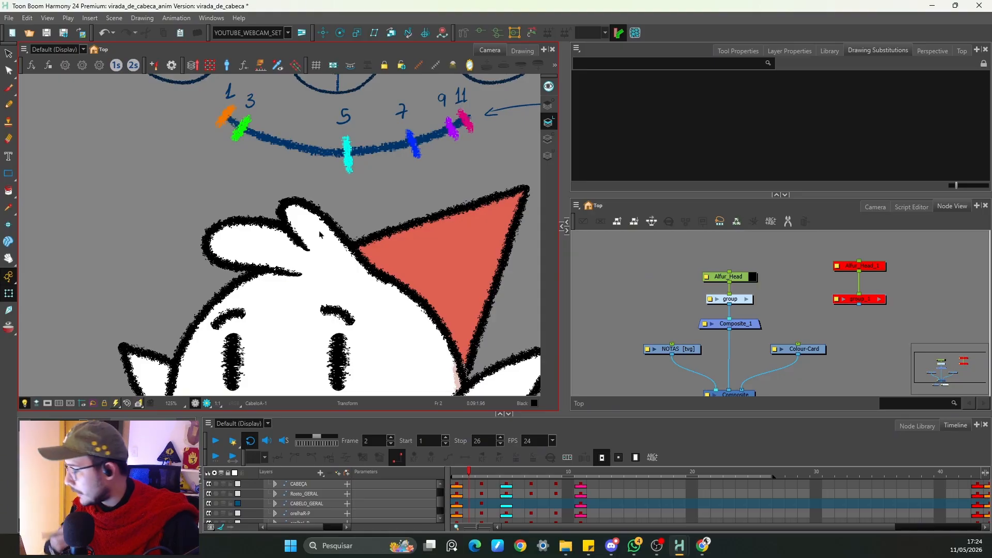
key(period)
click(481, 502)
key(period)
key(period)
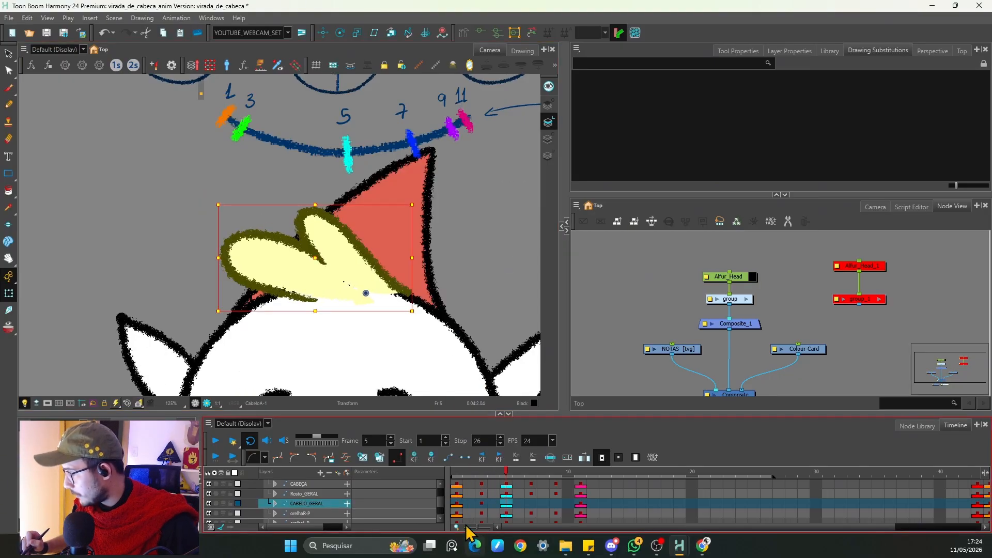
key(space)
drag(363, 331, 367, 240)
key(1)
key(1)
drag(311, 190, 308, 226)
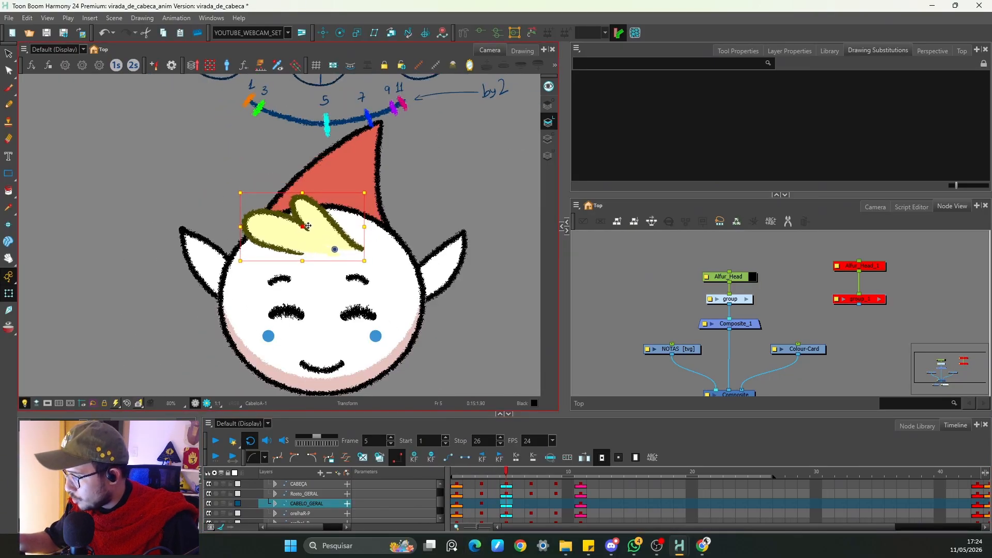
drag(365, 261, 377, 250)
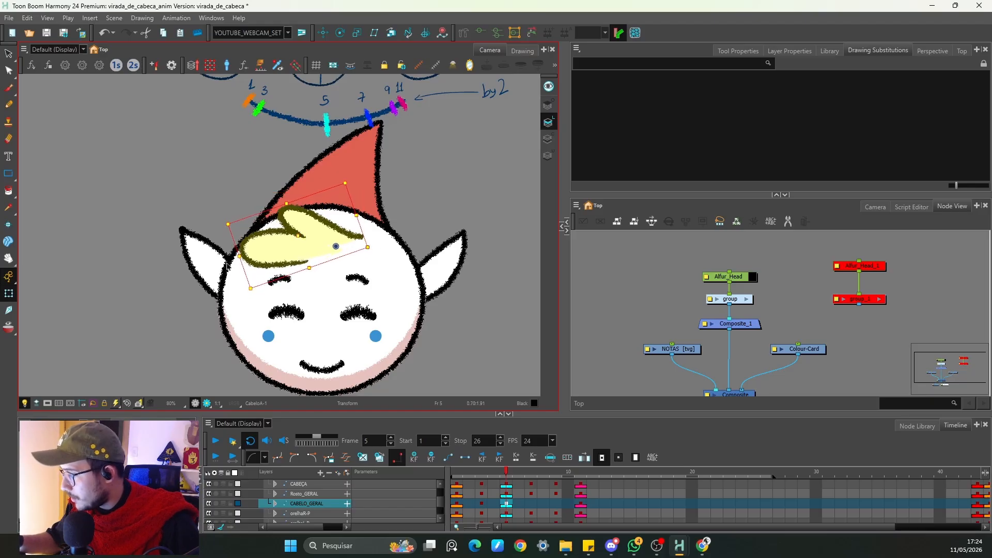
Step: Reshape the hair on frame 5 by dragging its deformer's control points and handles
click(10, 329)
key(2)
key(2)
click(482, 35)
click(469, 153)
key(space)
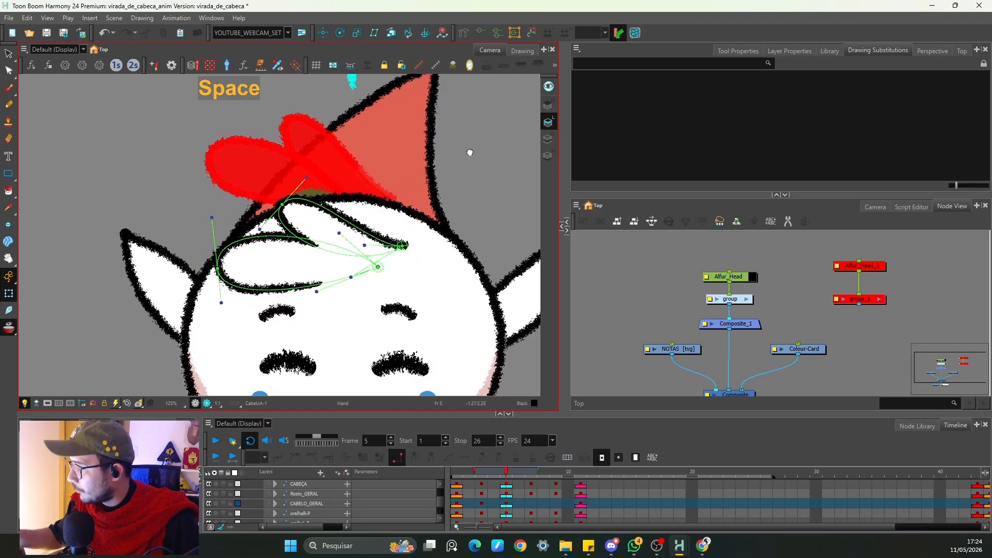
key(2)
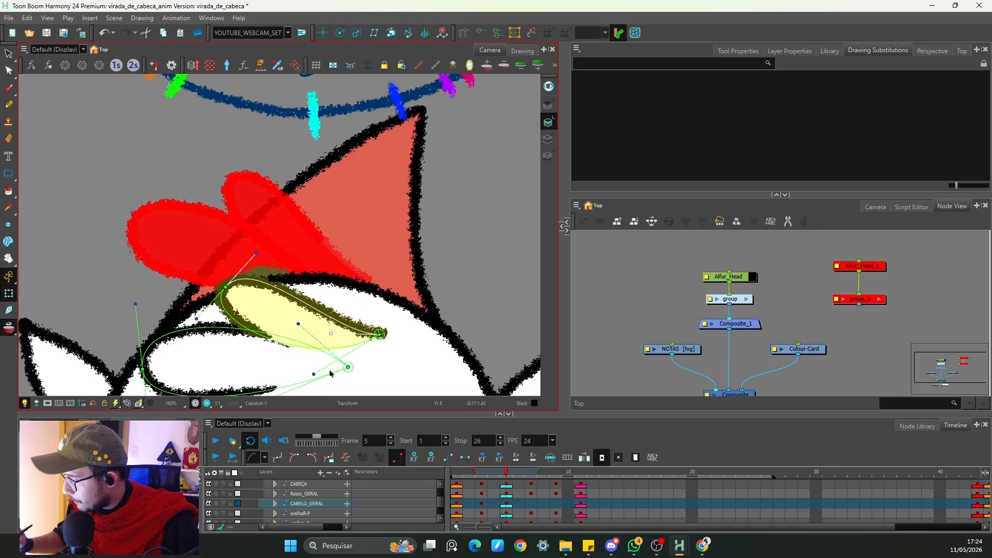
drag(257, 253, 303, 197)
drag(256, 236, 255, 231)
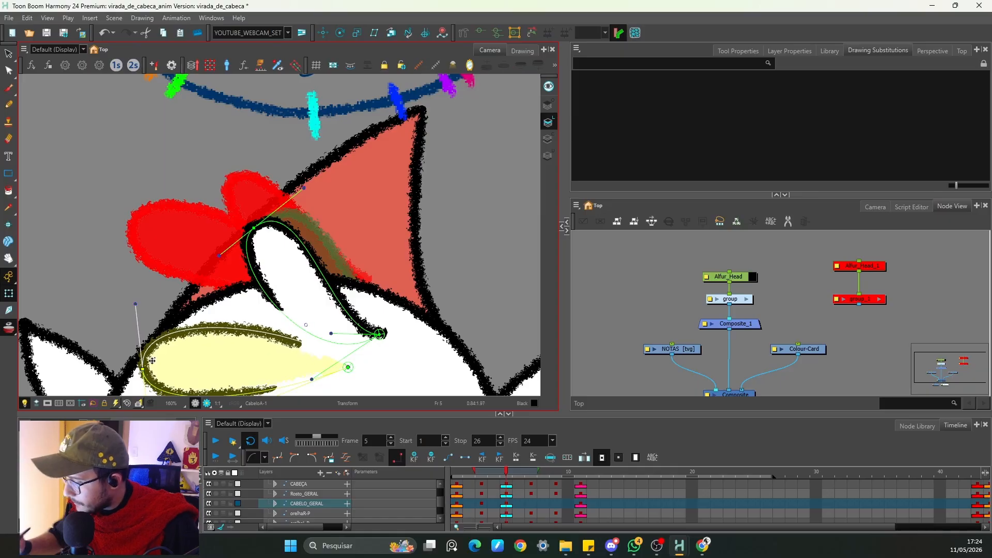
drag(143, 369, 170, 292)
key(2)
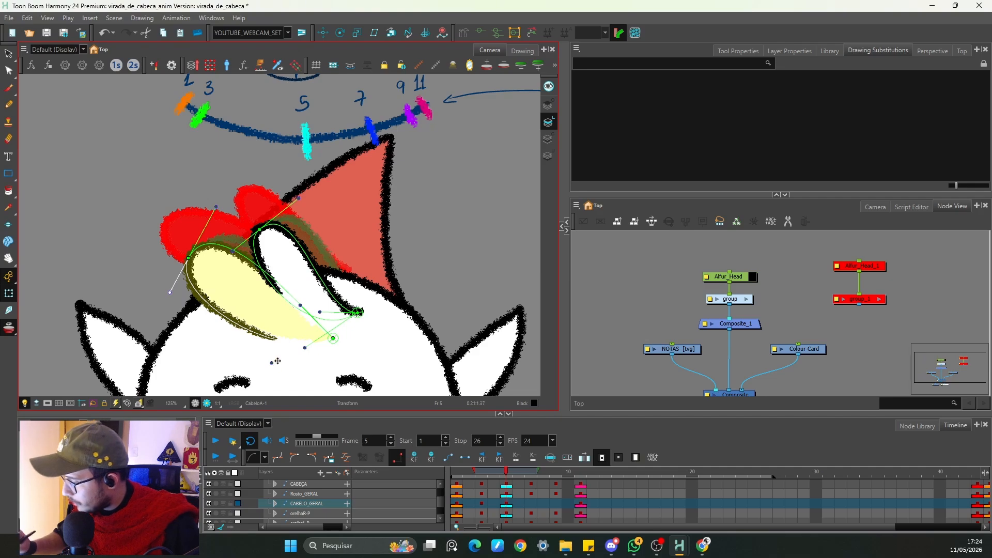
drag(278, 361, 272, 377)
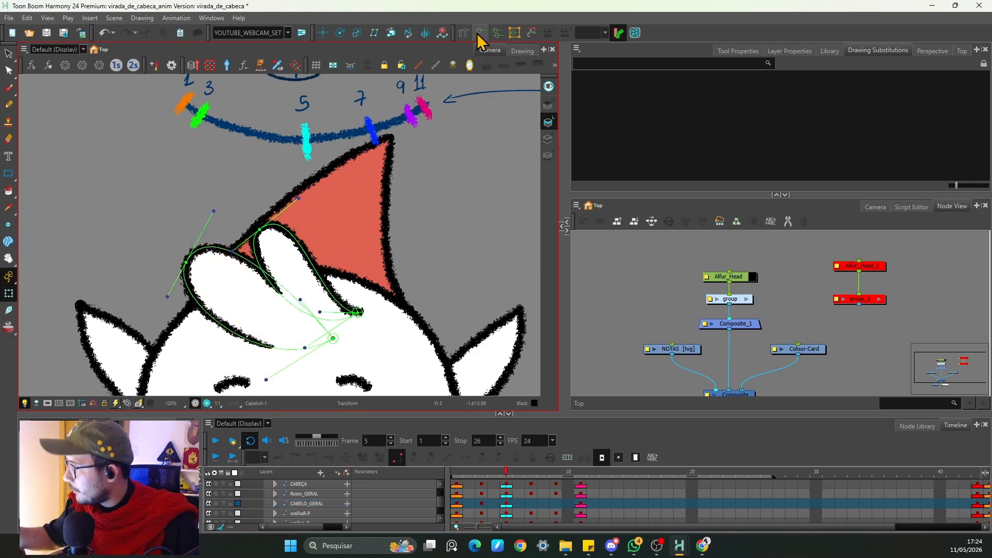
key(2)
key(2)
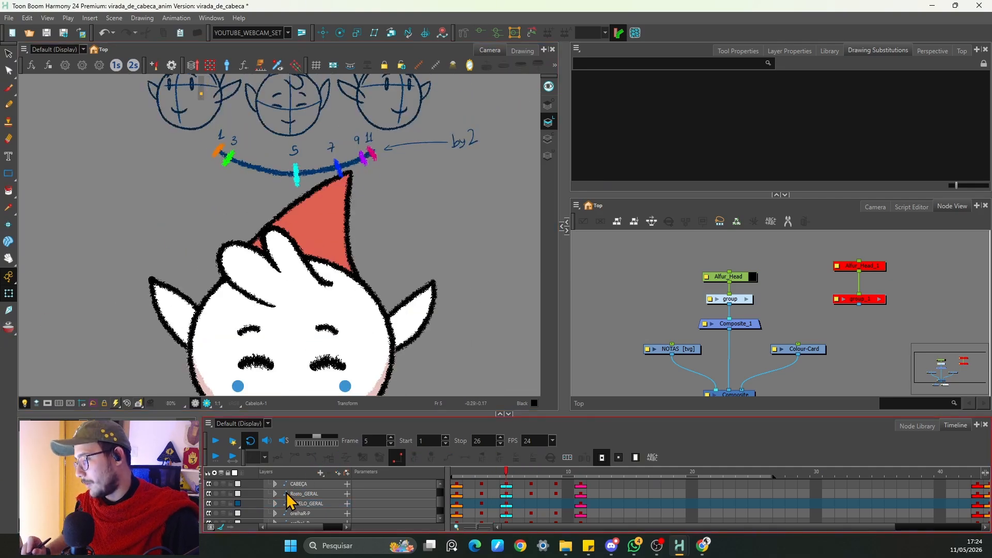
click(297, 503)
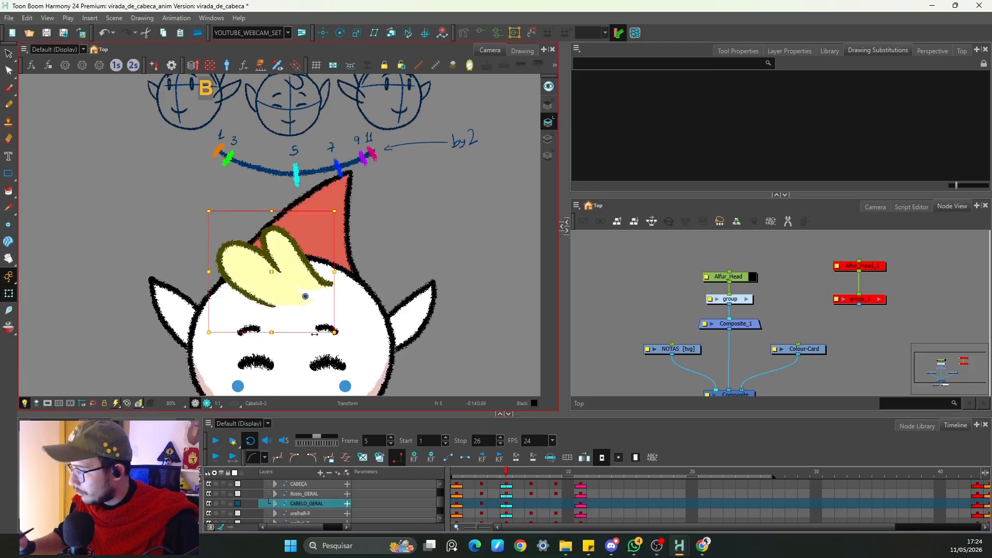
Step: Nudge and slightly rotate the hair drawing on frame 5 to settle it on the head
click(287, 267)
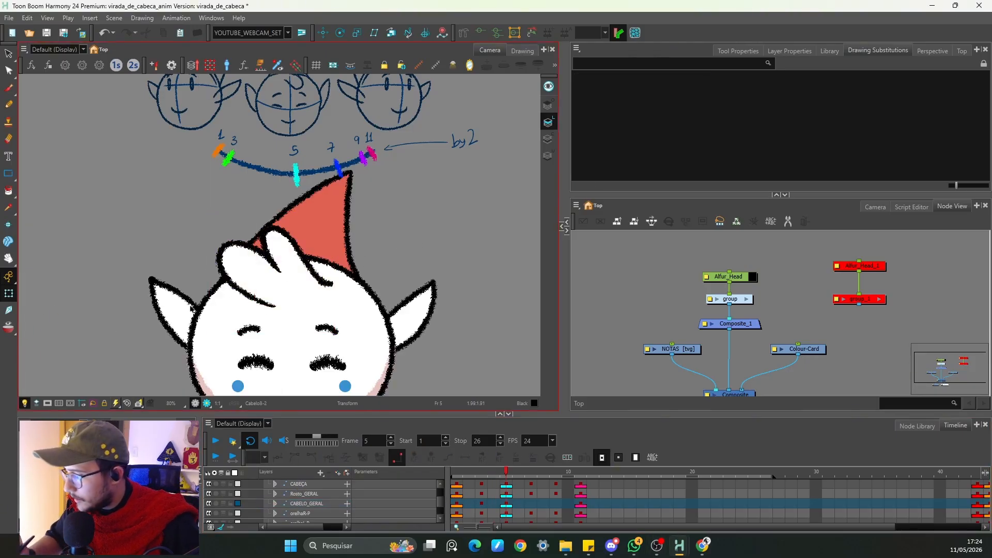
click(8, 327)
key(1)
drag(303, 264, 298, 269)
drag(347, 206, 361, 214)
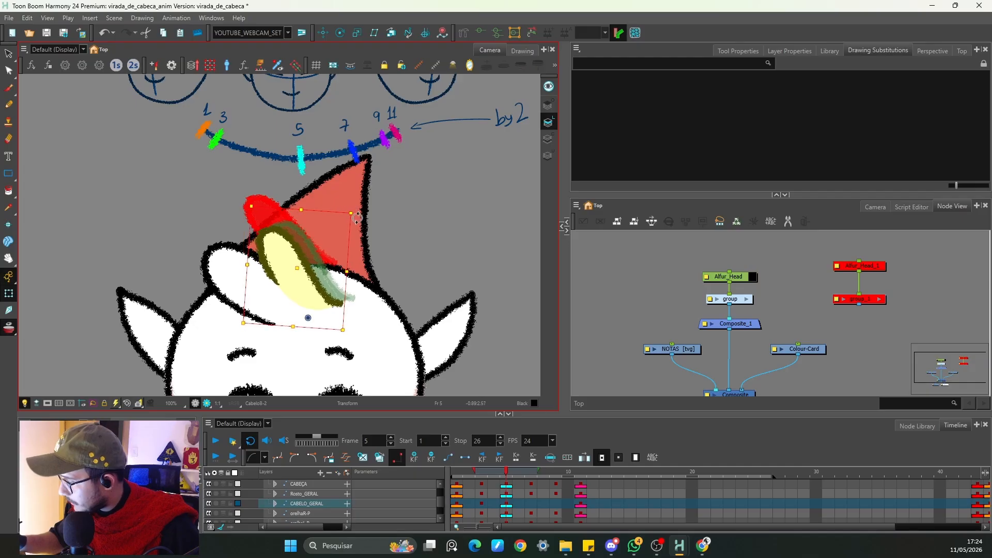
click(385, 235)
click(12, 331)
key(1)
key(1)
key(1)
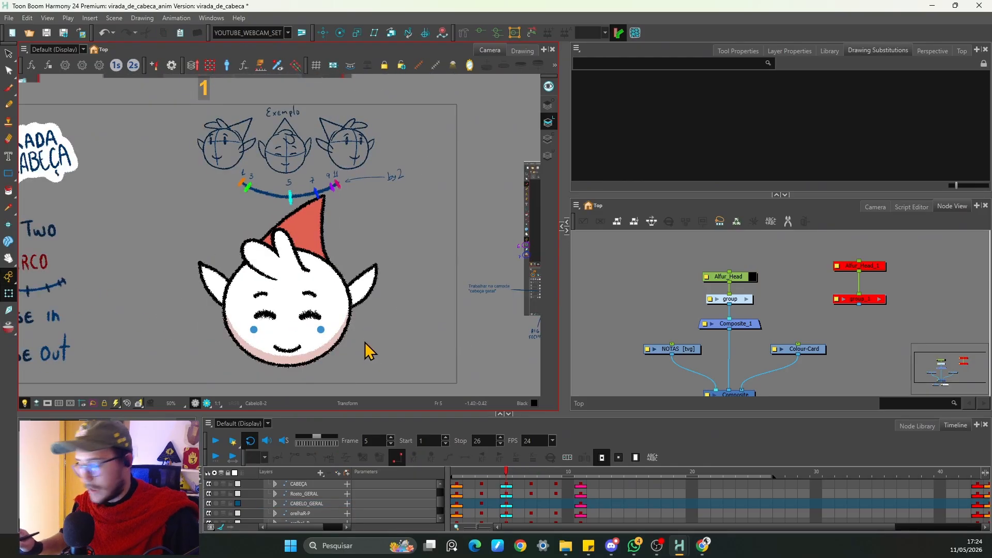
Step: On frame 7, rotate the hair drawing and shift it up onto the head
click(531, 503)
key(2)
key(2)
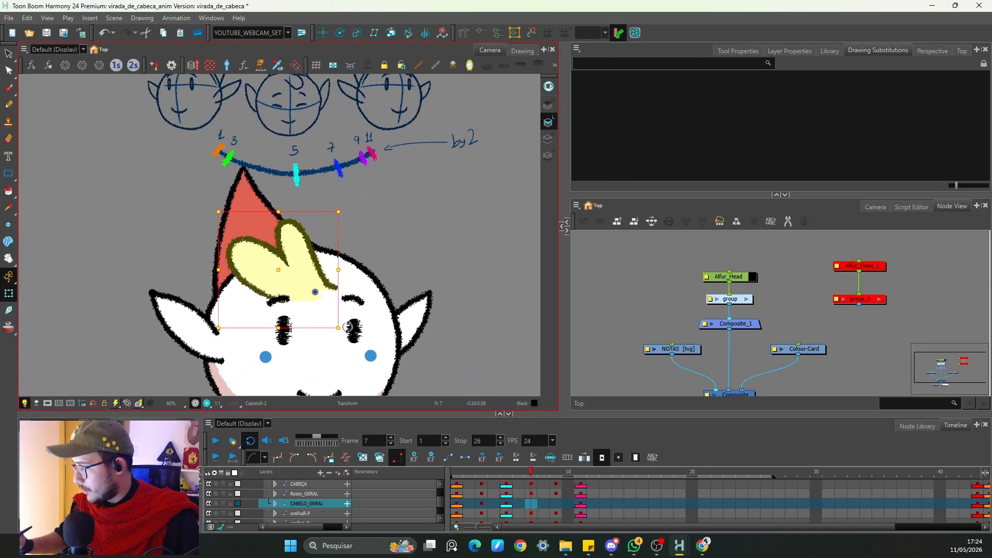
drag(347, 327, 360, 279)
drag(277, 307, 288, 293)
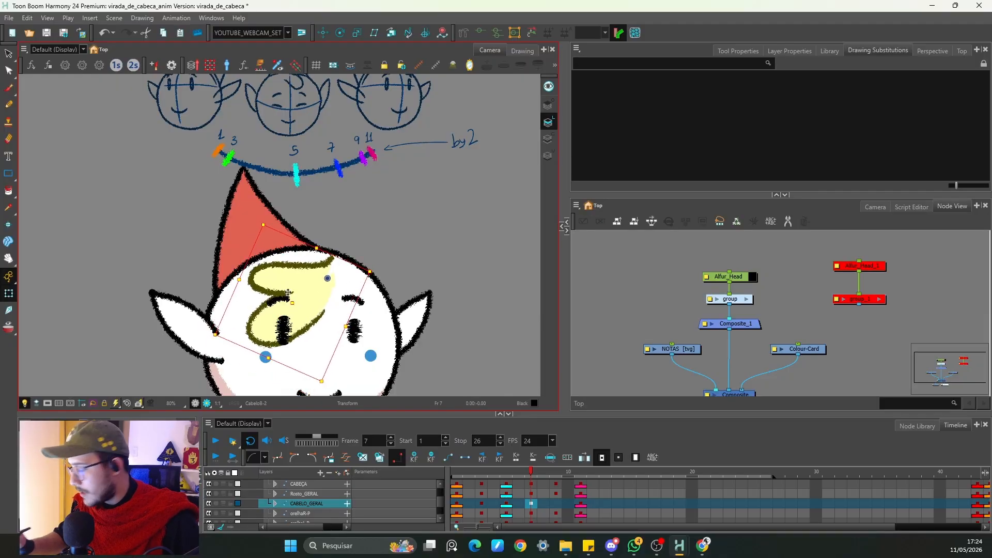
Step: Reshape the frame 7 hair with a deformer by dragging its control points and handles
key(alt+Down)
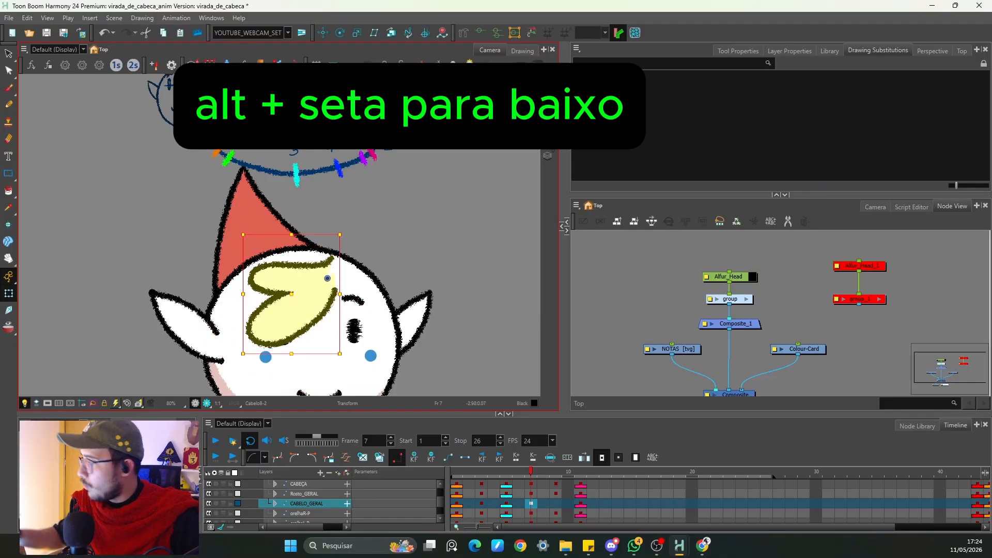
click(480, 31)
click(445, 217)
key(2)
key(2)
drag(236, 303, 259, 276)
key(alt+o)
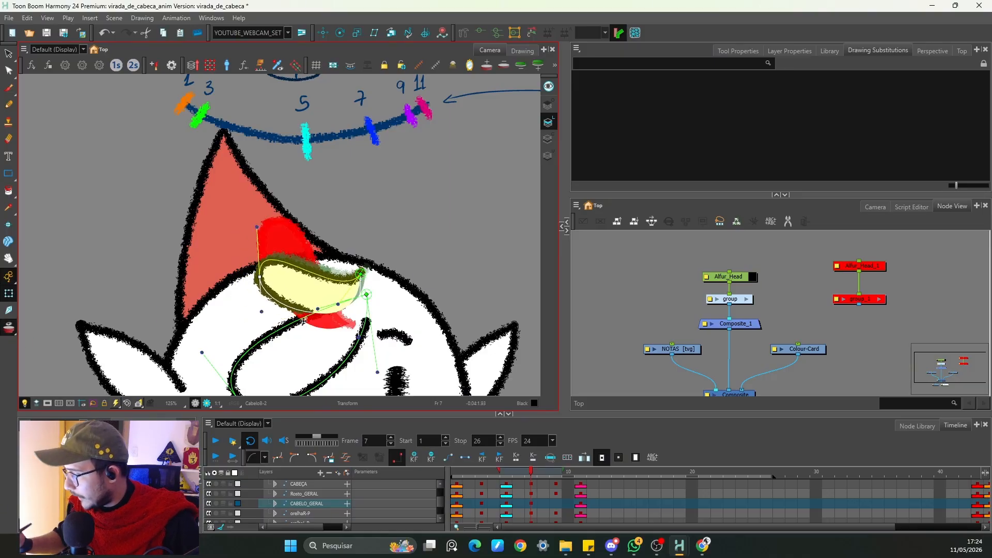
click(340, 306)
drag(360, 337, 338, 290)
click(326, 357)
key(space)
drag(250, 333, 237, 268)
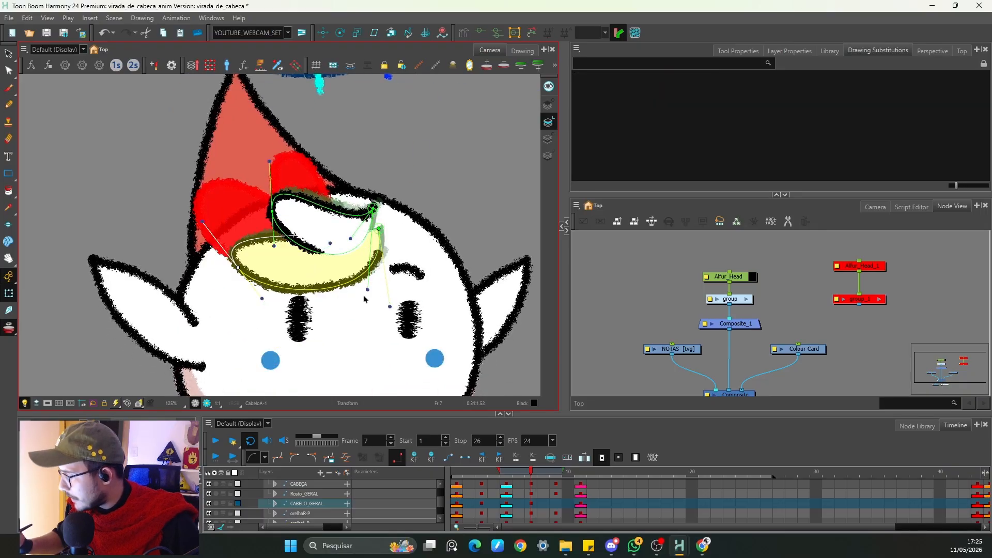
drag(390, 307, 384, 316)
key(Escape)
drag(203, 222, 227, 213)
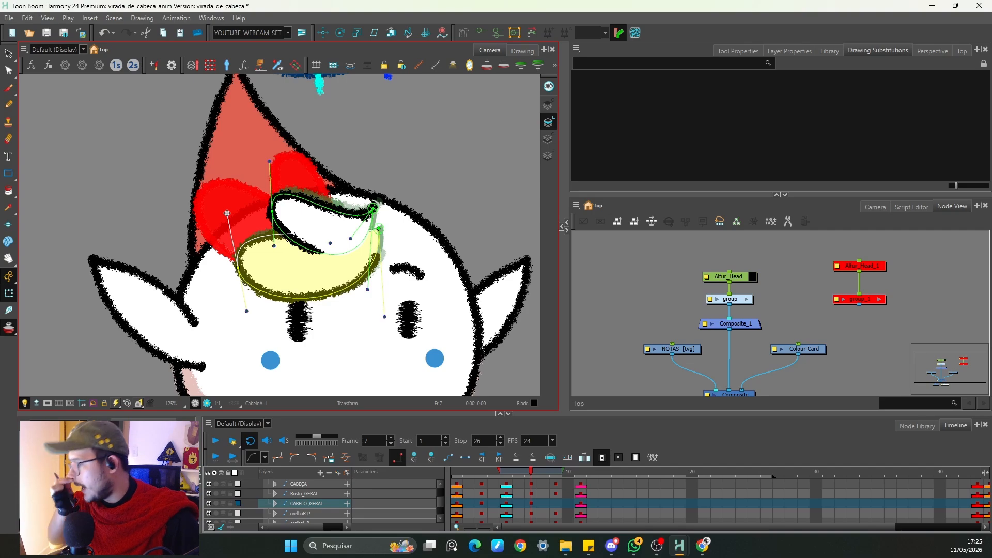
drag(273, 246, 269, 240)
drag(373, 208, 371, 225)
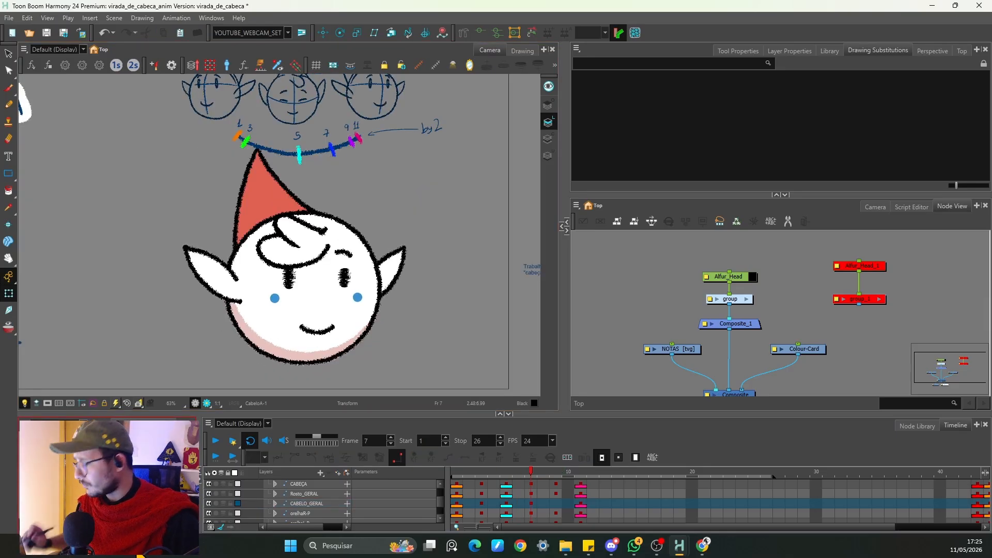
Step: Copy the hair keyframe from frame 11 and paste it onto frame 7
click(581, 503)
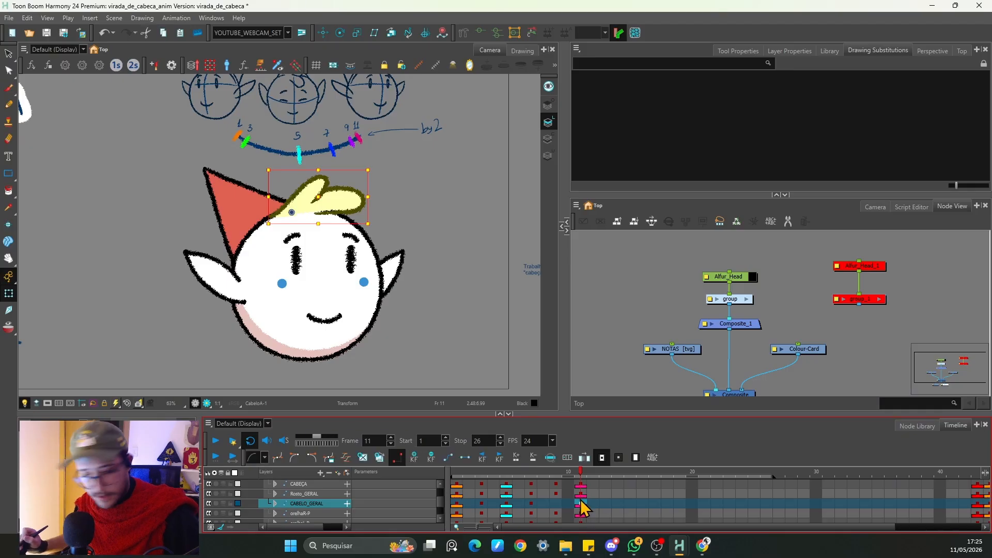
key(ctrl+c)
click(531, 504)
key(ctrl+v)
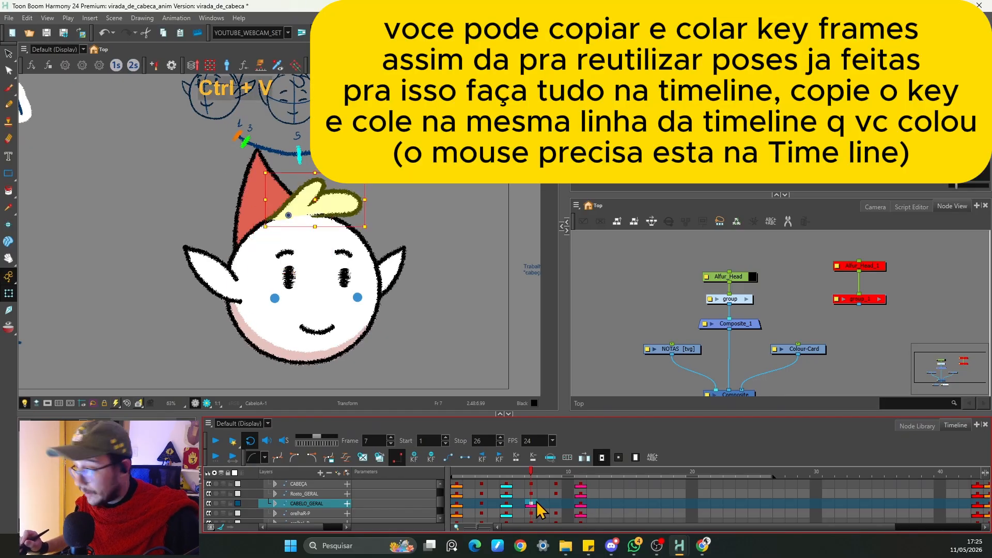
key(2)
drag(394, 226, 380, 263)
drag(333, 208, 352, 213)
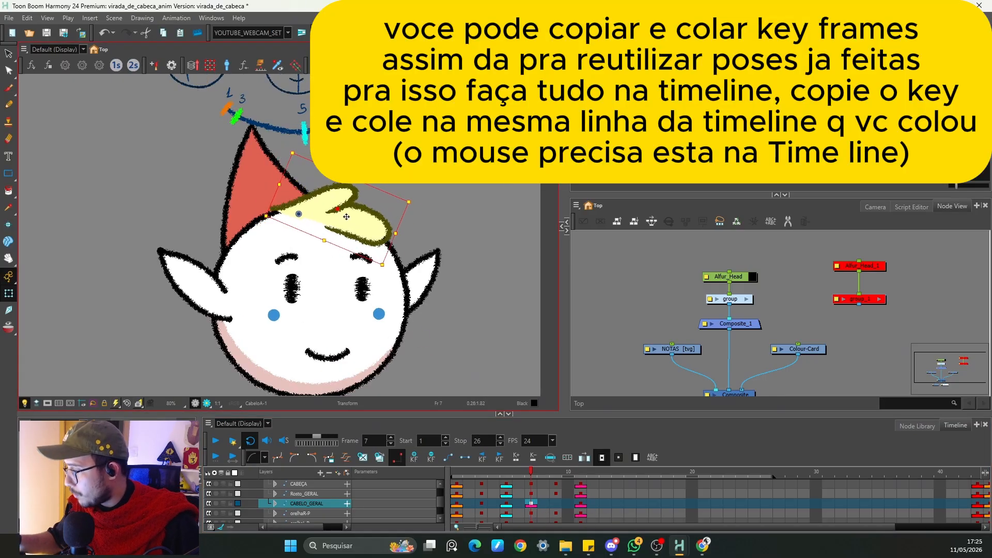
key(ctrl+z)
key(ctrl+z)
key(ctrl+z)
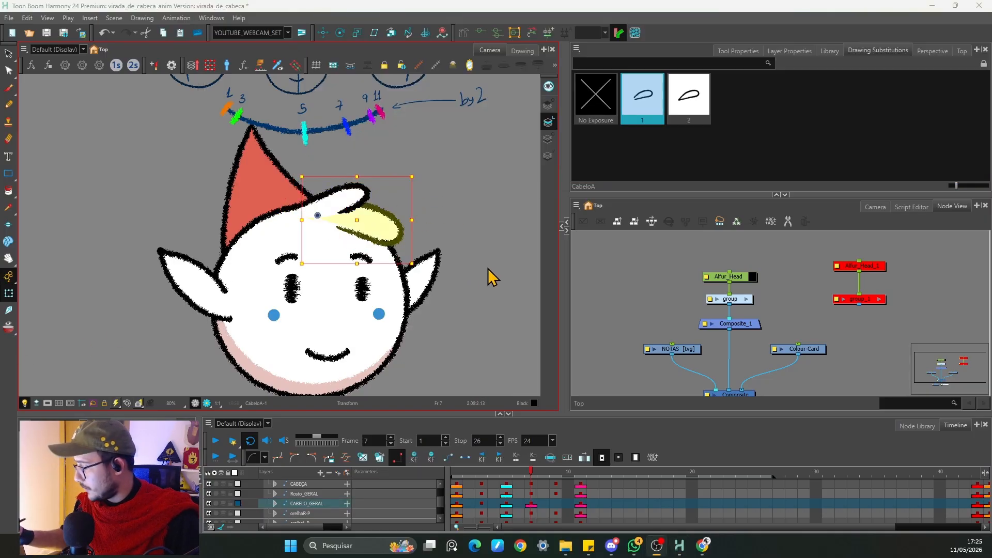
Step: On frame 7, bend the hair with the deformer into a lock hanging down over the forehead
click(450, 295)
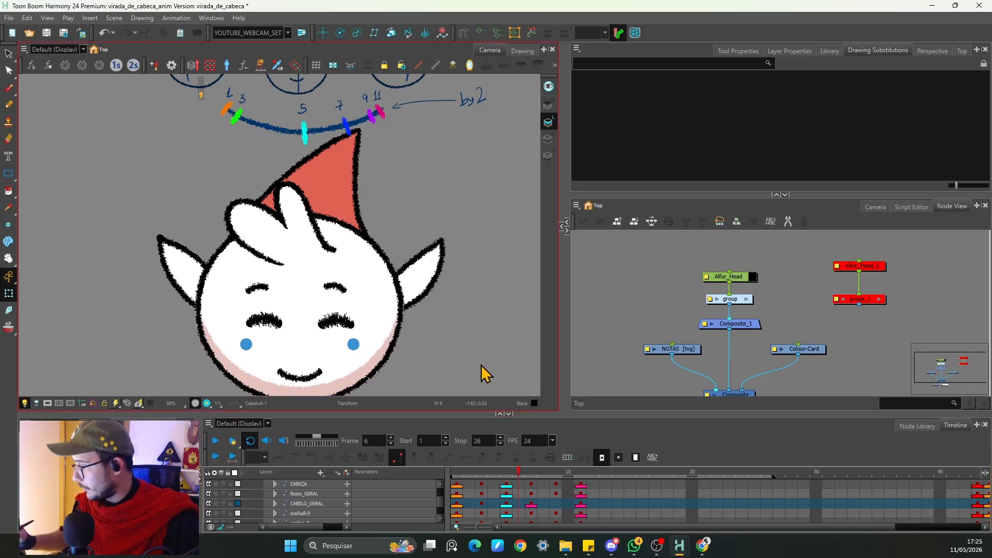
key(.)
scroll(364, 225, up, 1)
click(437, 259)
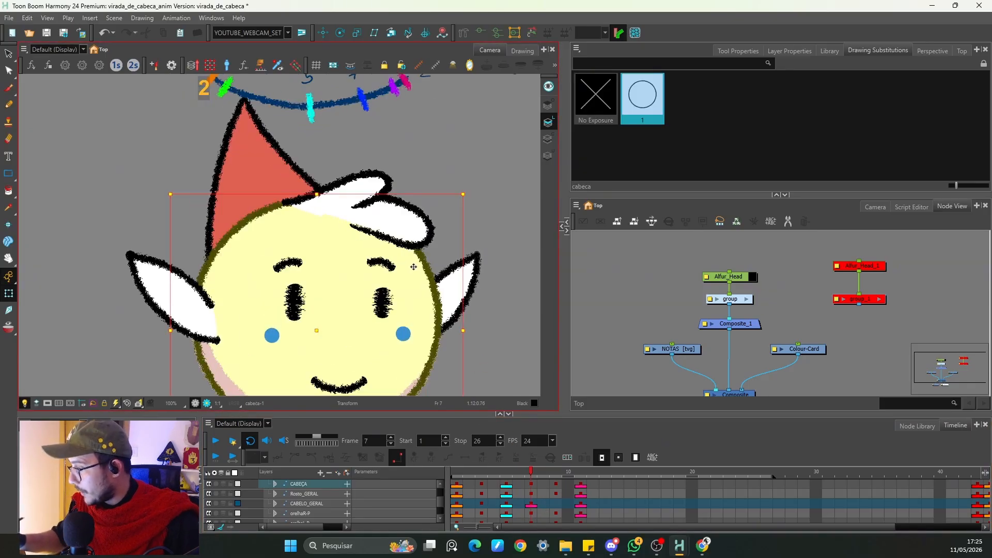
click(430, 237)
click(476, 37)
drag(430, 242, 376, 278)
drag(385, 237, 427, 257)
drag(374, 278, 345, 301)
drag(401, 280, 400, 285)
drag(344, 298, 340, 302)
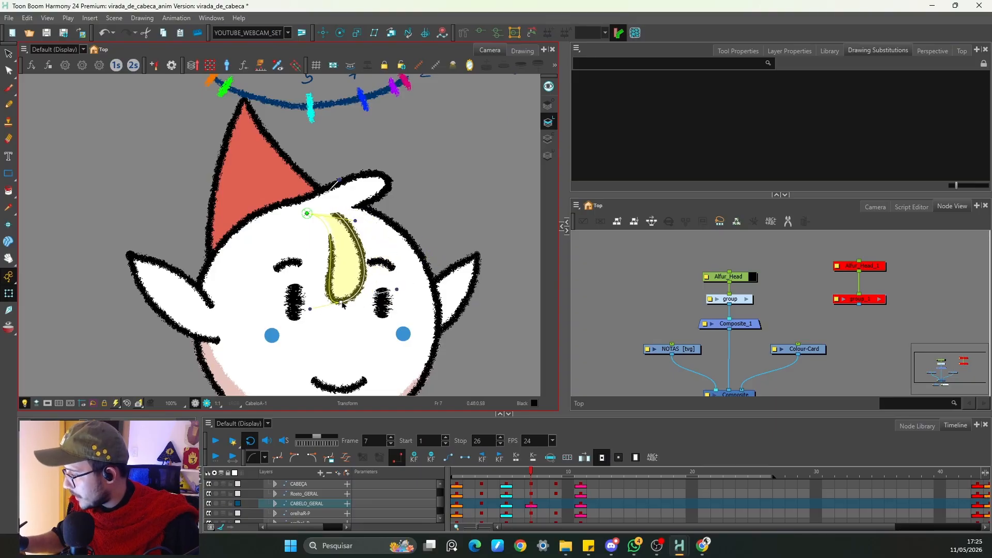
drag(355, 221, 347, 224)
drag(339, 180, 389, 224)
click(383, 182)
Step: Refine the frame 7 hair lock's curve by adjusting its deformer points and handles, then step between frames 6 and 7
click(481, 33)
drag(321, 199, 343, 177)
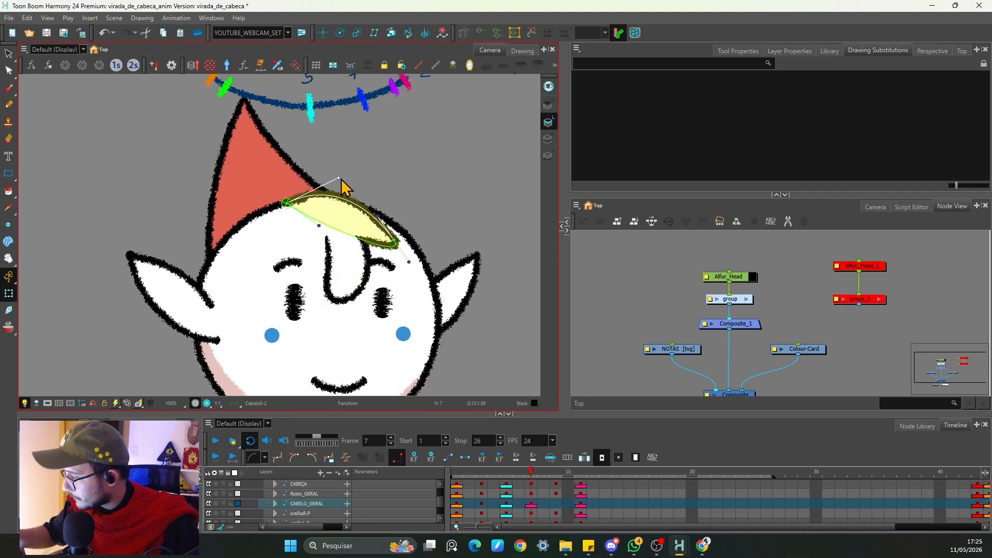
drag(387, 222, 387, 277)
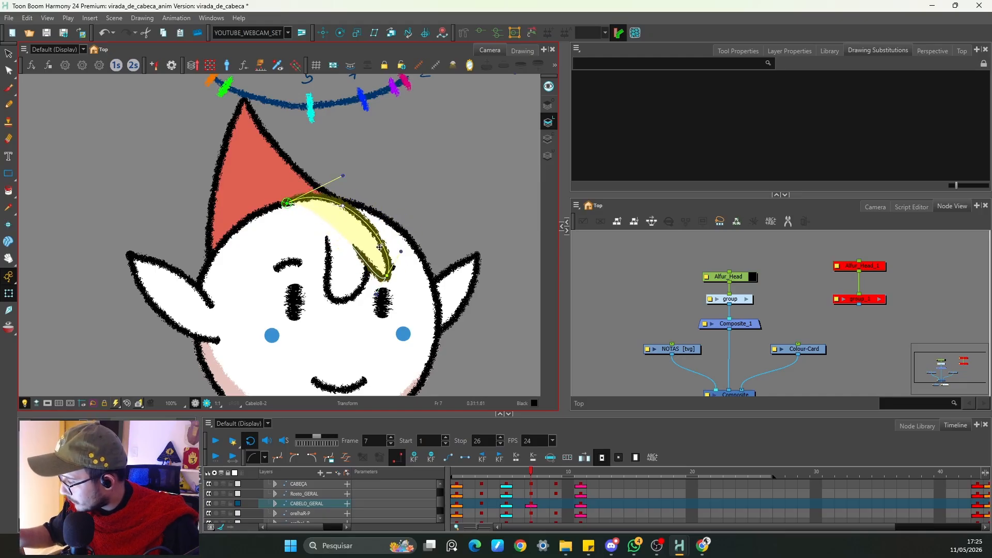
click(385, 281)
drag(376, 299, 415, 263)
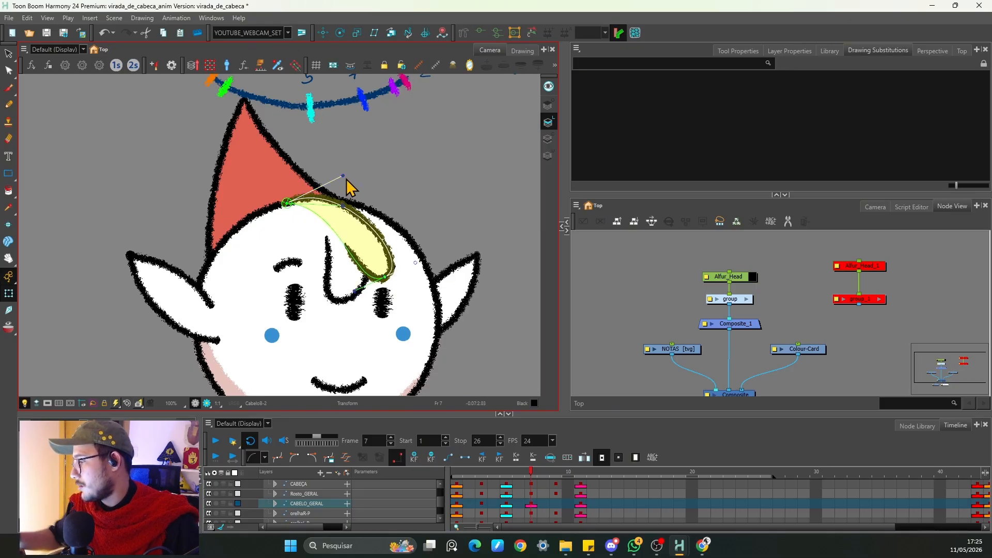
drag(343, 176, 363, 173)
drag(343, 206, 346, 201)
drag(386, 275, 388, 273)
click(443, 191)
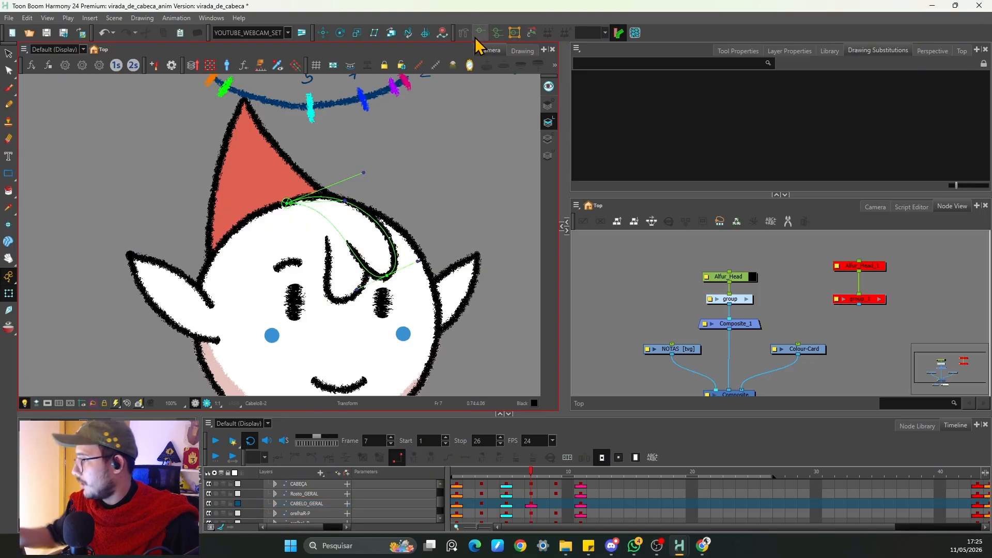
click(479, 33)
key(2)
key(2)
key(2)
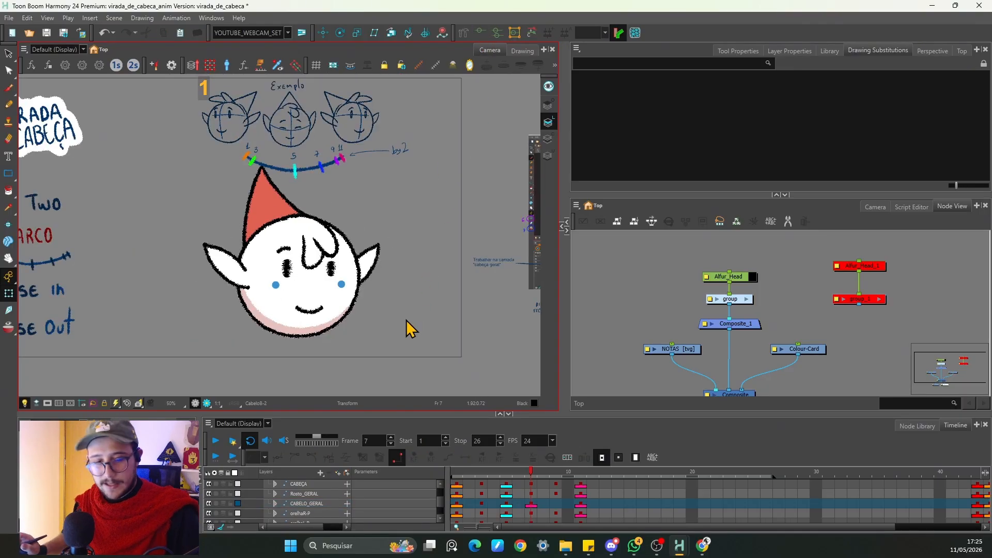
key(comma)
key(period)
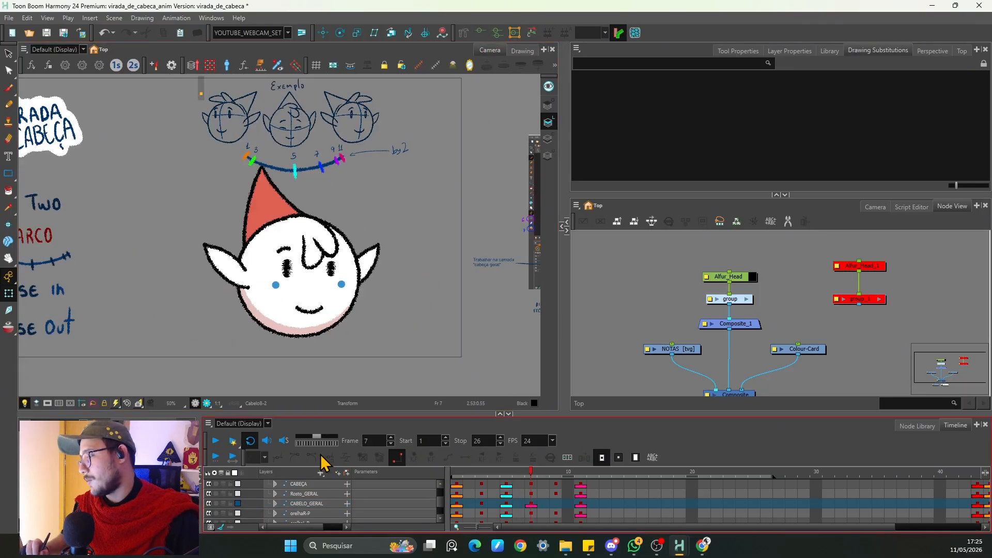
Step: Copy the hair keyframe from frame 11 and paste it onto frame 9
click(531, 504)
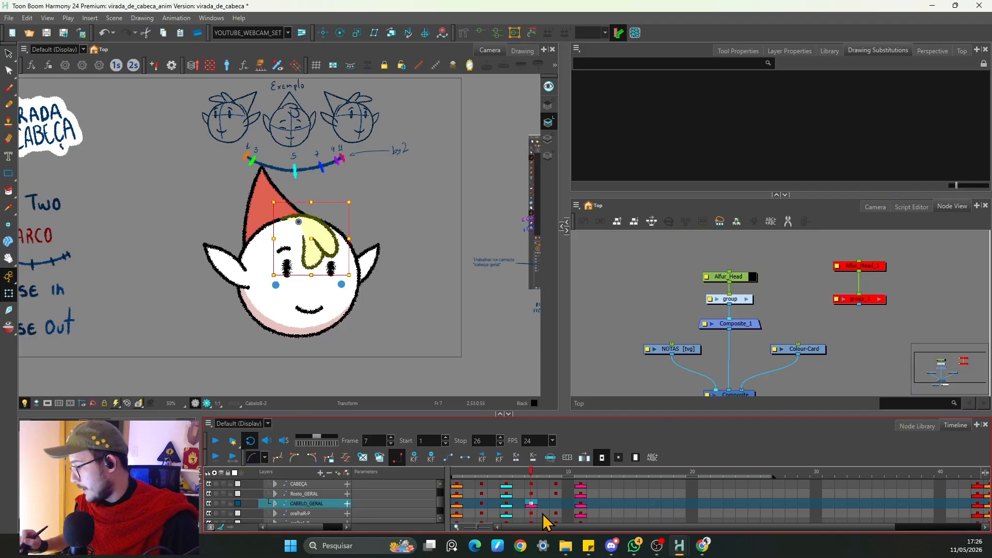
click(568, 504)
click(581, 505)
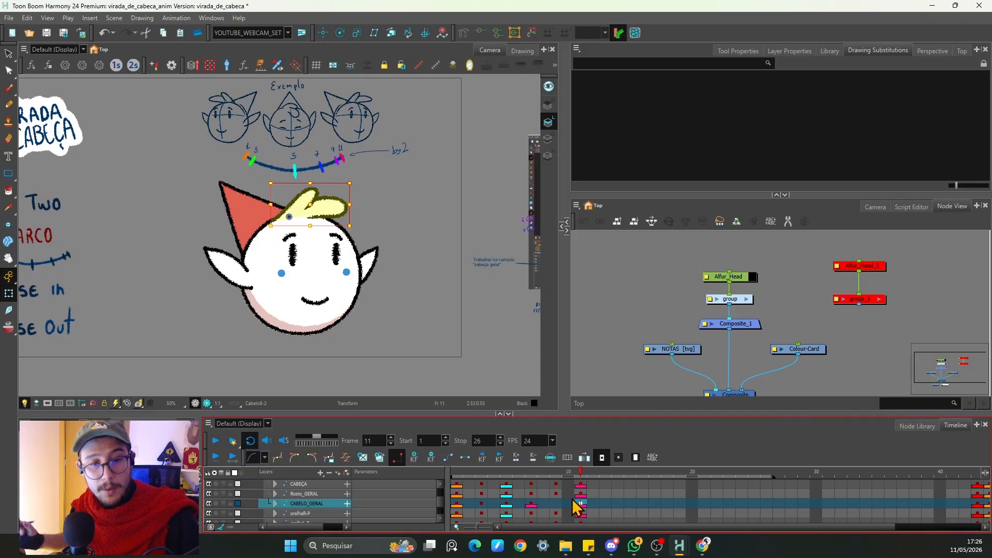
key(ctrl+c)
click(557, 505)
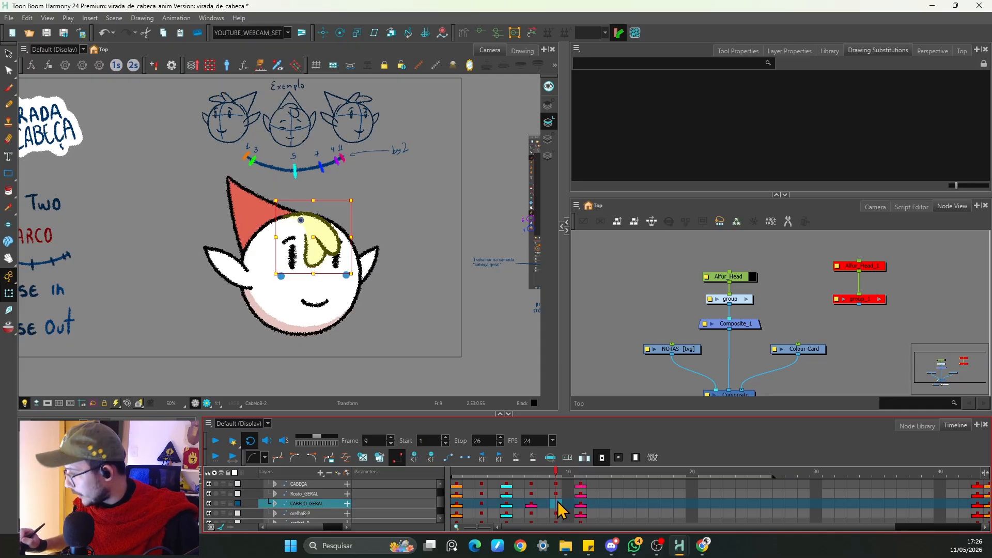
key(ctrl+v)
Step: On frame 9, start bending the hair's tip downward with the deformer
key(2)
key(2)
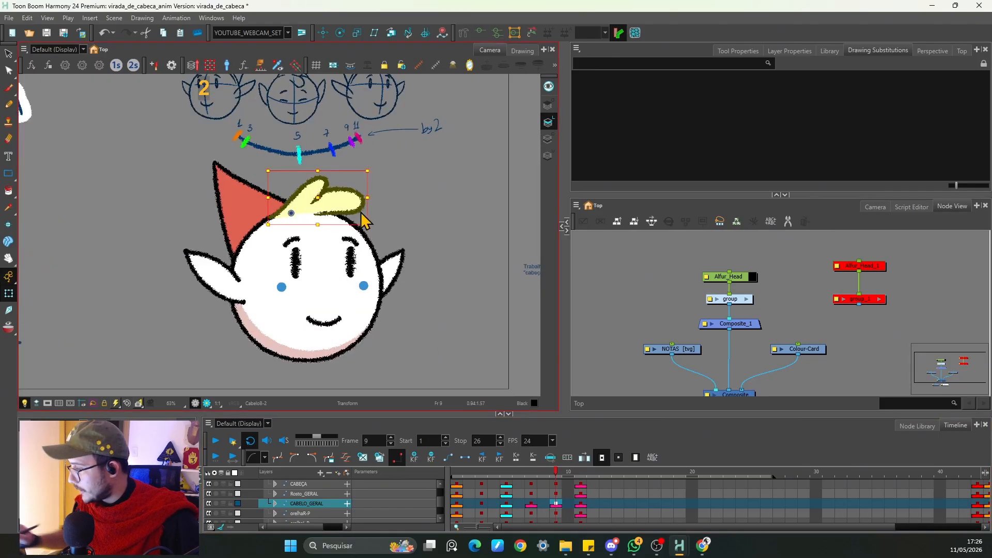
key(space)
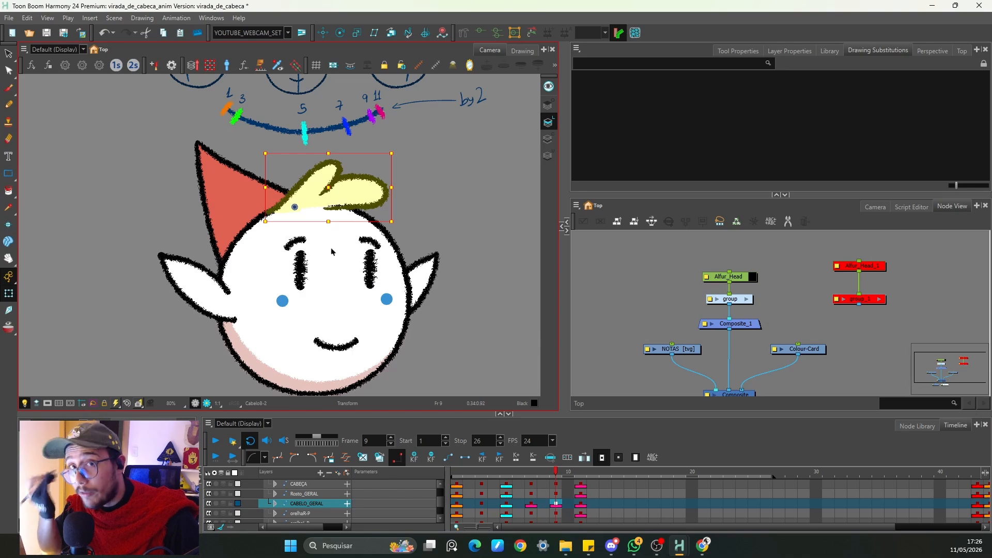
click(477, 31)
key(space)
drag(436, 215, 403, 263)
key(2)
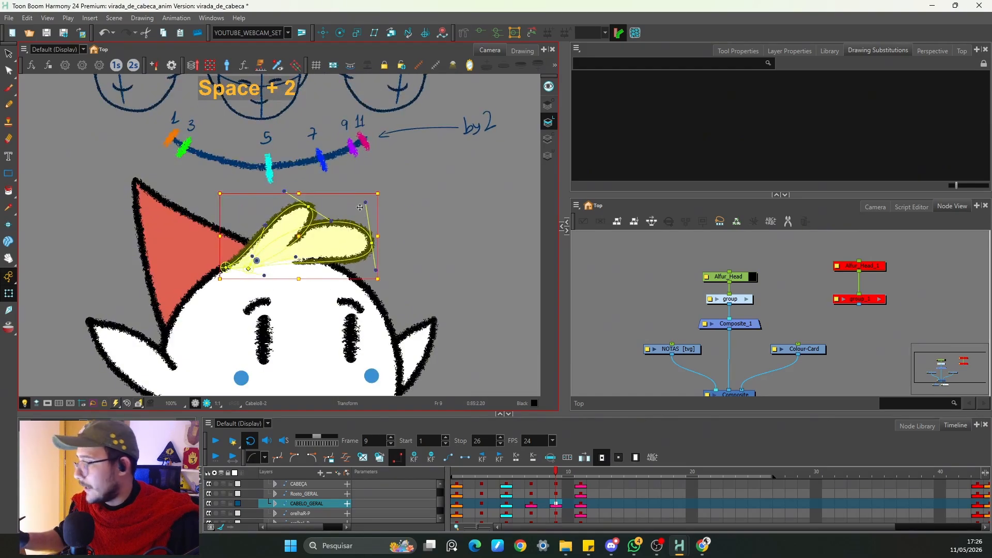
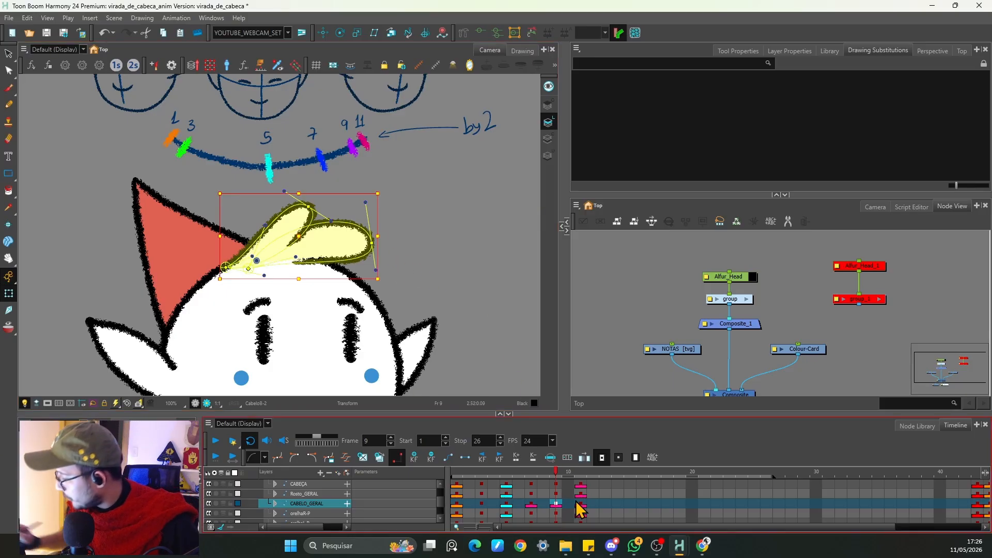
Step: On frame 9, bend the hair locks with the deformer so the front lock stands upright
click(577, 477)
click(555, 478)
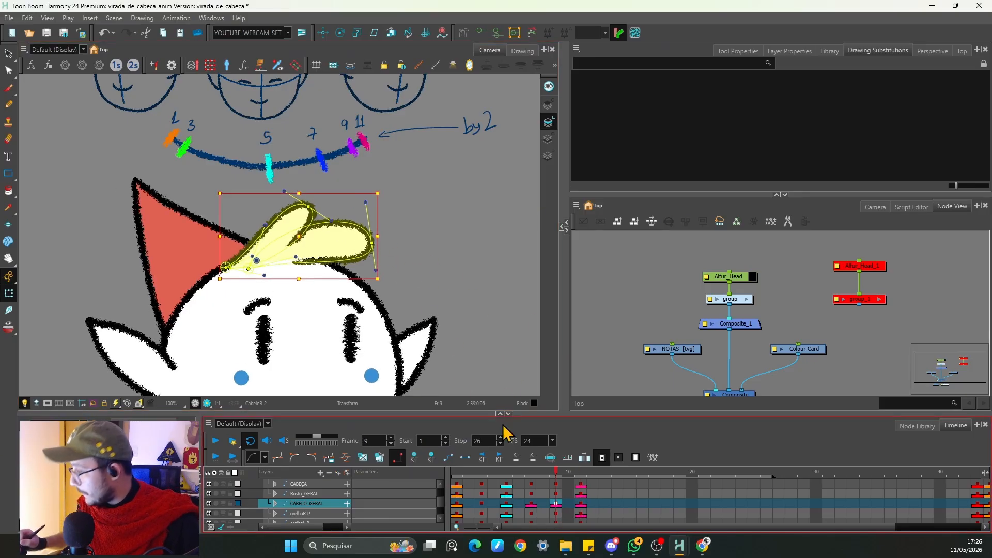
drag(330, 223, 293, 226)
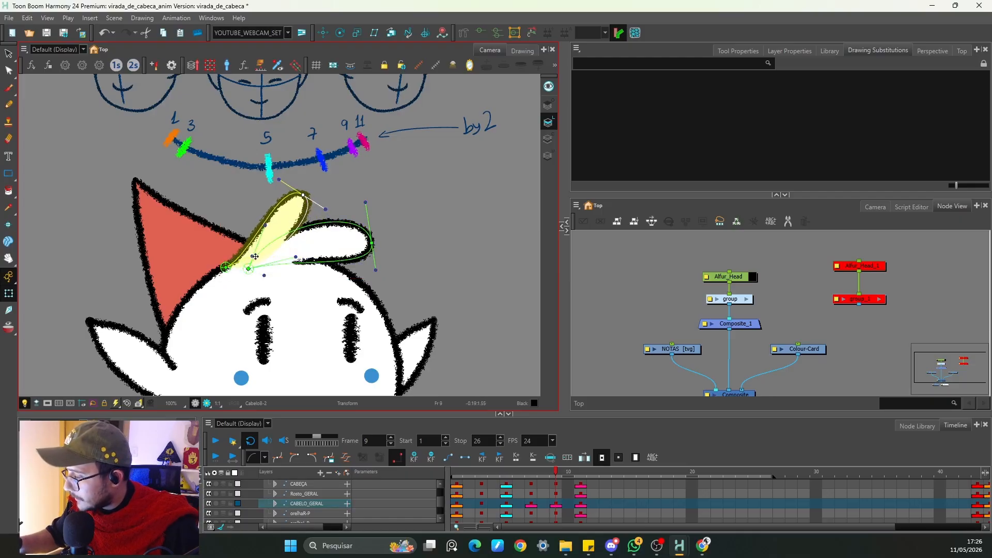
drag(254, 256, 257, 247)
drag(278, 182, 301, 192)
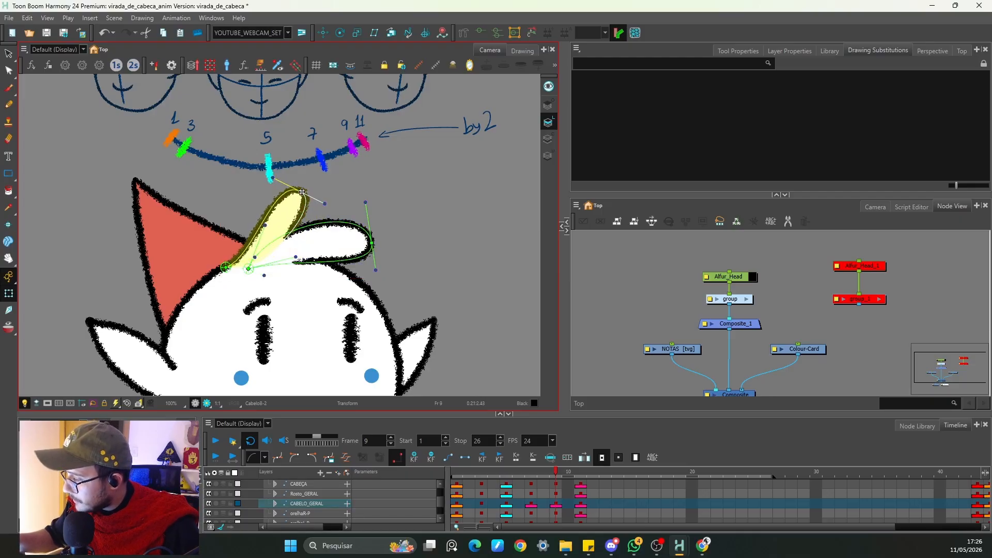
drag(371, 243, 367, 218)
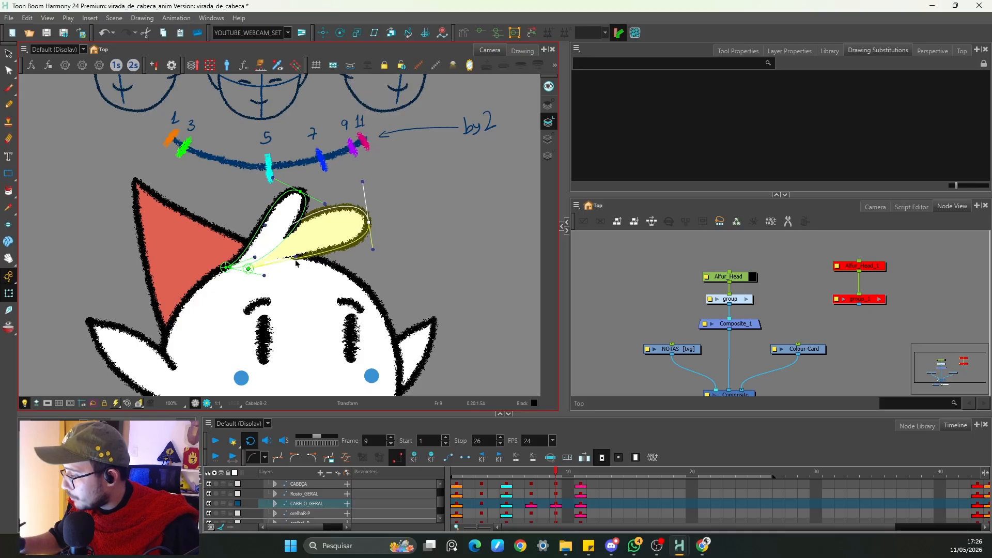
Step: Step back and forth through frames 3 to 11 to review the hair's follow-through
click(475, 35)
key(1)
key(1)
key(period)
key(period)
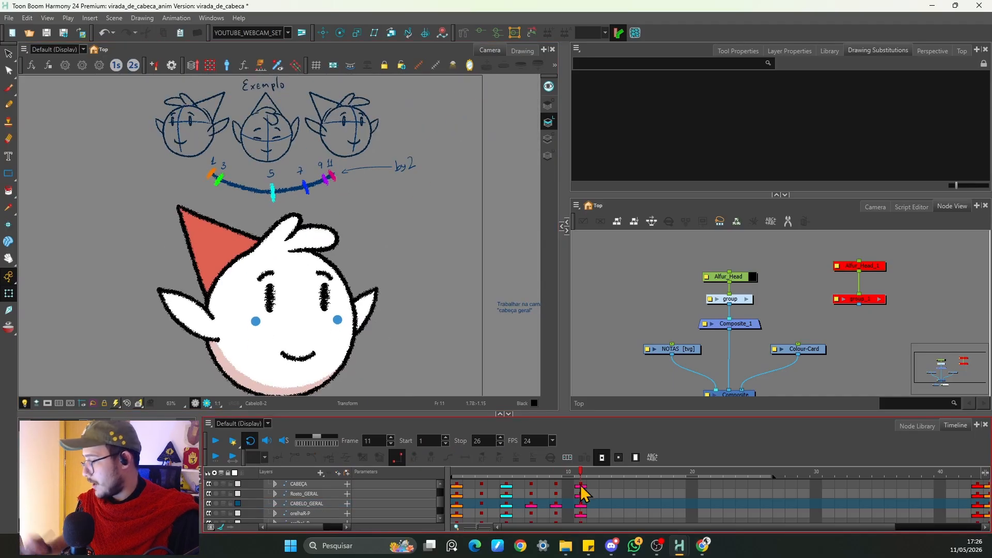
click(580, 503)
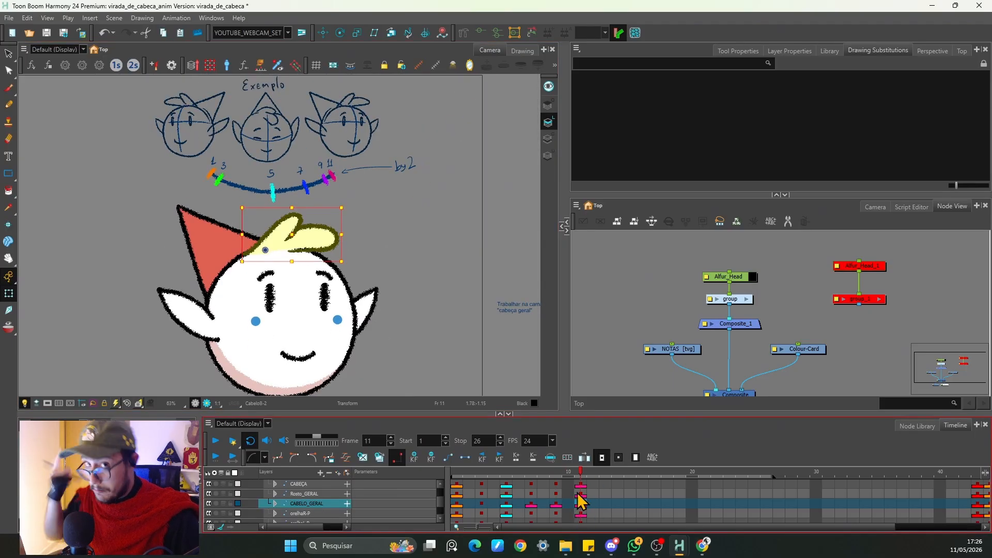
key(comma)
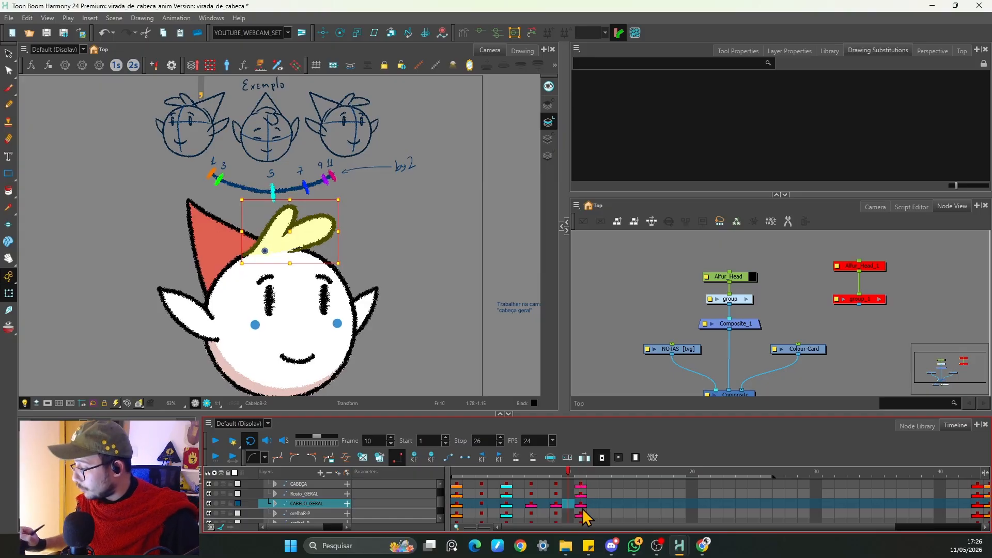
key(comma)
key(comma)
key(comma)
key(comma)
key(comma)
key(comma)
key(comma)
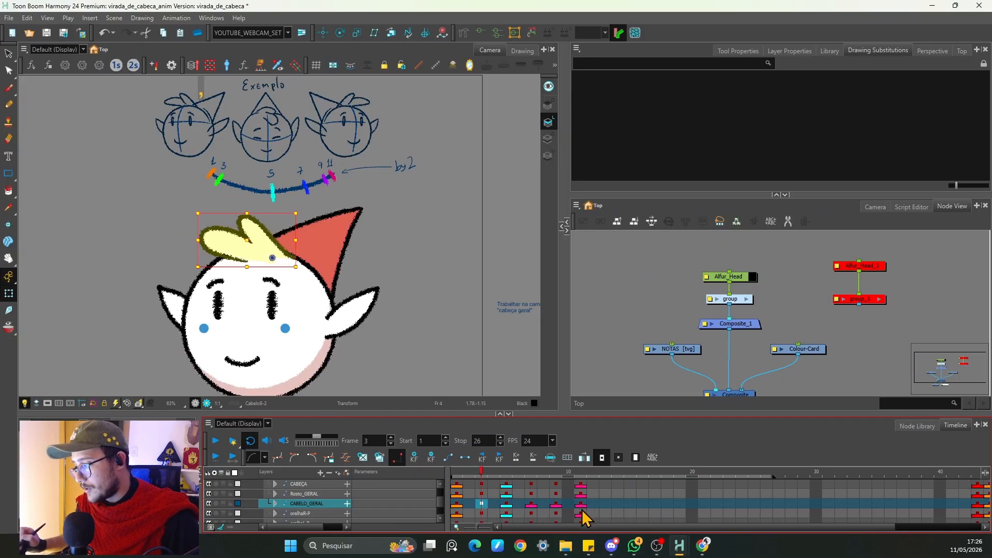
key(period)
key(period)
key(period)
key(period)
key(period)
key(period)
key(period)
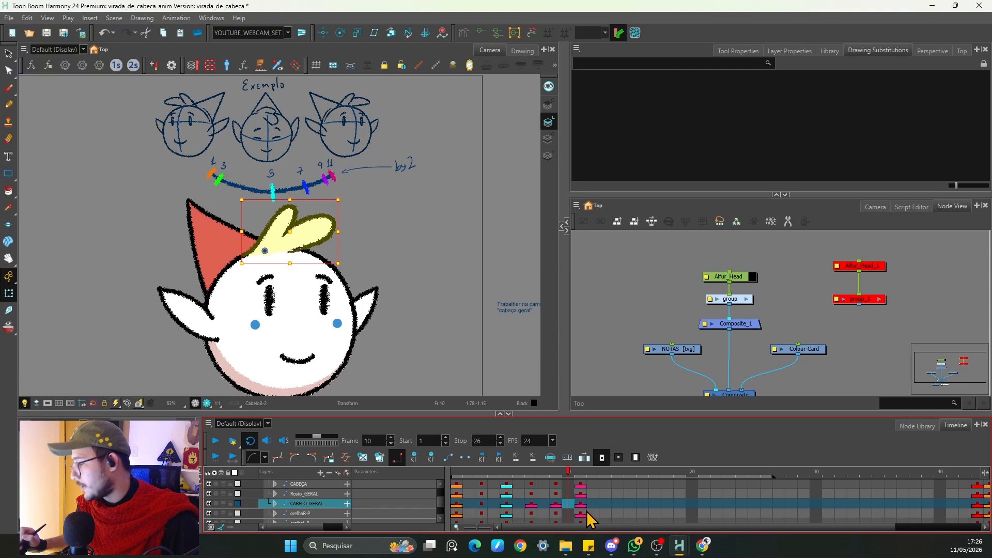
key(period)
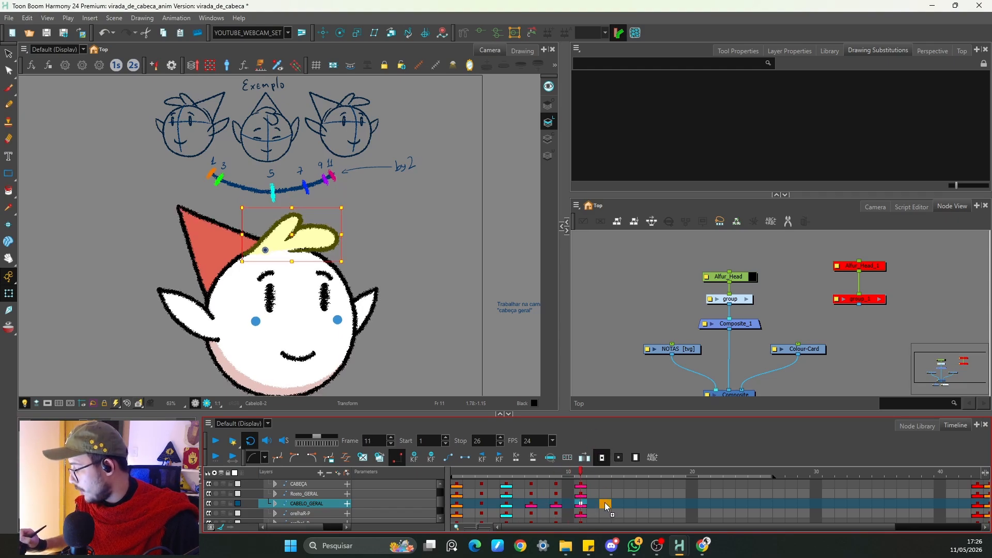
Step: Copy the hair keyframe onto frame 13 and paste it back onto frame 11
drag(602, 503, 602, 503)
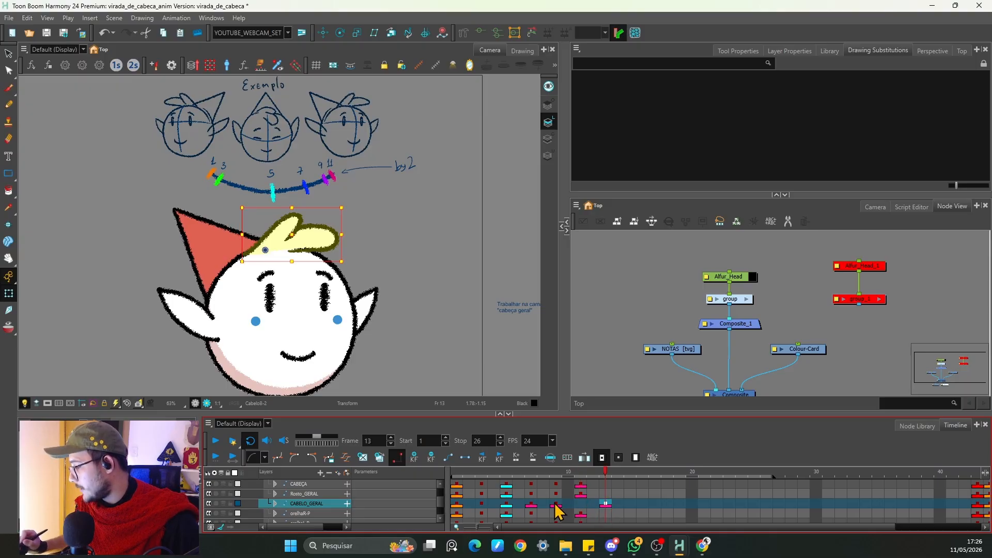
click(553, 503)
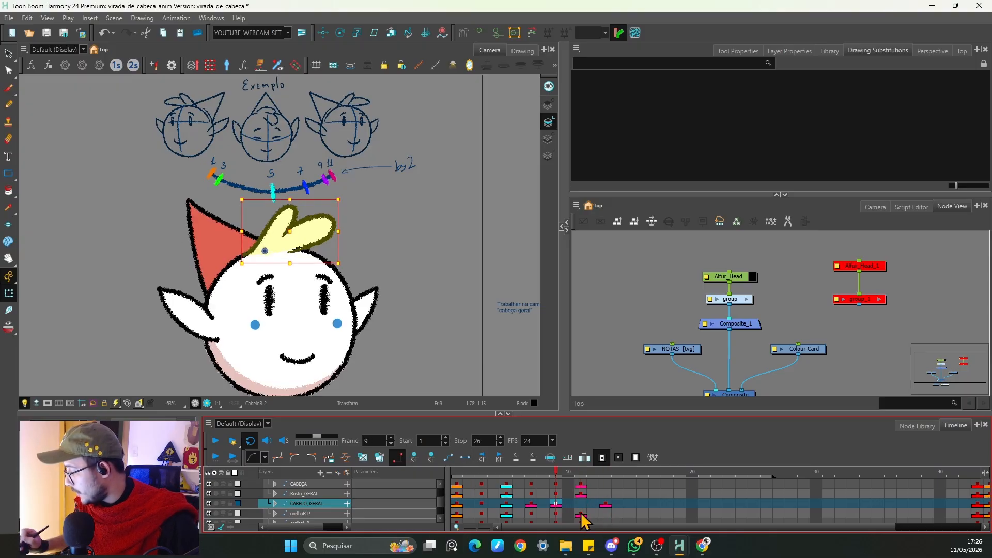
key(period)
key(period)
key(period)
key(period)
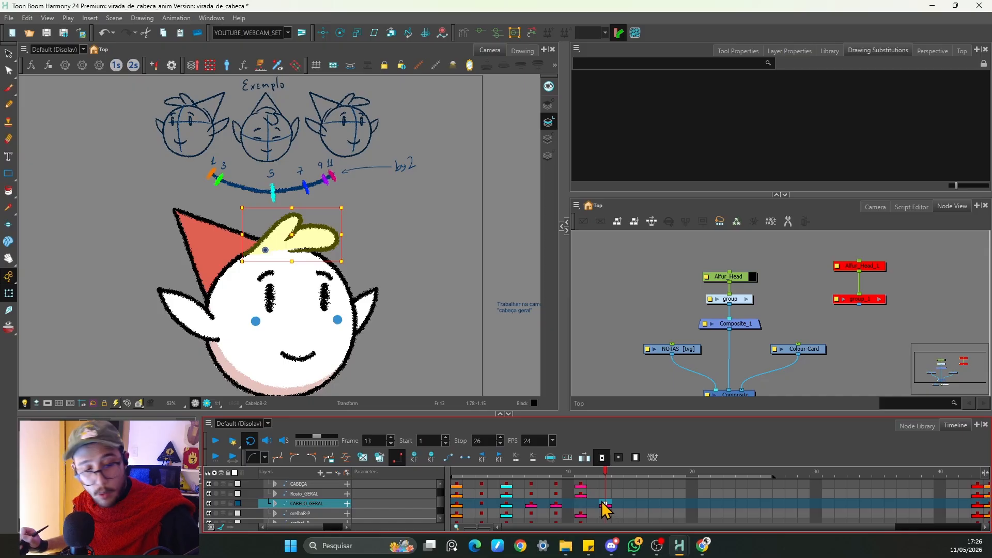
key(ctrl+c)
click(580, 504)
key(ctrl+v)
Step: On frame 11, zoom in and reshape the back hair lock with its deformer points
key(2)
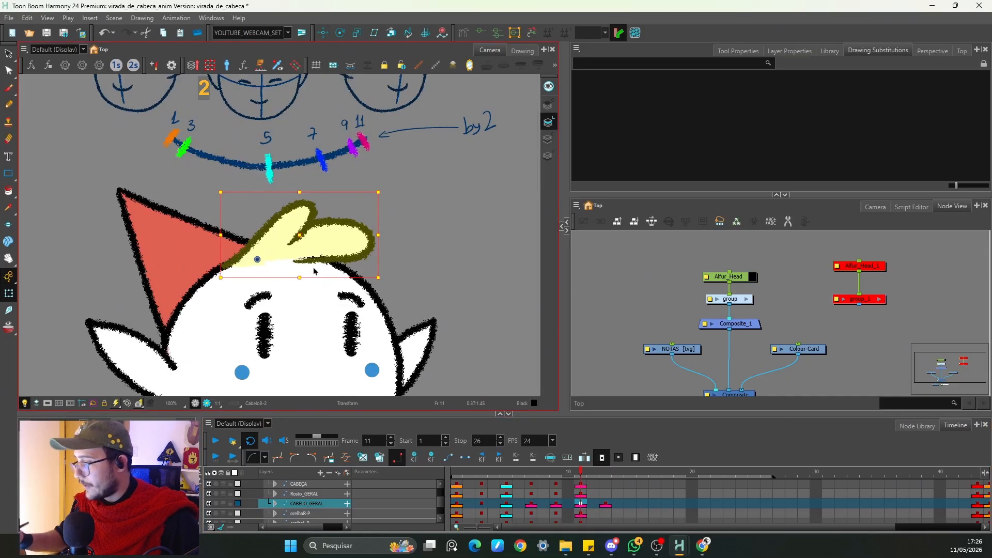
key(2)
key(2)
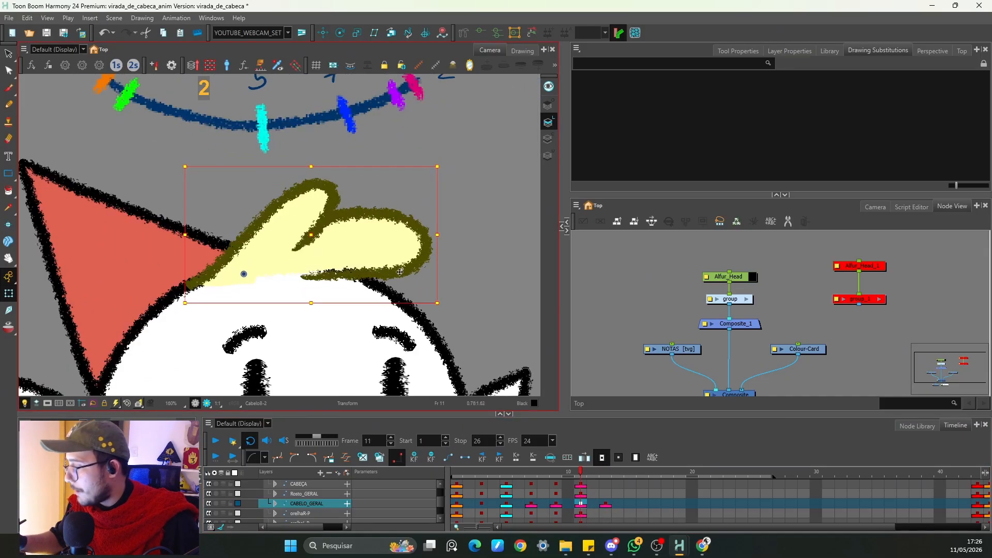
click(403, 251)
click(478, 34)
drag(433, 246, 425, 261)
drag(414, 195, 420, 195)
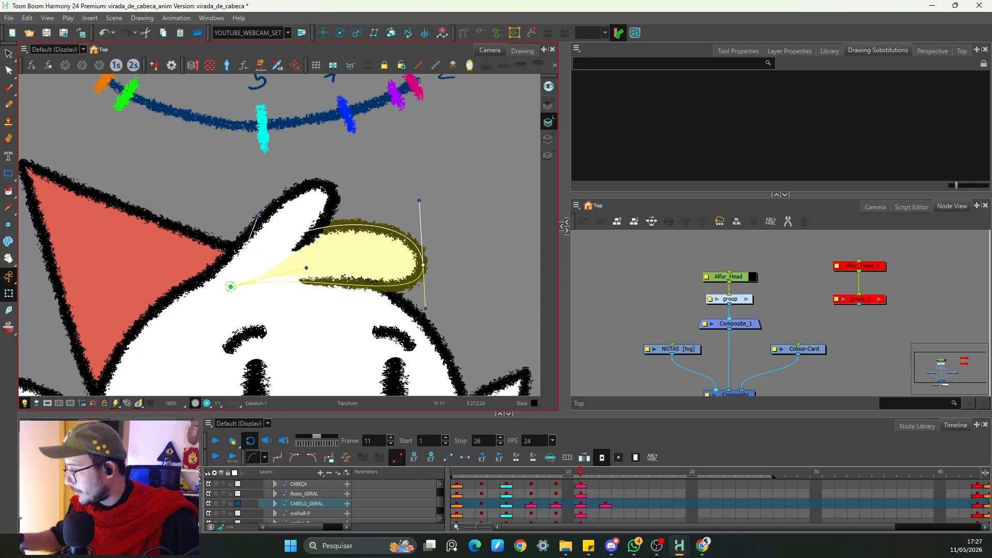
Step: On frame 11, bend the front hair lock up and to the left with its deformer
click(327, 201)
click(481, 33)
drag(328, 188, 336, 198)
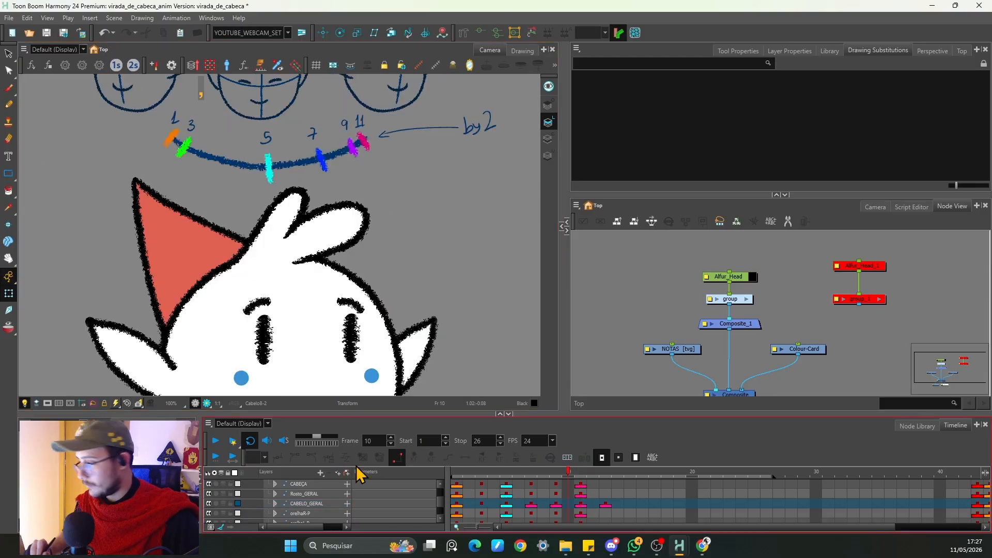
Step: Step through frames 8 to 13 and move the hair's last keyframe to frame 15
key(comma)
key(comma)
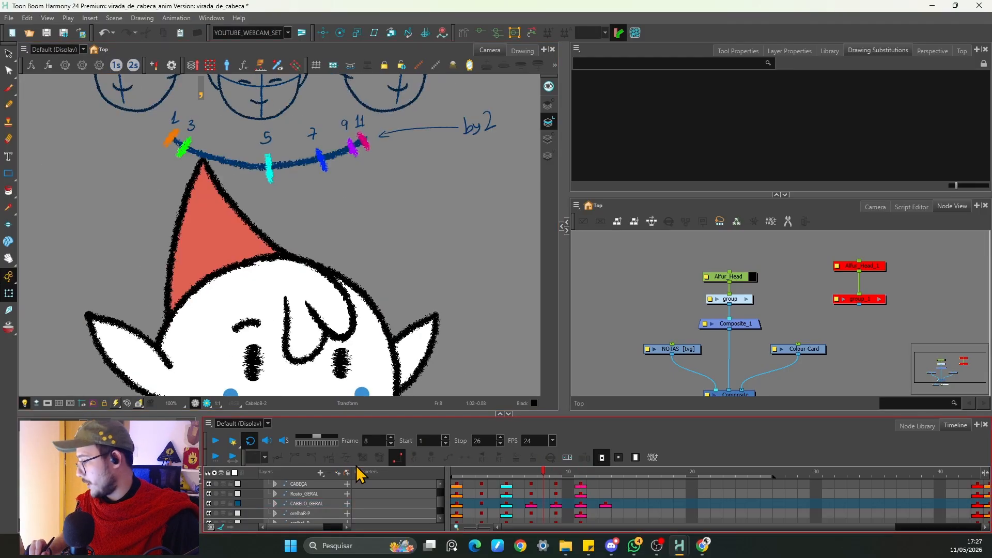
key(period)
key(period)
key(period)
key(period)
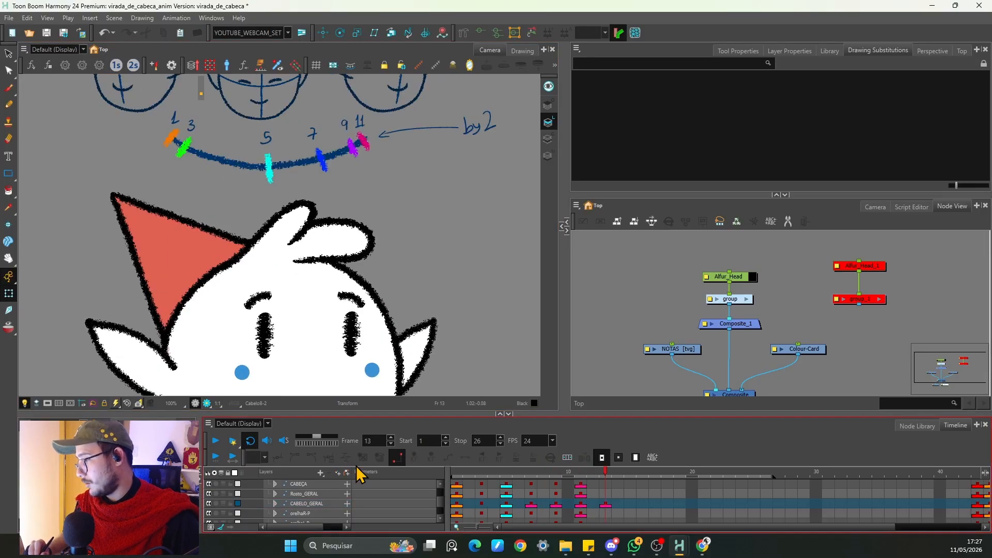
click(618, 504)
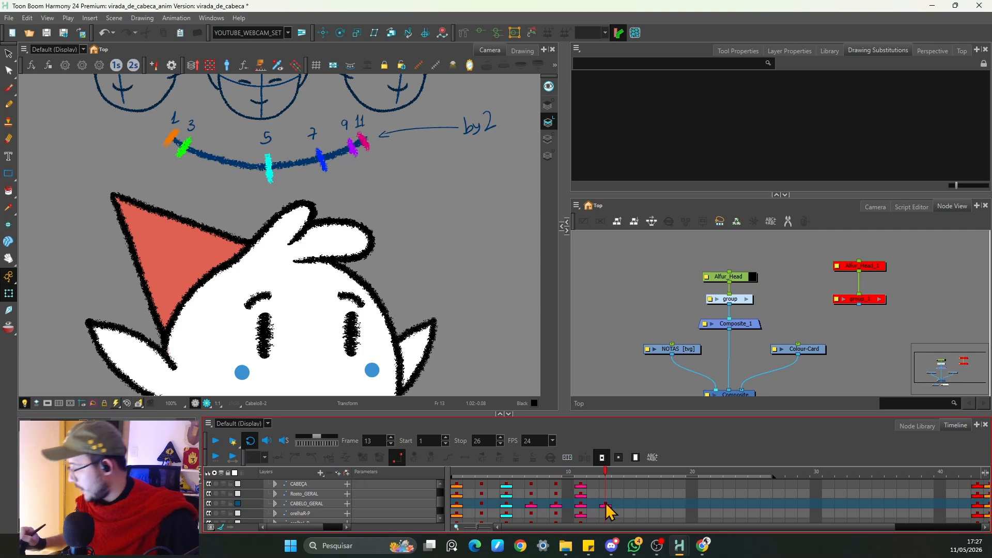
click(581, 503)
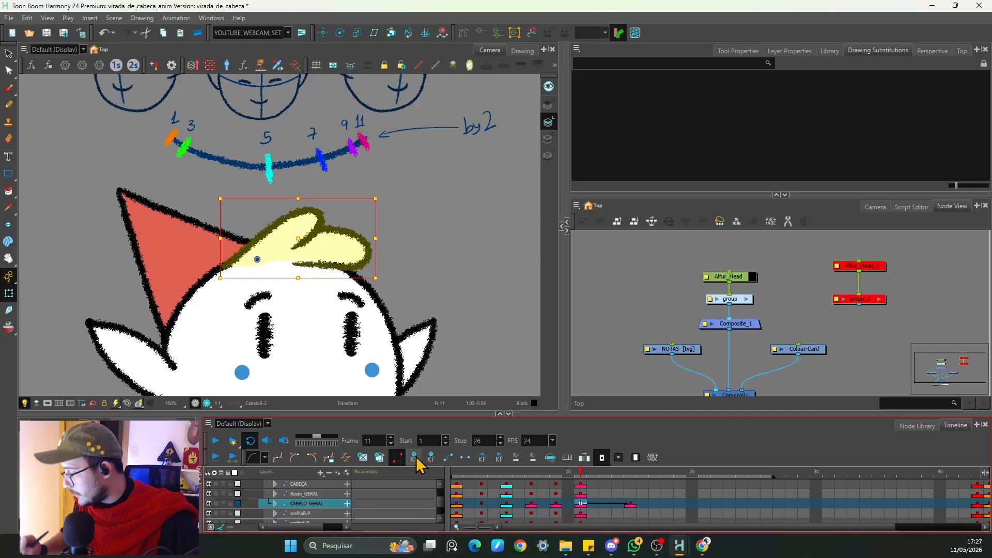
key(period)
key(period)
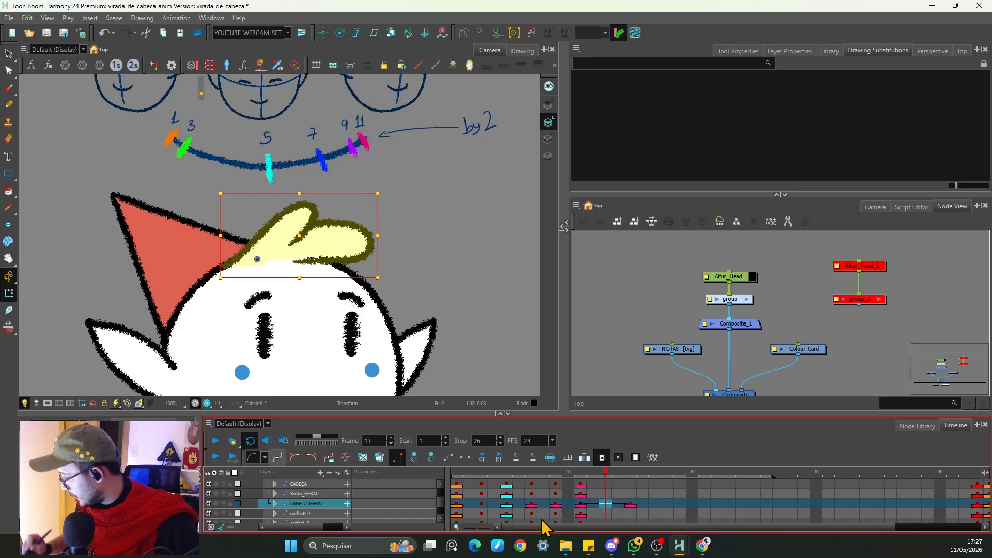
click(464, 459)
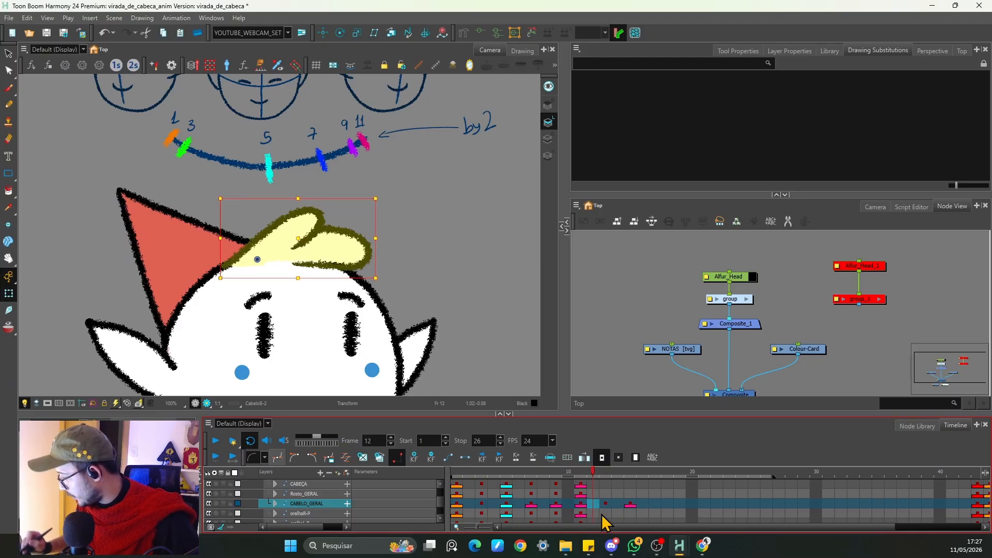
Step: Inspect the hat and hair keyframes between frames 11 and 15
scroll(439, 511, down, 3)
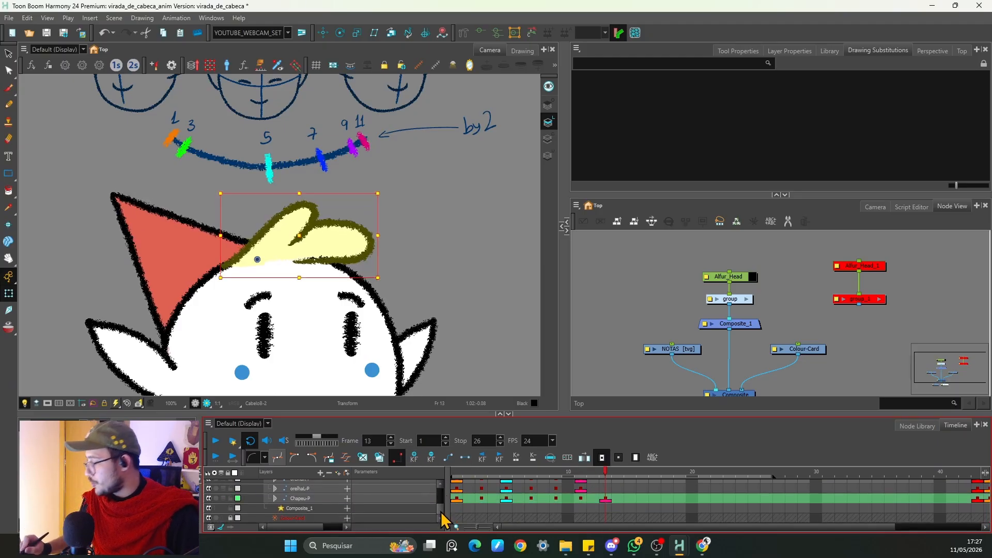
click(603, 500)
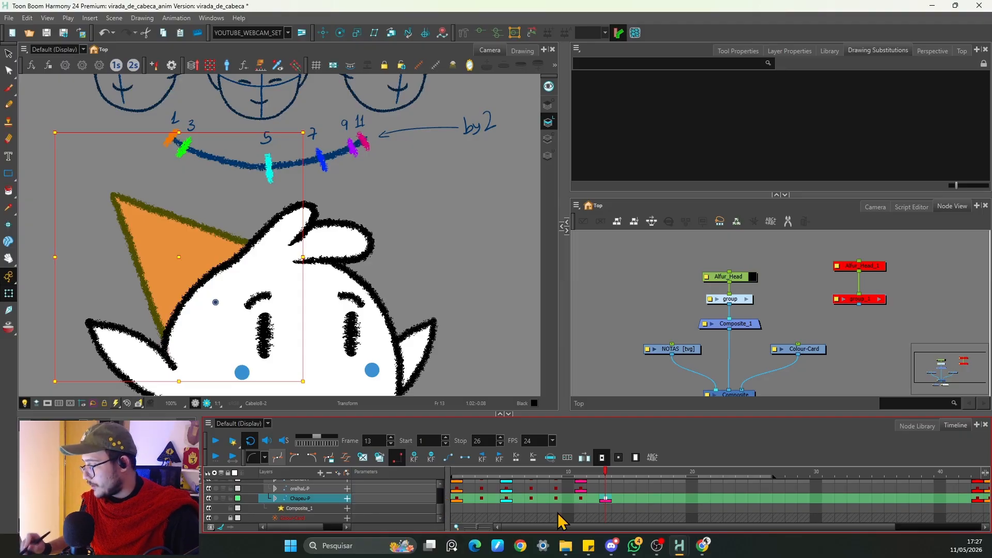
click(582, 499)
click(593, 500)
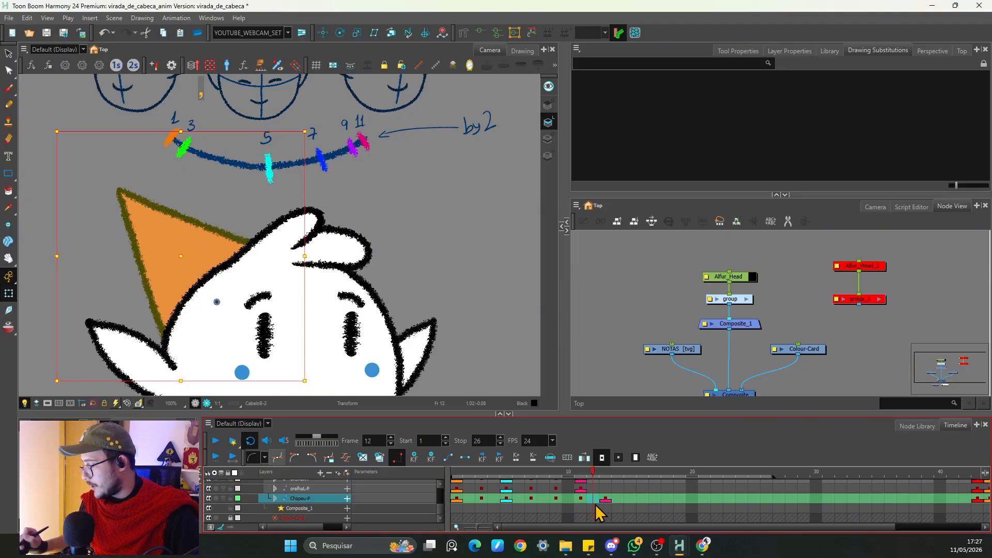
click(581, 500)
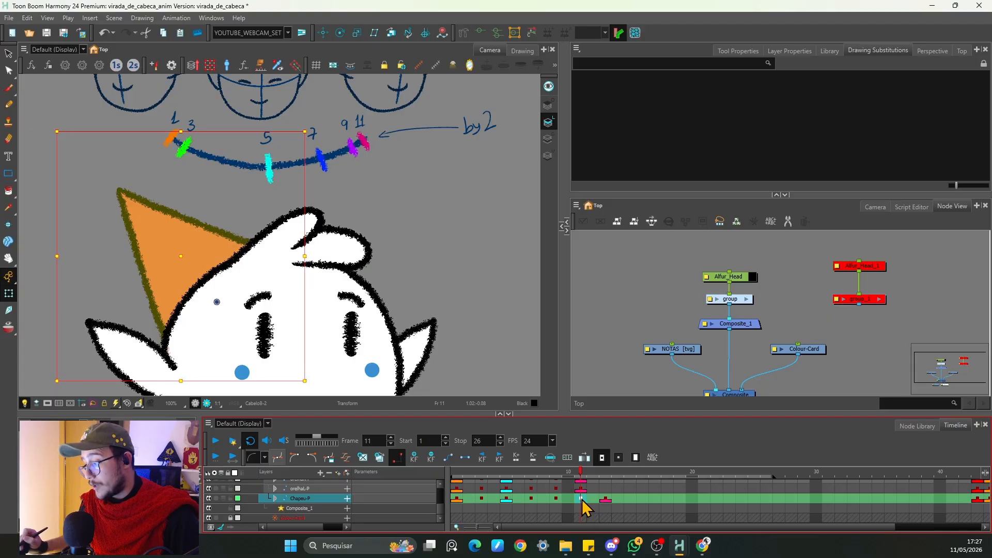
key(period)
key(period)
scroll(449, 508, up, 5)
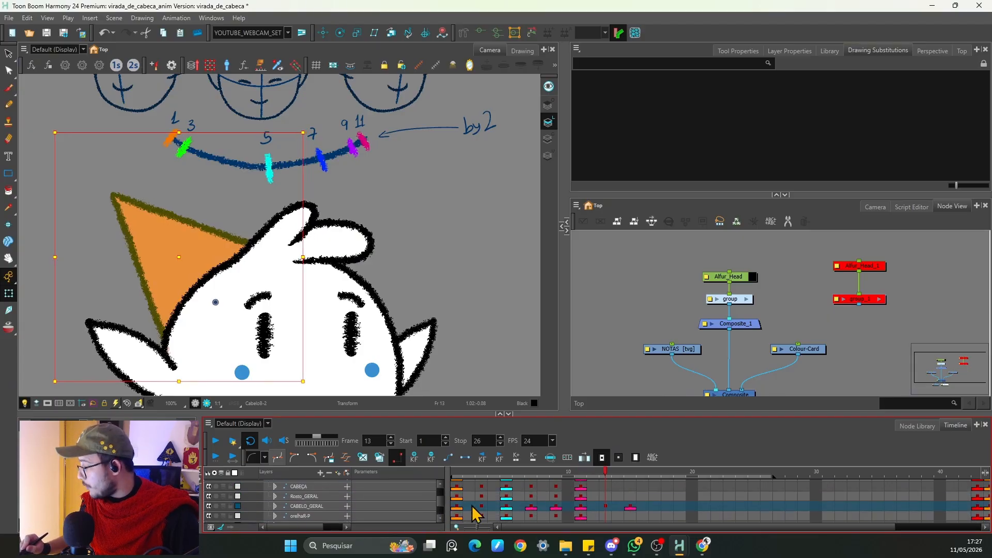
click(606, 507)
key(period)
key(period)
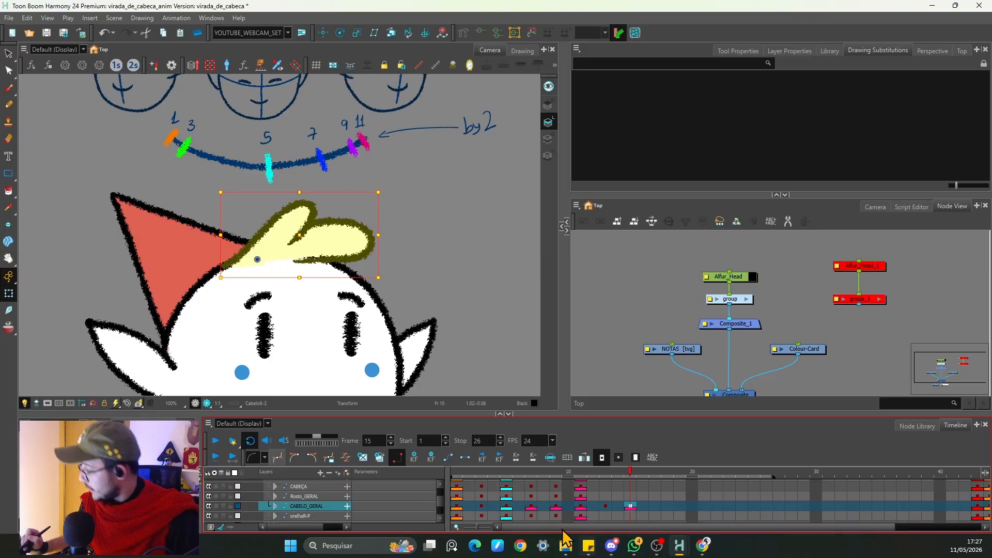
Step: Zoom out and play back the animation to review the head turn
key(space+1)
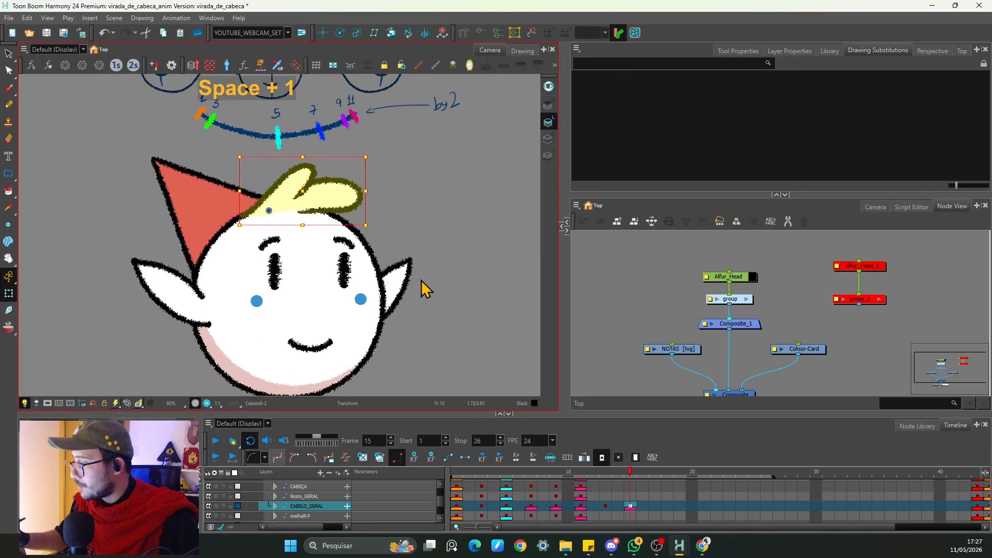
key(1)
click(423, 299)
drag(423, 299, 427, 290)
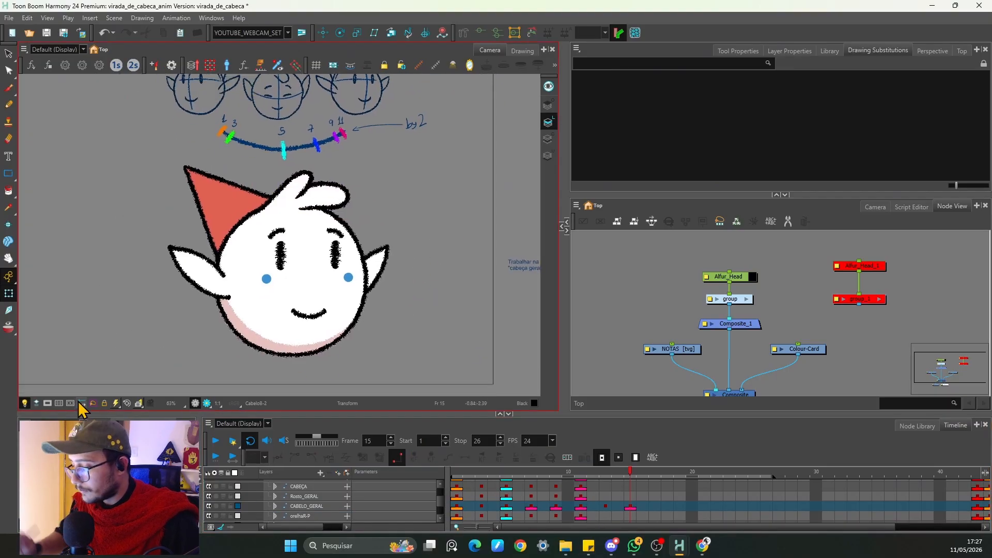
click(216, 441)
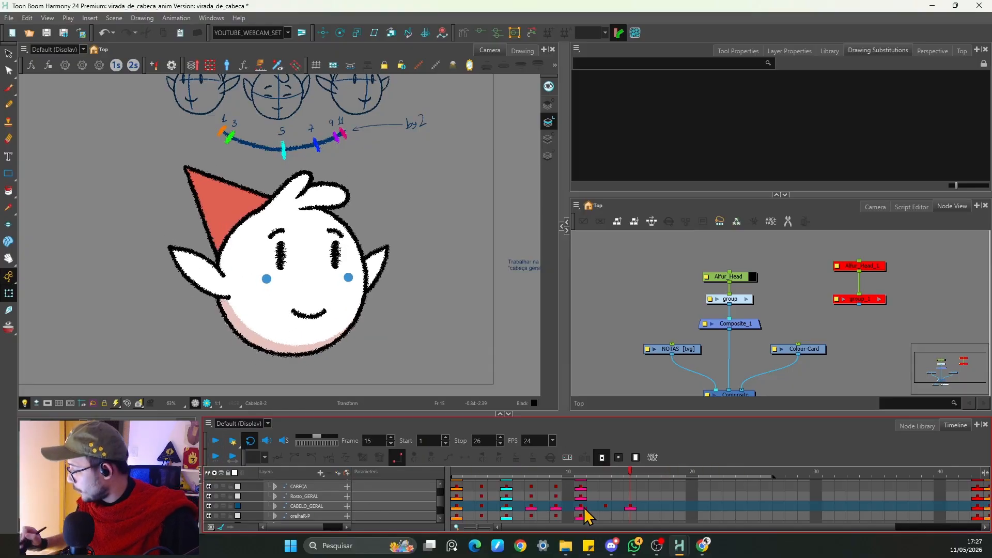
key(space)
Step: Zoom in on the front hair lock, select it, and step between frames 11 and 15 to compare its poses
scroll(432, 325, up, 3)
key(2)
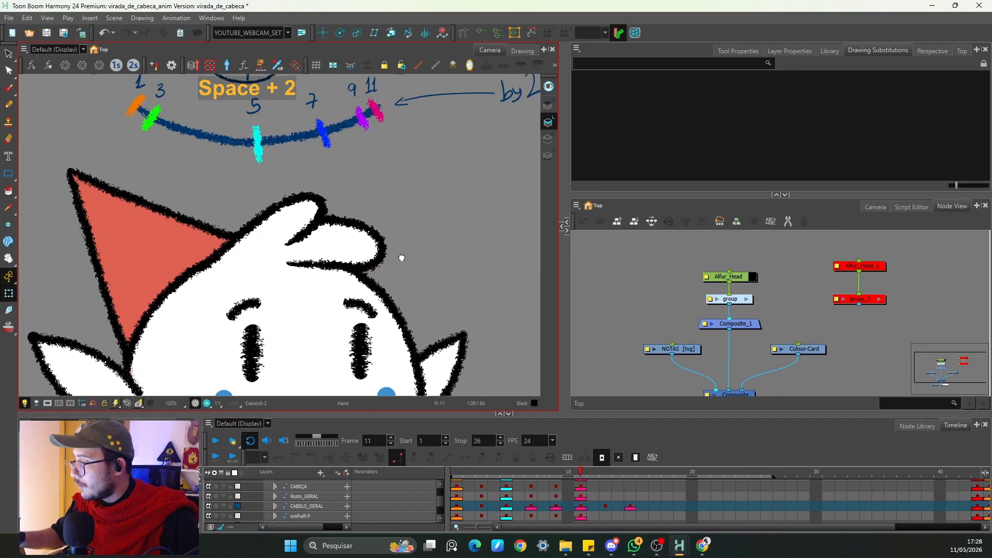
click(399, 259)
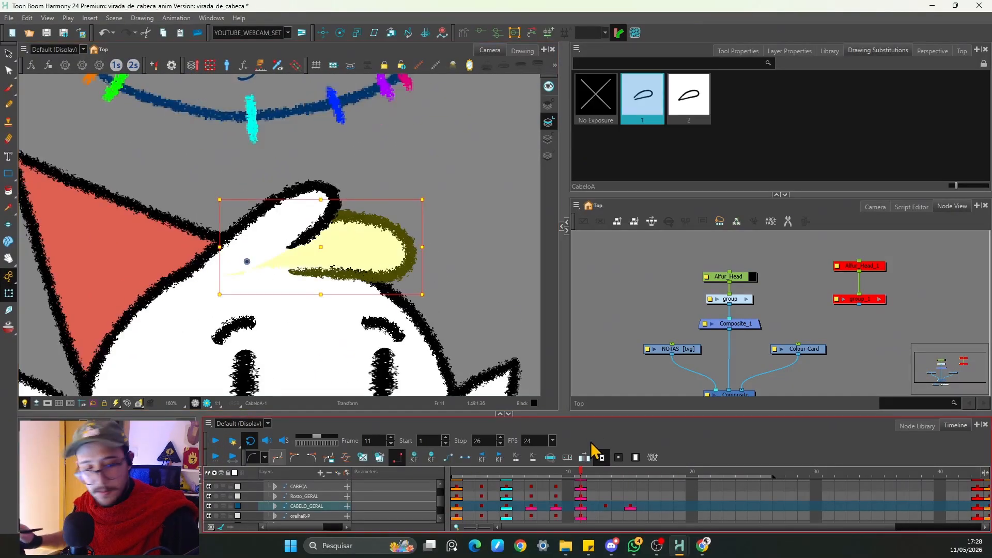
key(b)
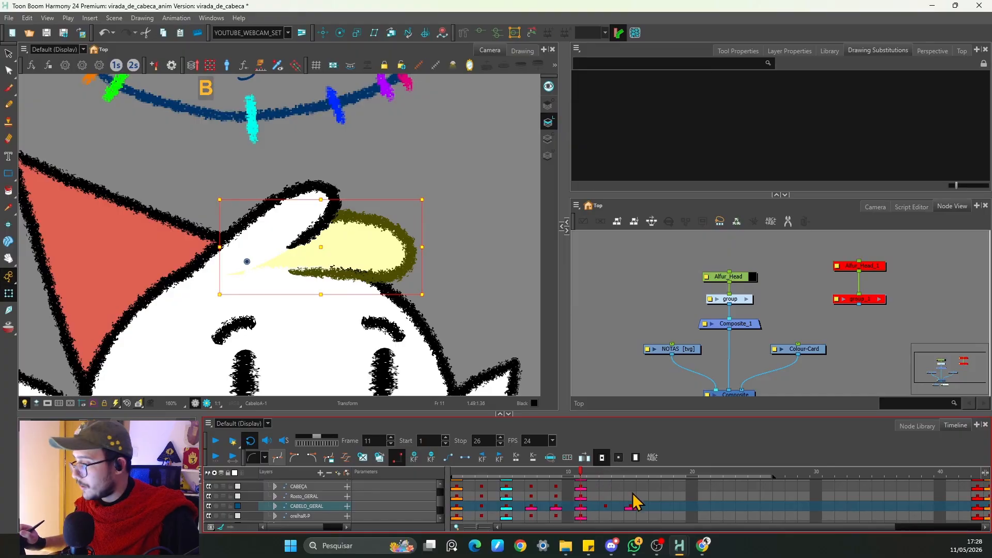
key(o)
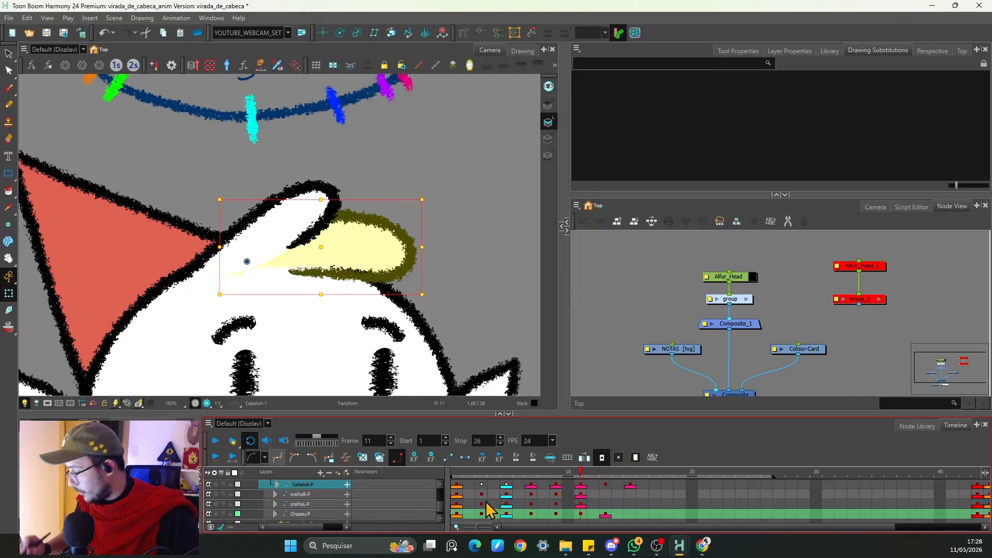
key(period)
key(period)
key(period)
key(period)
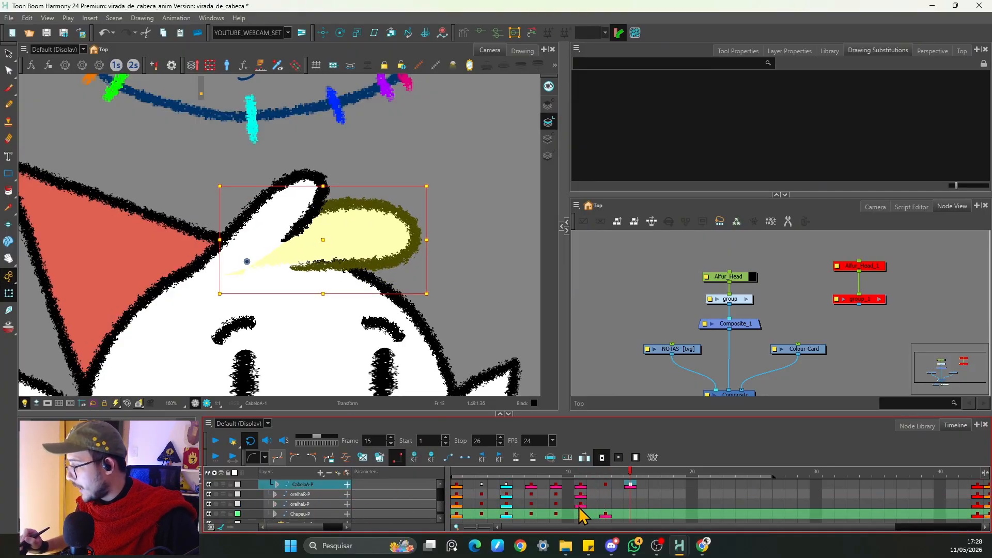
key(comma)
key(comma)
key(comma)
key(comma)
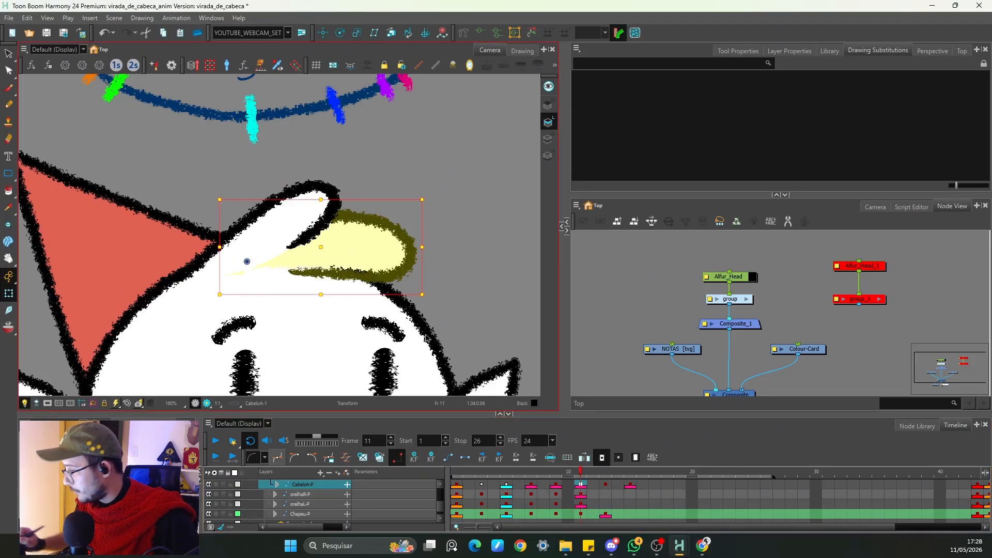
Step: Lower the hair lock's tip deformer handle on frame 11 and move the lock's last keyframe to frame 17
click(480, 35)
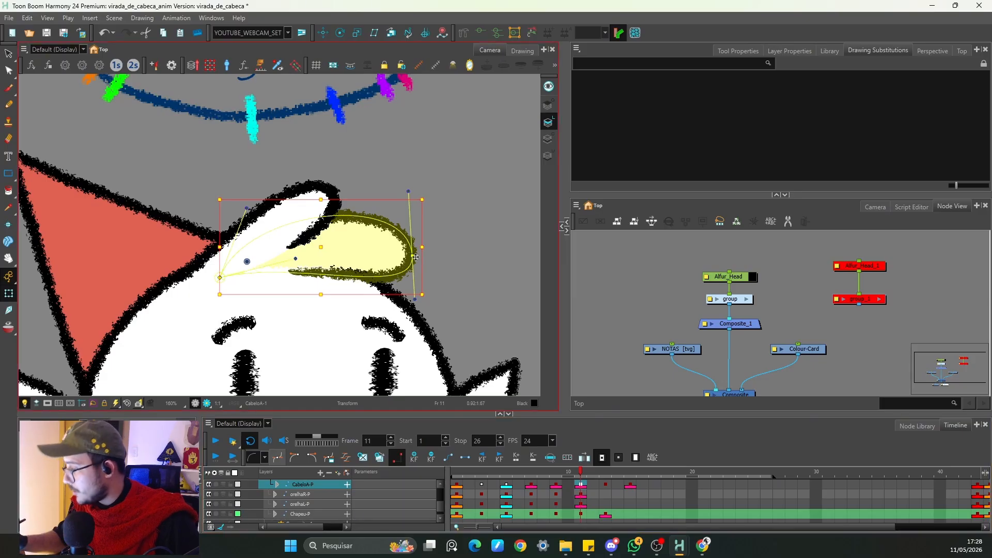
drag(413, 255, 412, 262)
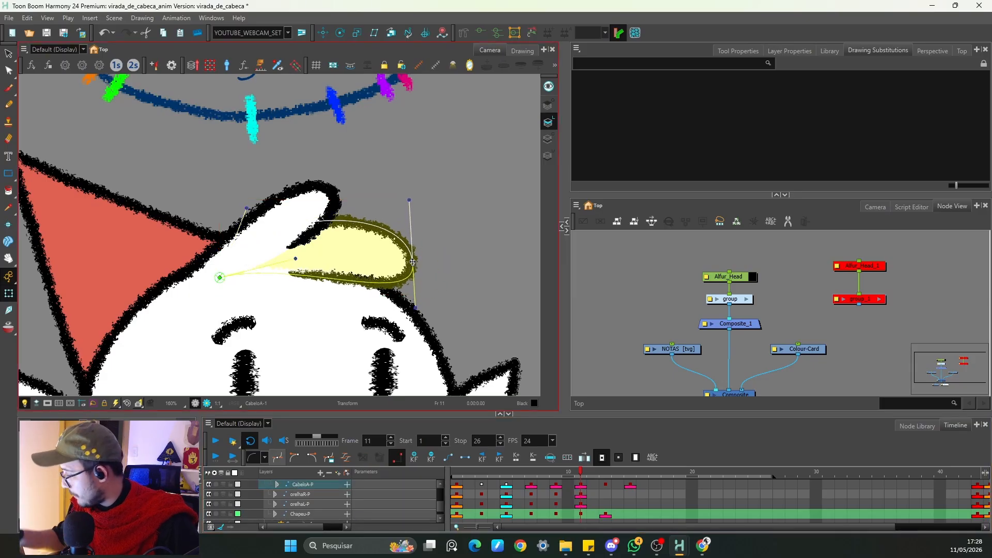
key(period)
drag(628, 485, 655, 486)
Step: On frame 13, bend the hair lock's tip upward with its deformer and refine the tip handles for the in-between
click(605, 484)
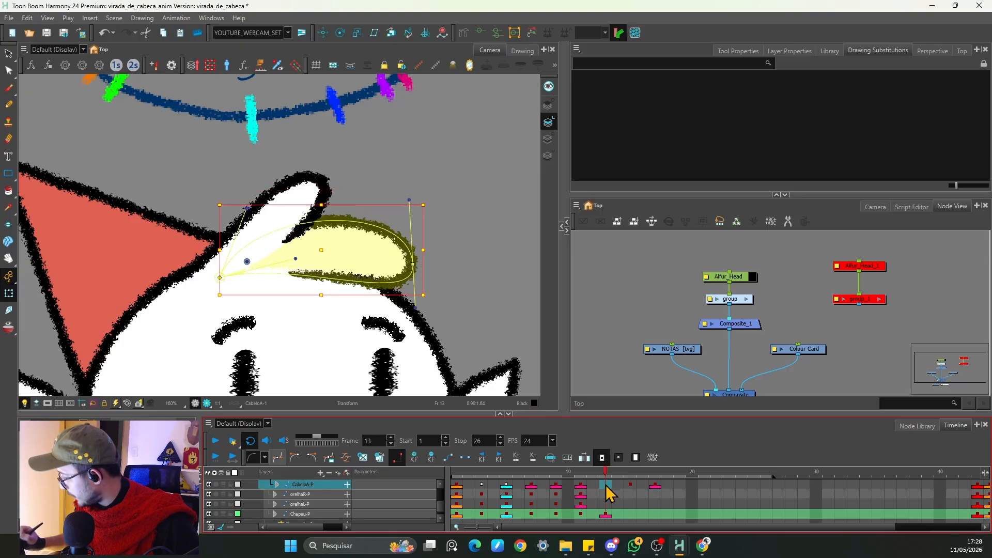
click(10, 327)
drag(412, 264, 419, 246)
key(period)
key(period)
key(period)
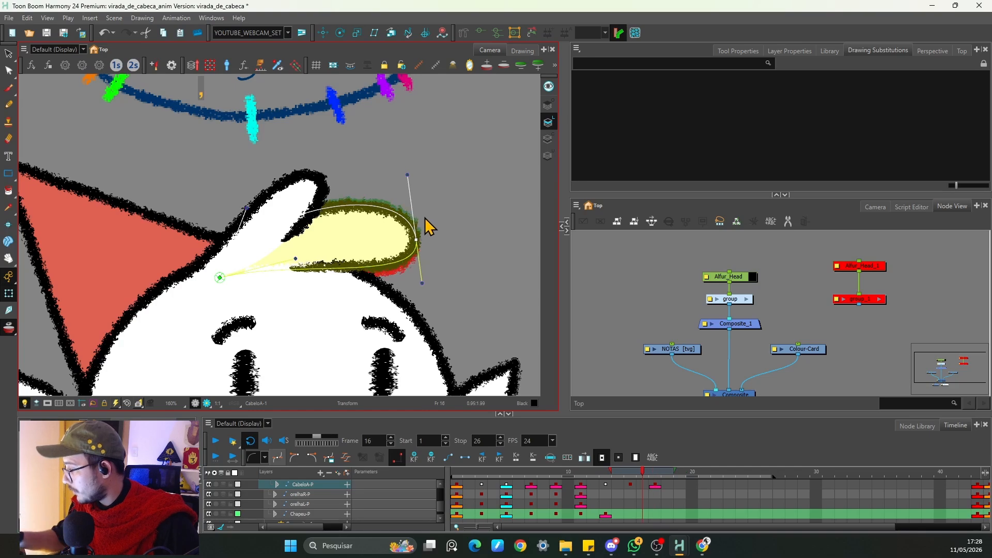
key(comma)
key(comma)
key(comma)
drag(415, 246, 415, 253)
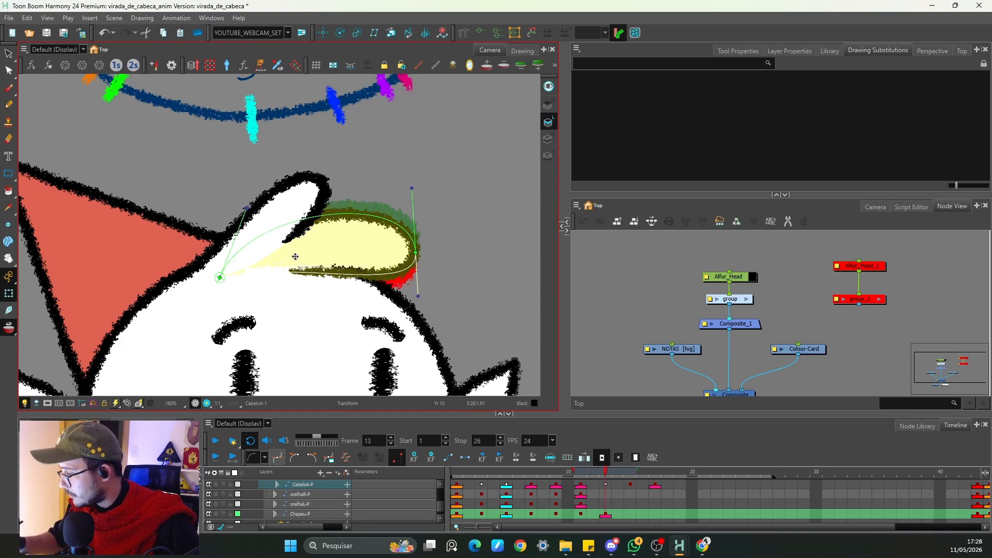
drag(418, 296, 417, 300)
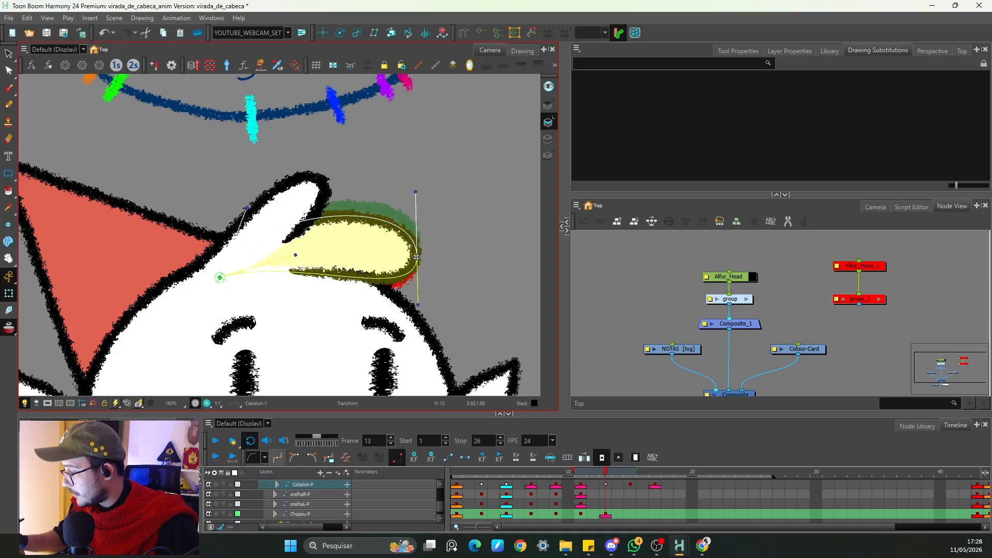
Step: Step through the hair keyframes, zoom out, and play back the animation from frame 1 to review the follow-through
key(period)
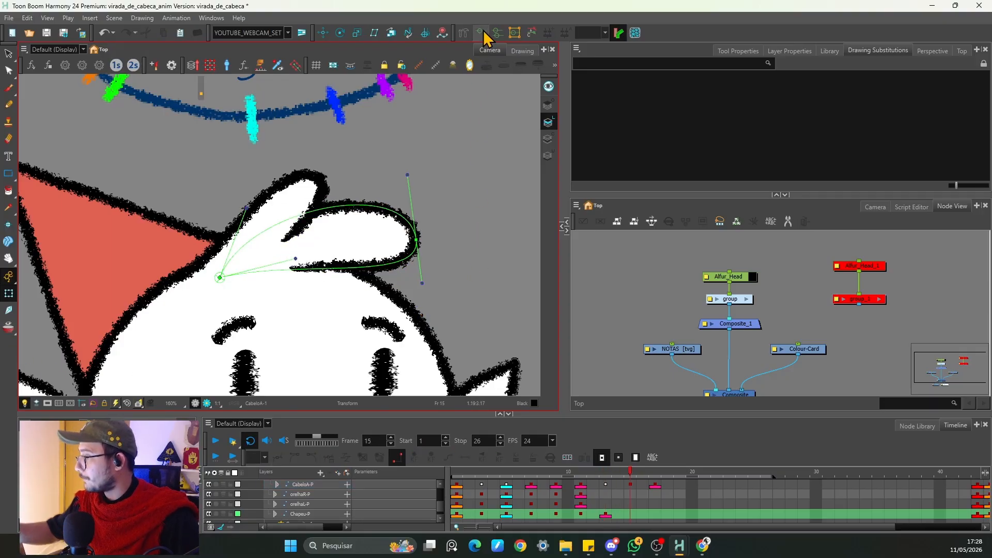
click(582, 336)
click(605, 484)
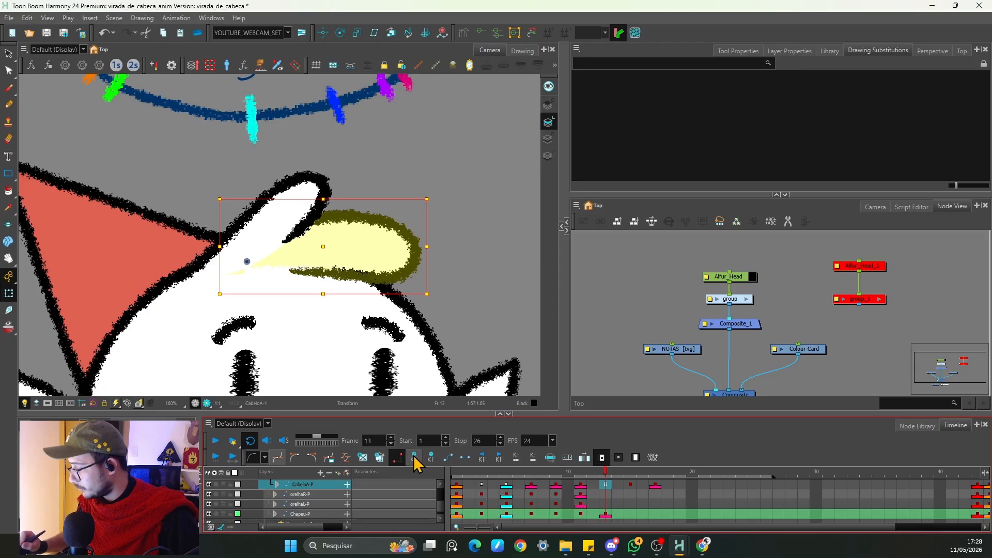
key(period)
scroll(438, 301, down, 3)
key(space)
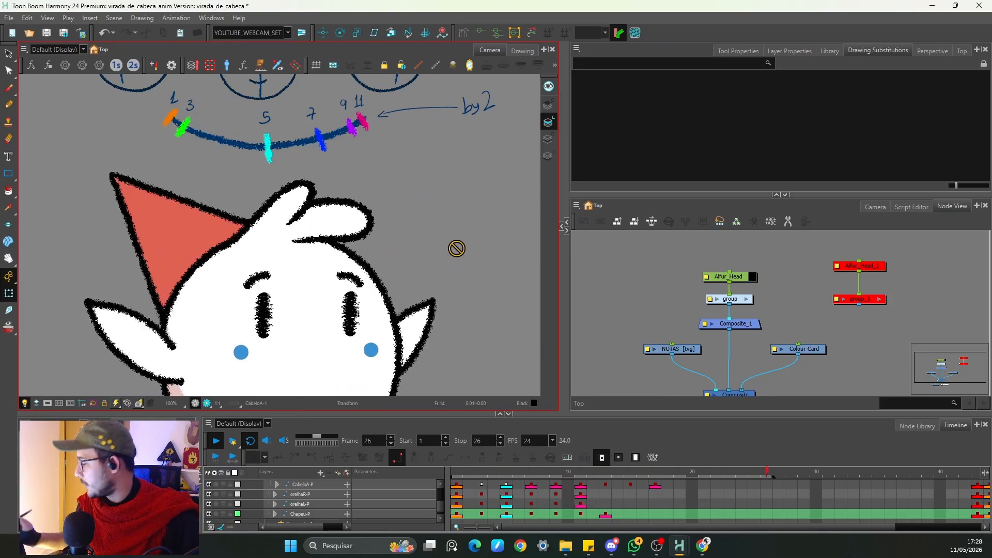
click(630, 484)
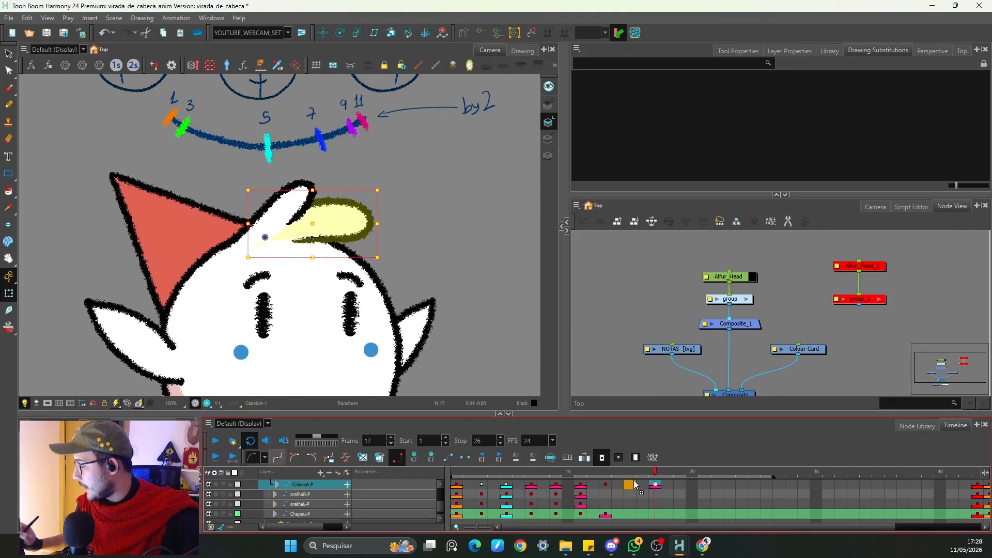
key(Return)
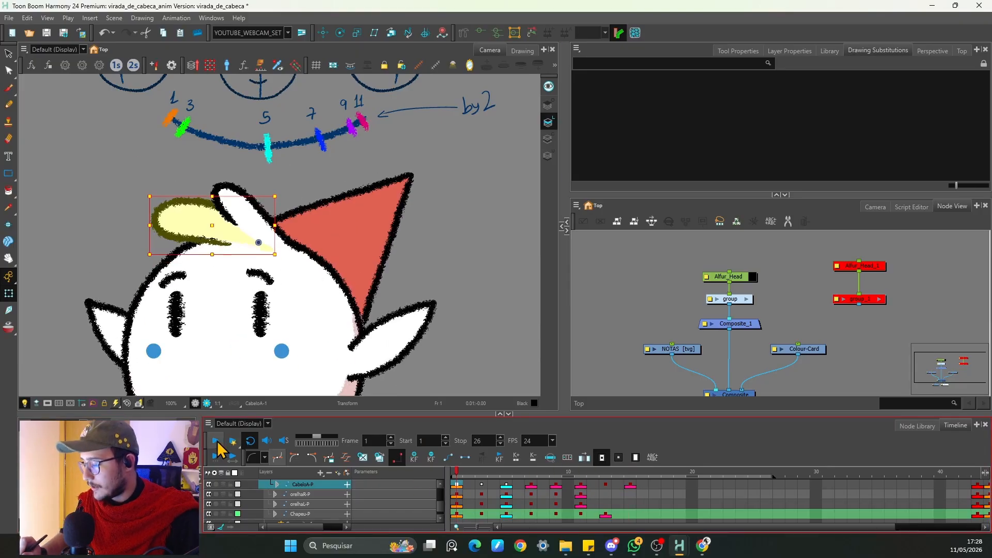